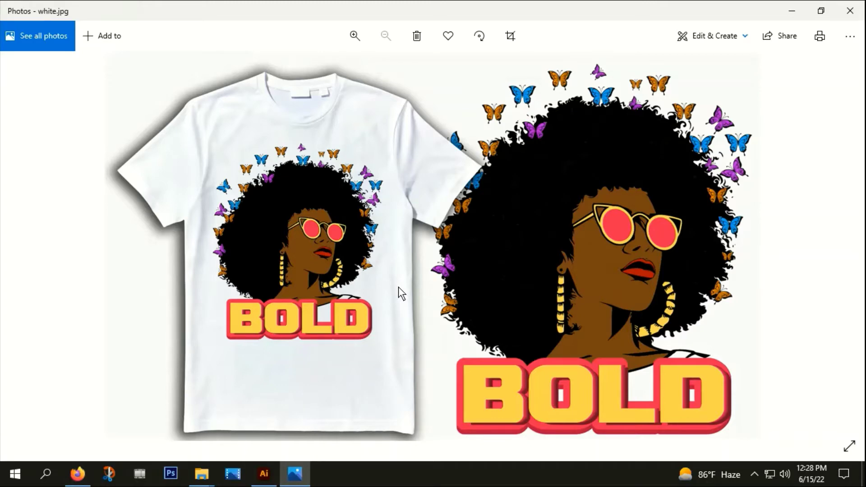
# Switch to Firefox and view the Wikipedia article on African Americans
pyautogui.click(78, 473)
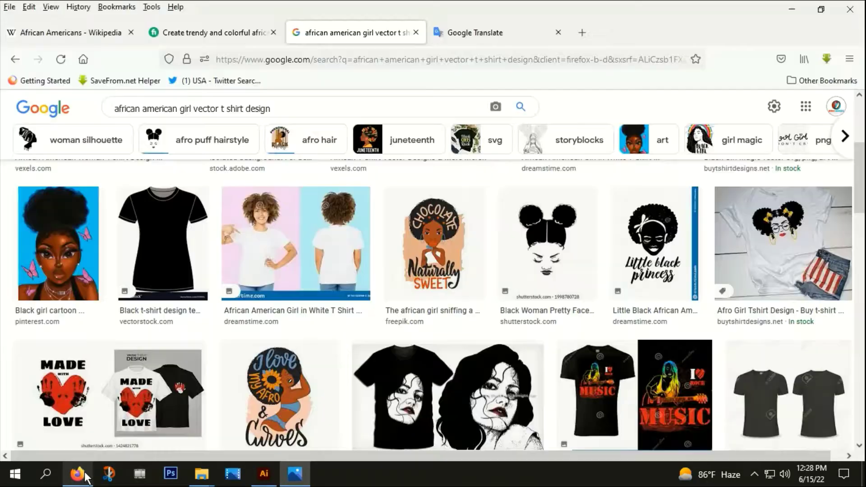
pyautogui.click(55, 35)
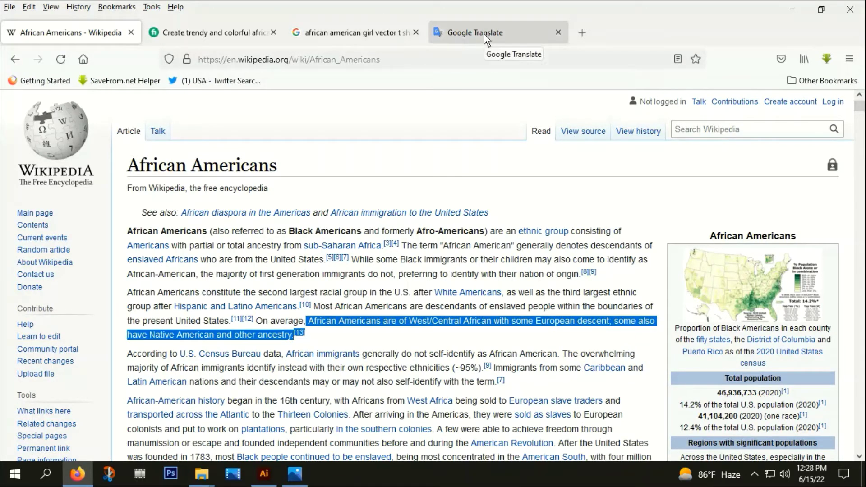
# Switch to Illustrator and create a new 12 x 18 in portrait document in RGB Color
pyautogui.click(268, 482)
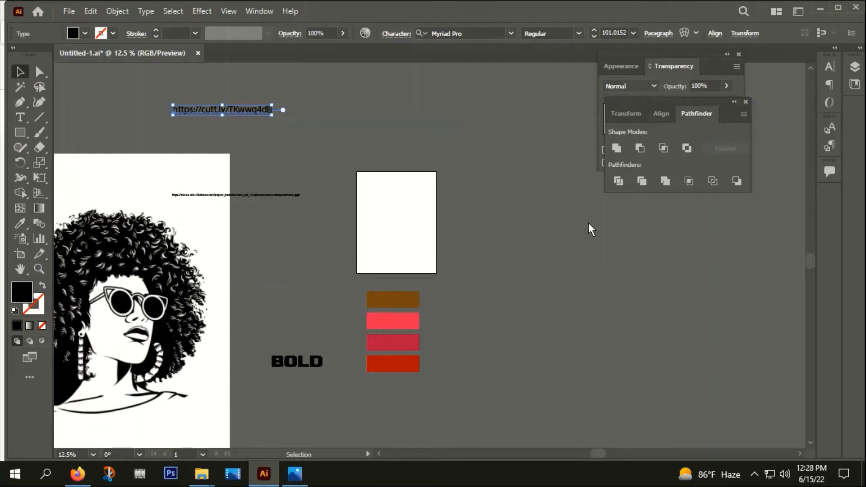
pyautogui.click(70, 12)
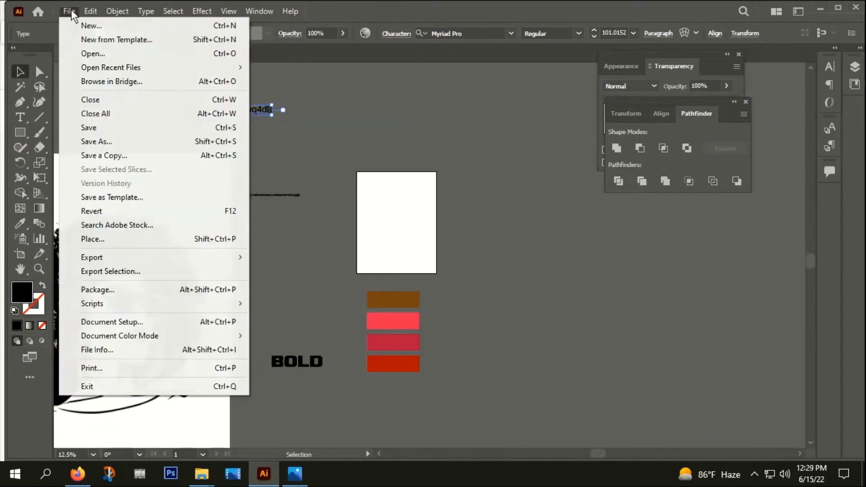
pyautogui.click(84, 25)
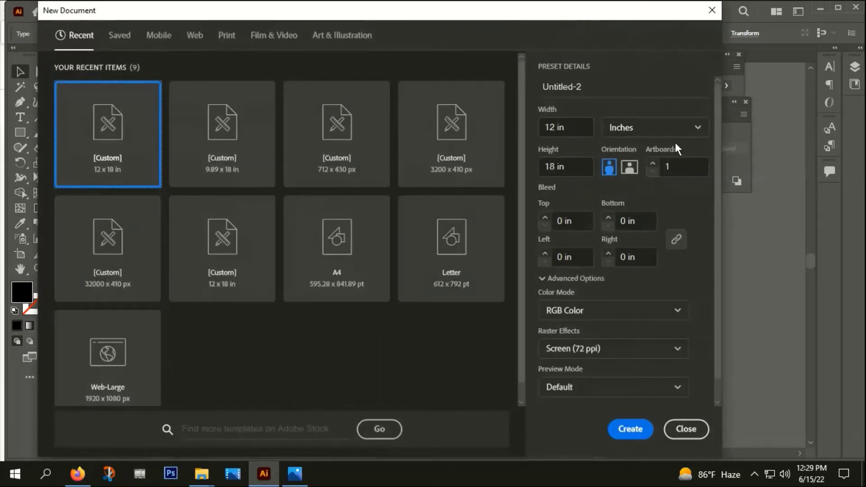
pyautogui.click(635, 429)
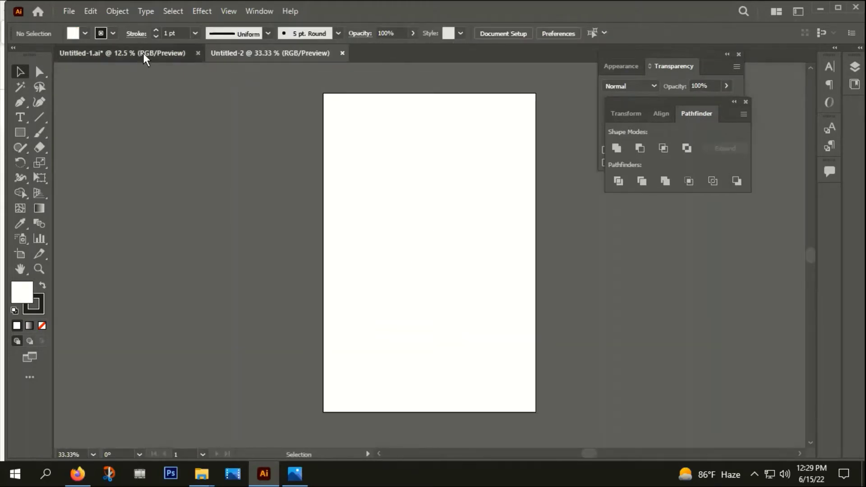
# Copy all the artwork from Untitled-1.ai and paste it into the new Untitled-2 document
pyautogui.click(144, 54)
pyautogui.hotkey('ctrl', '-')
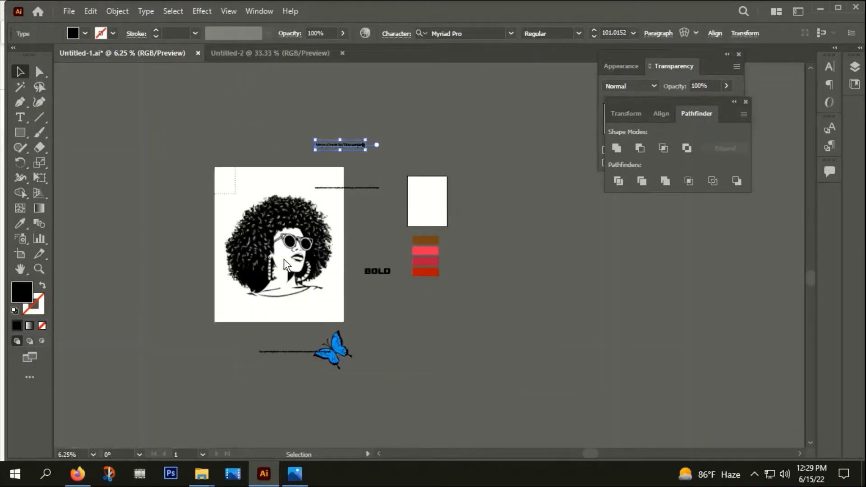
pyautogui.hotkey('ctrl', 'a')
pyautogui.press('v')
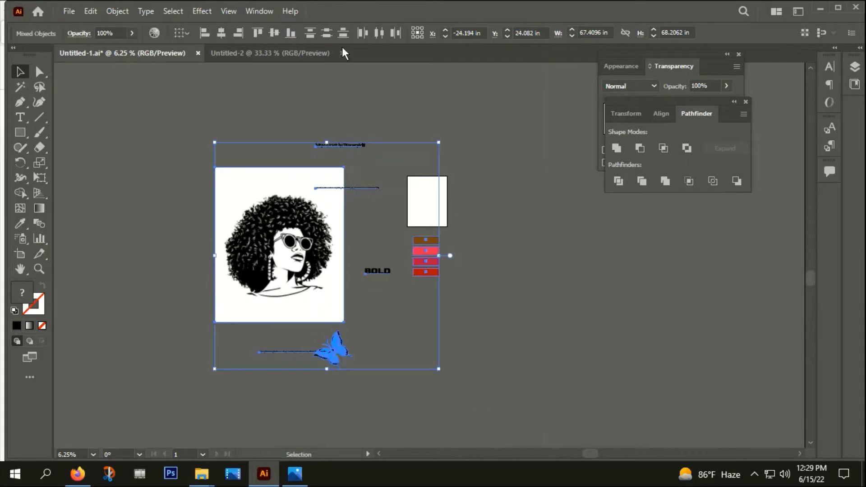
pyautogui.click(295, 52)
pyautogui.hotkey('ctrl', 'v')
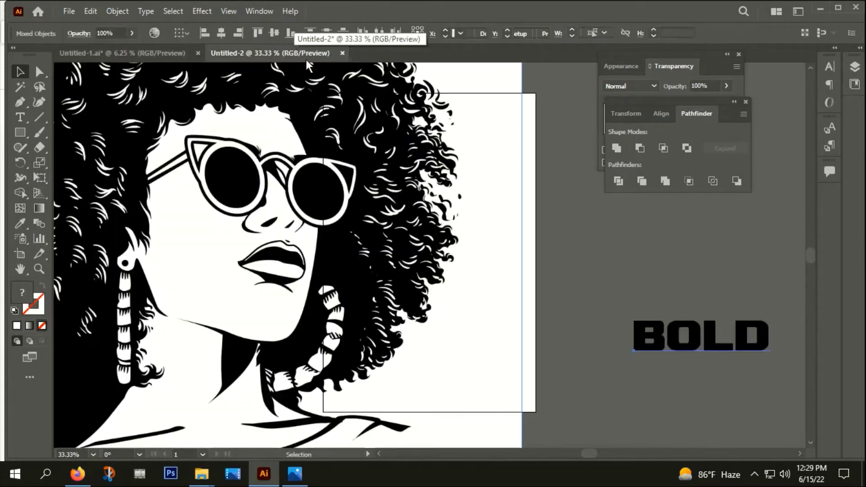
# Move the pasted artwork so the blank artboard lies uncovered between the portrait and the color swatches, and deselect it
pyautogui.hotkey('ctrl', '-')
pyautogui.hotkey('ctrl', '-')
pyautogui.hotkey('ctrl', '-')
pyautogui.moveTo(423, 167); pyautogui.dragTo(322, 222)
pyautogui.click(511, 138)
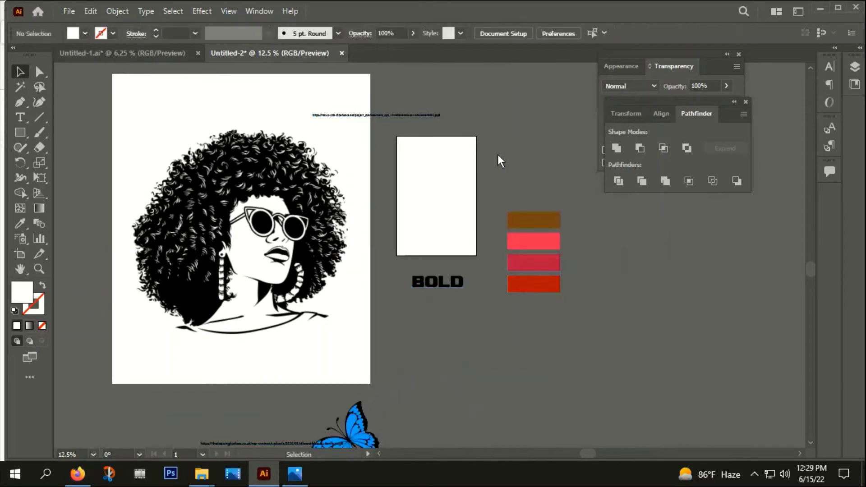
pyautogui.scroll(-1, 497, 157)
pyautogui.moveTo(540, 139); pyautogui.dragTo(501, 139)
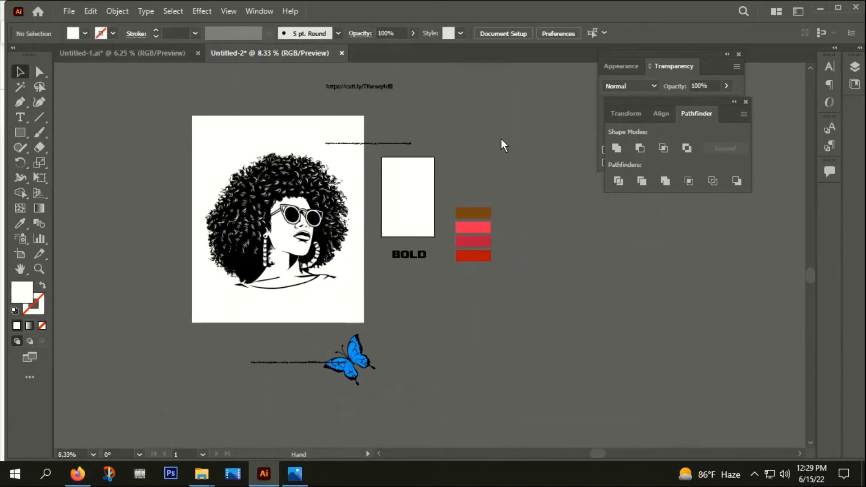
# Open the Behance image link written beside the portrait (c3eb9484356333.5d5aaac97bdca.jpg) in a new Firefox tab
pyautogui.moveTo(365, 142); pyautogui.dragTo(365, 144)
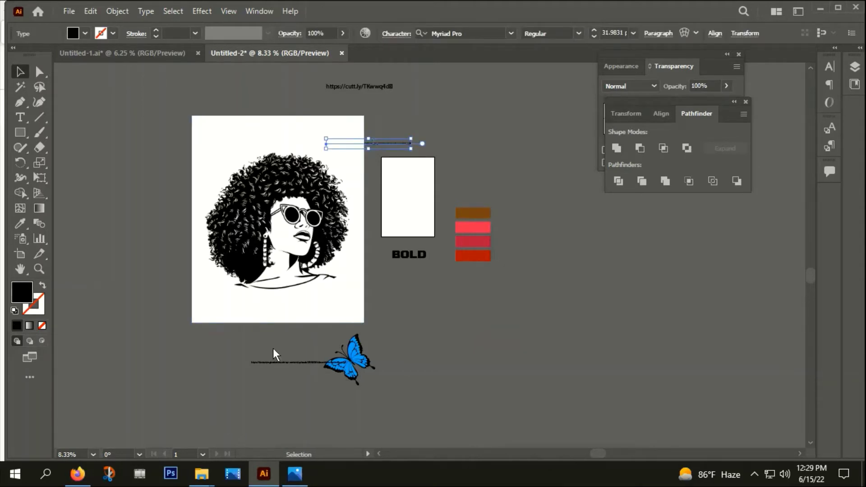
pyautogui.click(77, 473)
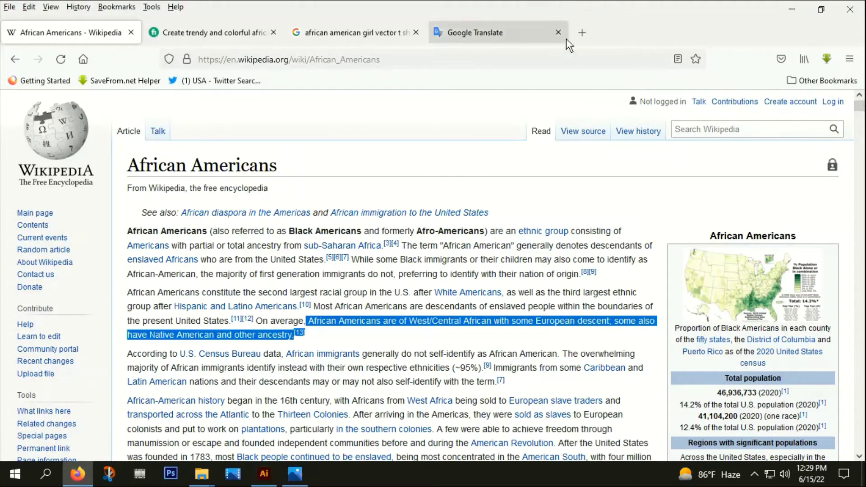
pyautogui.click(582, 33)
pyautogui.click(504, 53)
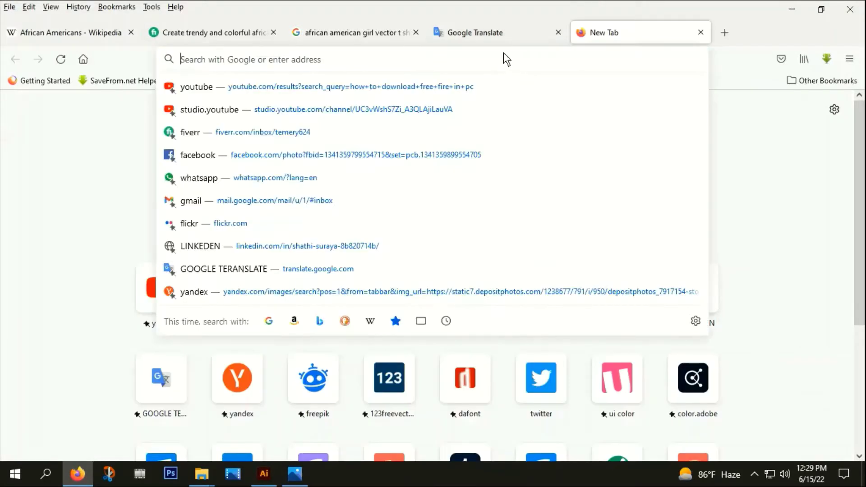
pyautogui.write('https://mir-s3-cdn-cf.behance.net/project_modules/2800_opt_1/c3eb9484356333.5d5aaac97bdca.jpg')
pyautogui.press('Return')
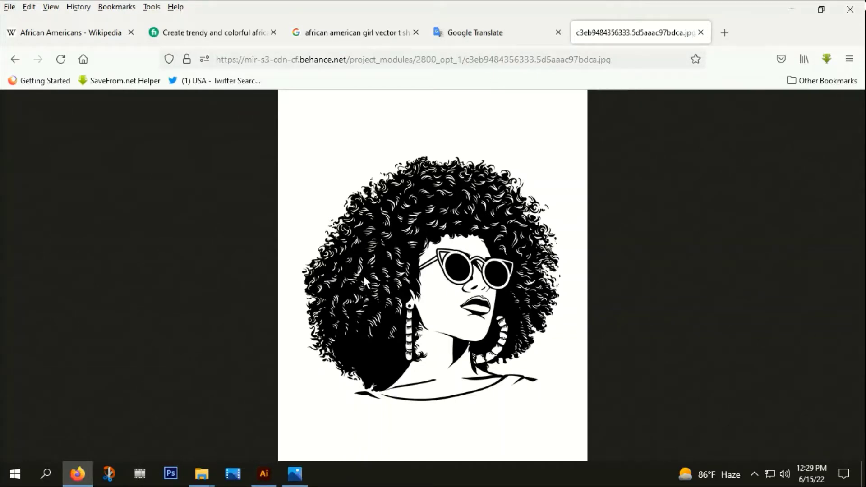
# Copy the portrait image from Firefox and paste it into Untitled-2, placed beyond the color swatches
pyautogui.rightClick(393, 159)
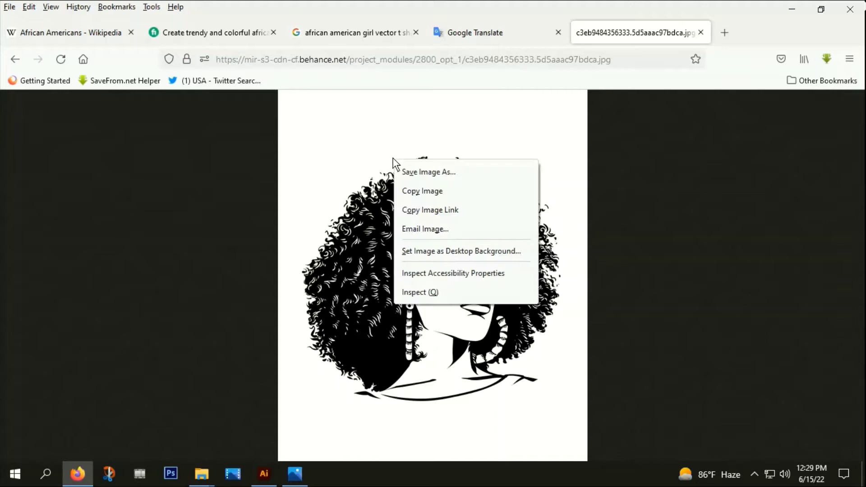
pyautogui.click(421, 189)
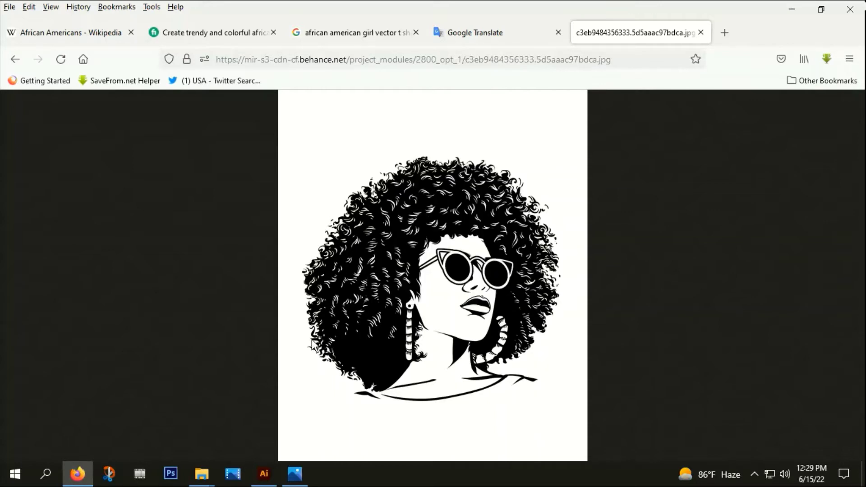
pyautogui.click(263, 474)
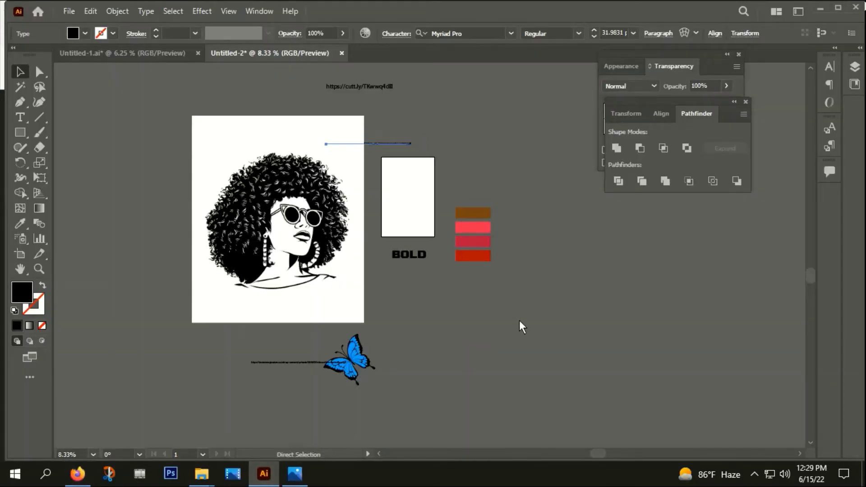
pyautogui.hotkey('ctrl', 'v')
pyautogui.moveTo(416, 312)
pyautogui.mouseDown()
pyautogui.moveTo(543, 306)
pyautogui.moveTo(507, 286)
pyautogui.moveTo(533, 227)
pyautogui.moveTo(488, 254)
pyautogui.mouseUp()
pyautogui.hscroll(3, 550, 325)
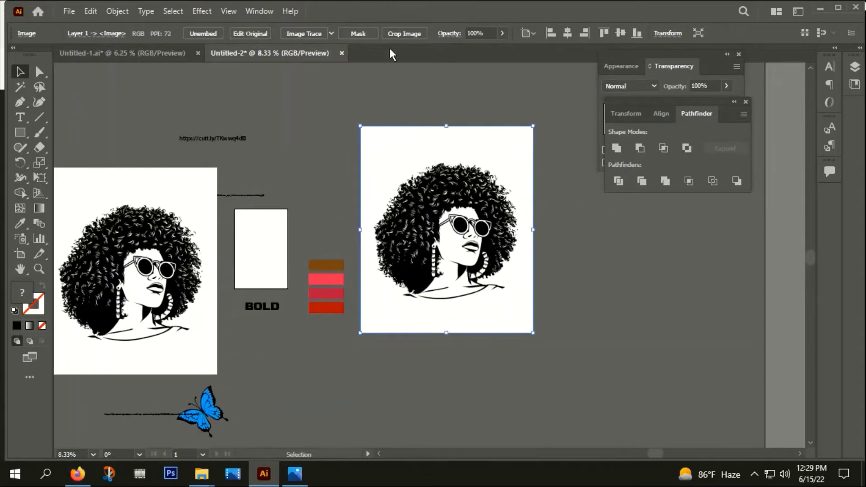
# Vectorize the pasted portrait with Image Trace and expand the tracing into paths
pyautogui.click(301, 32)
pyautogui.click(494, 256)
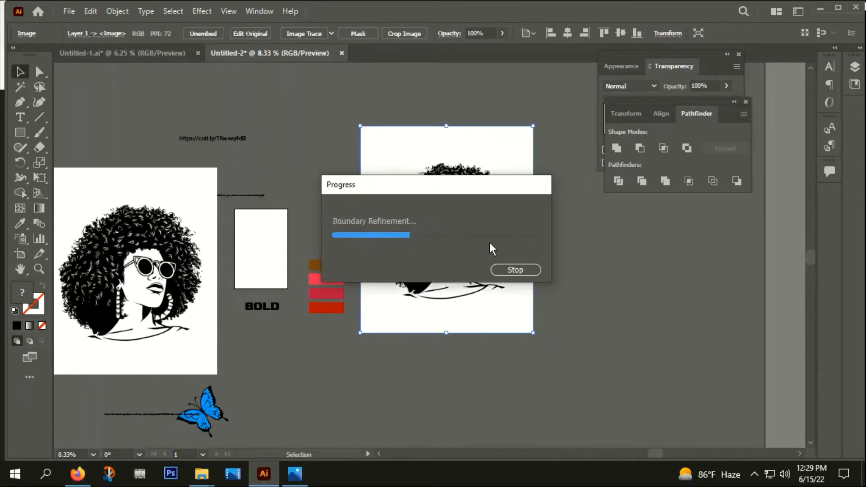
pyautogui.click(332, 34)
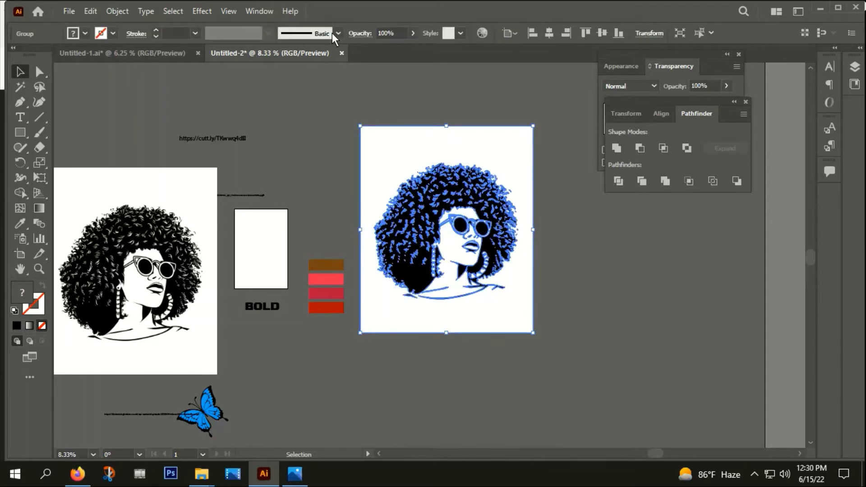
# Ungroup the expanded portrait tracing and deselect its parts
pyautogui.rightClick(423, 171)
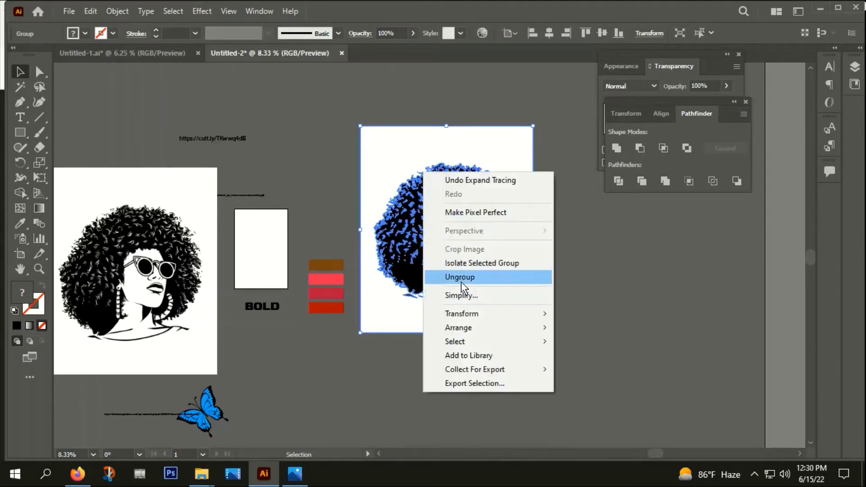
pyautogui.click(460, 276)
pyautogui.click(551, 285)
# Erase a gap in the white background path from the hair's lower tip to the start of the neckline curve, separating the neck
pyautogui.scroll(5, 437, 315)
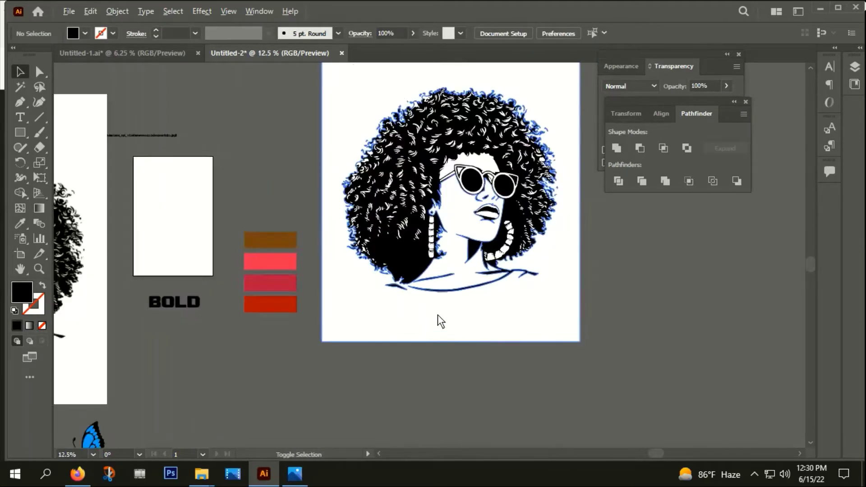
pyautogui.click(351, 292)
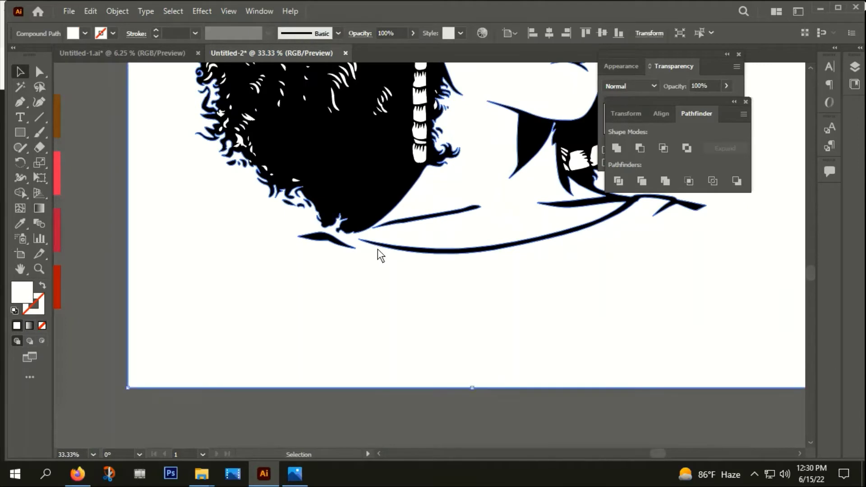
pyautogui.scroll(5, 378, 249)
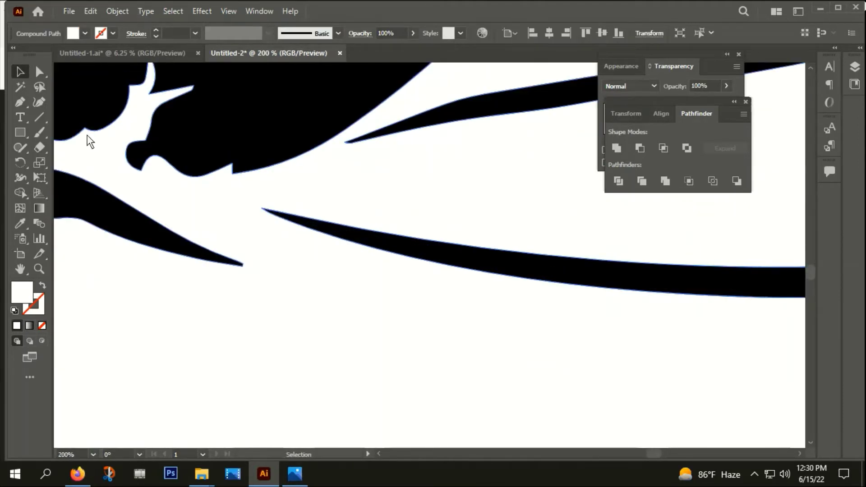
pyautogui.click(39, 148)
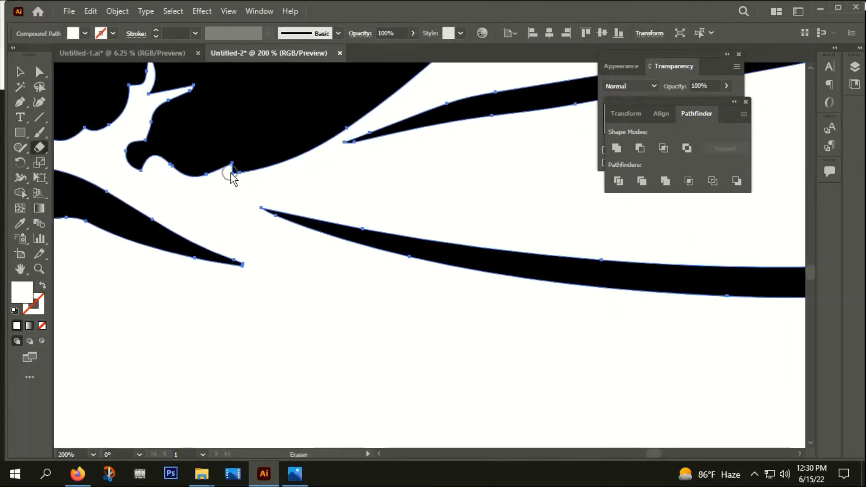
pyautogui.moveTo(231, 169); pyautogui.dragTo(277, 221)
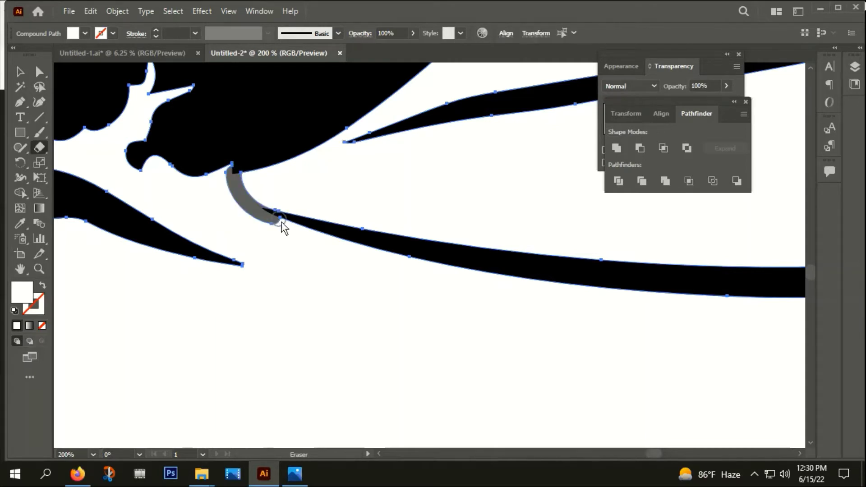
pyautogui.scroll(-6, 332, 236)
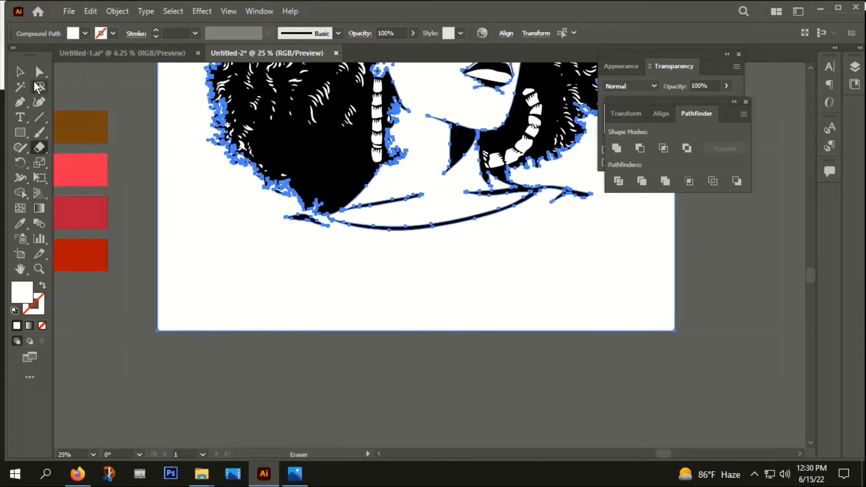
# Delete the white background shape surrounding the traced portrait
pyautogui.click(20, 71)
pyautogui.click(325, 381)
pyautogui.scroll(-2, 325, 381)
pyautogui.click(361, 351)
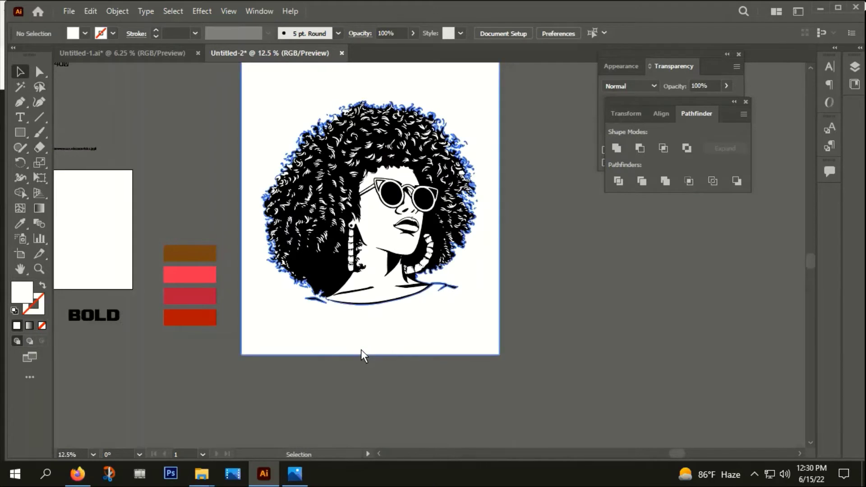
pyautogui.press('Delete')
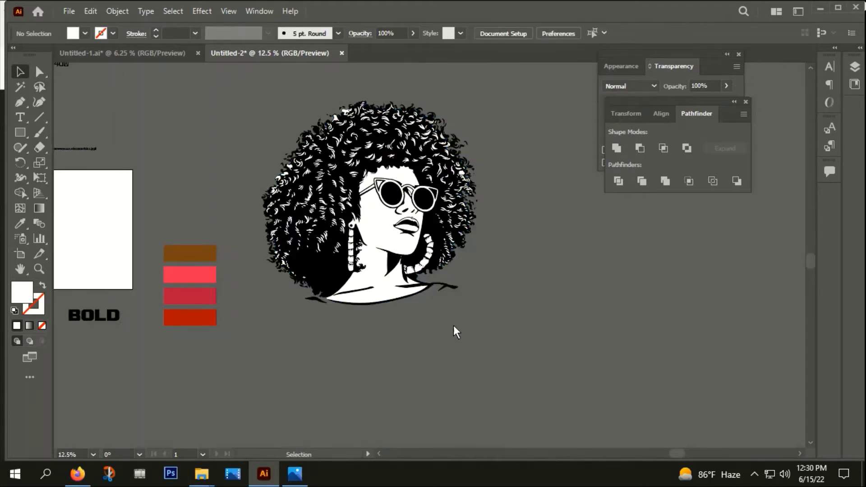
# Group the white face-and-neck shape with the white forehead shape above the sunglasses
pyautogui.click(381, 292)
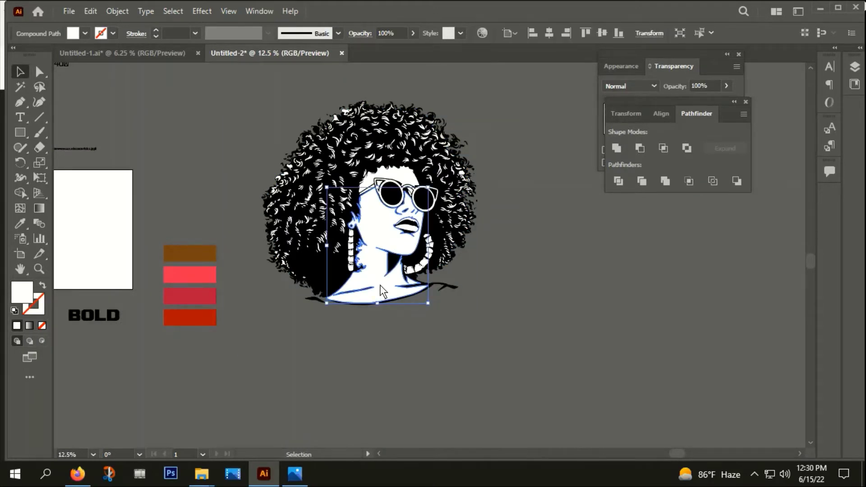
pyautogui.keyDown('shift'); pyautogui.click(403, 181); pyautogui.keyUp('shift')
pyautogui.rightClick(402, 176)
pyautogui.click(443, 269)
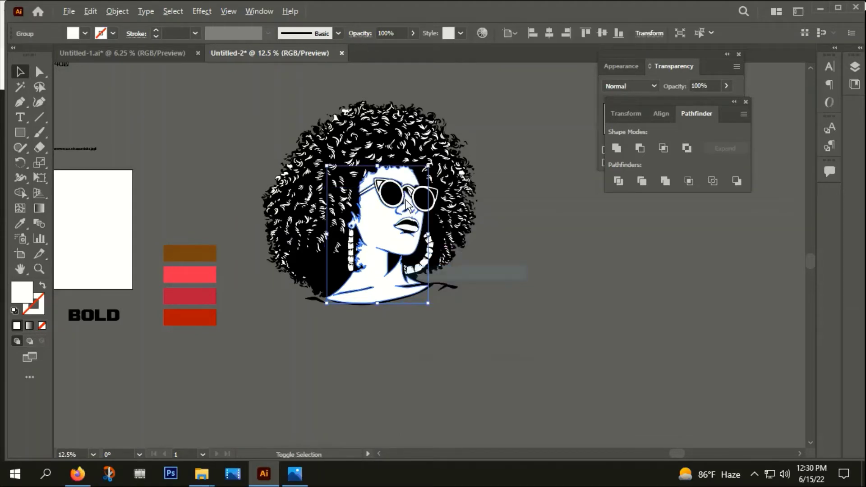
# Add the small white skin areas inside the sunglasses' frame corner and nose bridge to the selection and group them with the face
pyautogui.scroll(3, 406, 203)
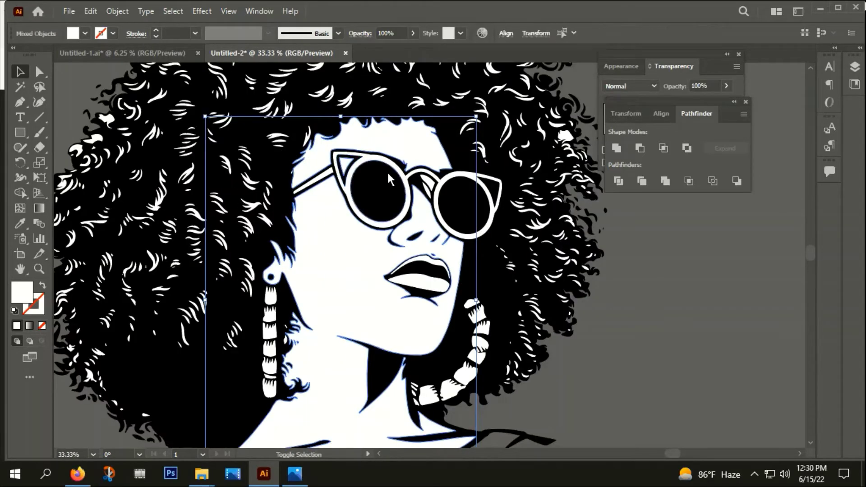
pyautogui.scroll(3, 429, 182)
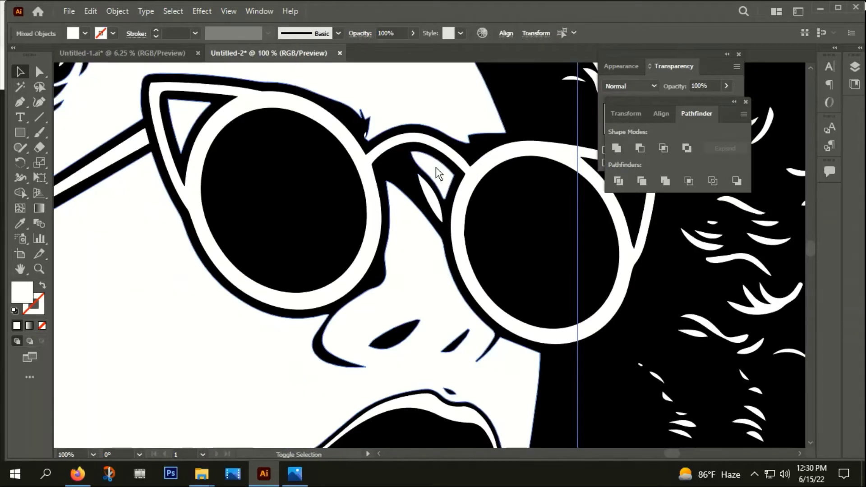
pyautogui.rightClick(428, 198)
pyautogui.click(461, 293)
pyautogui.scroll(-2, 474, 284)
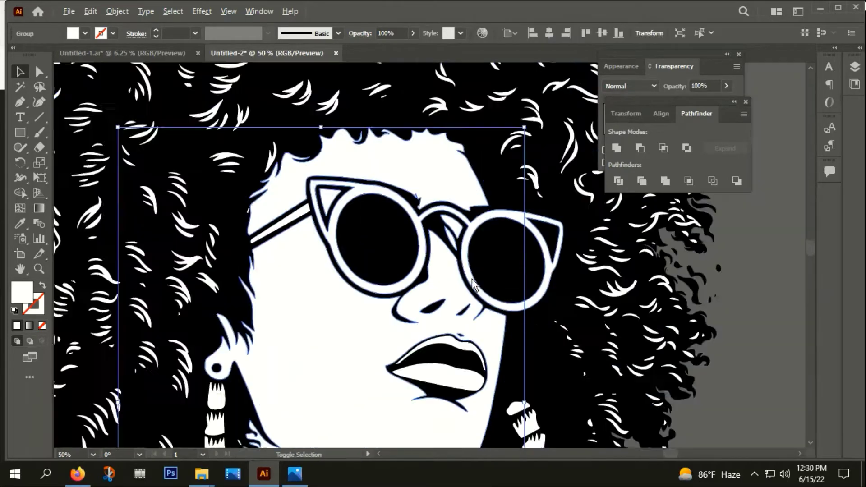
# Fill the grouped face and neck skin with the brown sample colour using the Eyedropper, and deselect it
pyautogui.scroll(-3, 472, 279)
pyautogui.scroll(1, 470, 285)
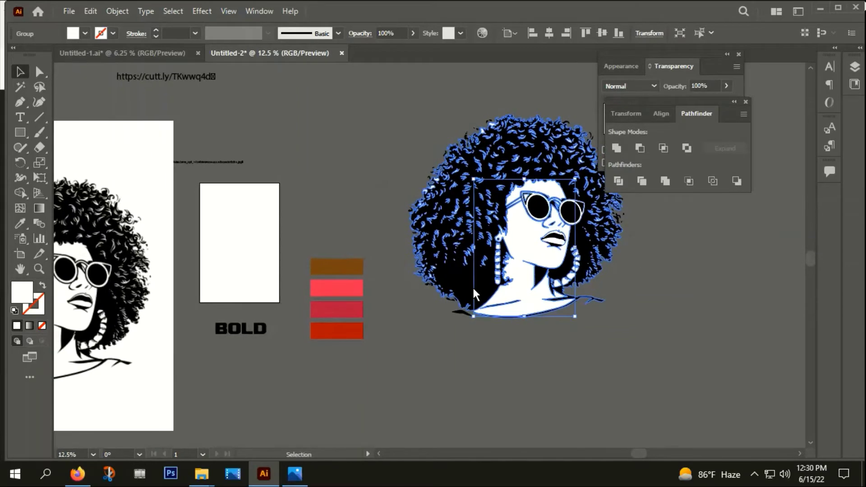
pyautogui.press('i')
pyautogui.click(340, 268)
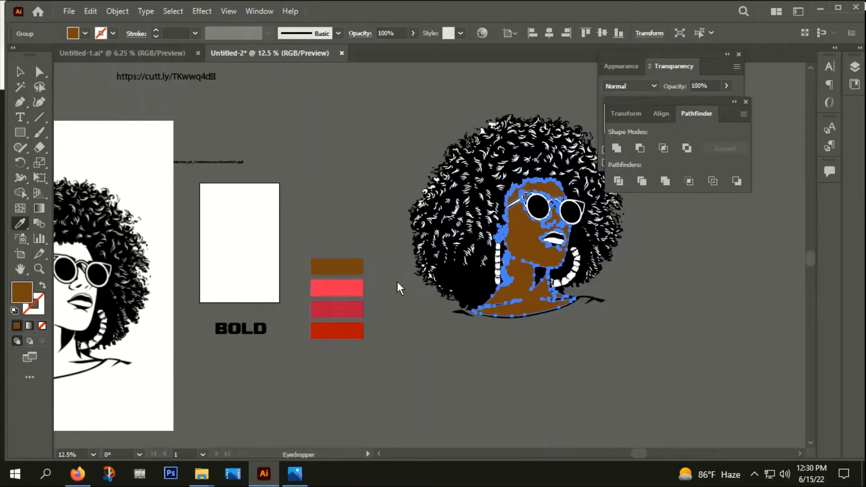
pyautogui.click(19, 74)
pyautogui.click(308, 126)
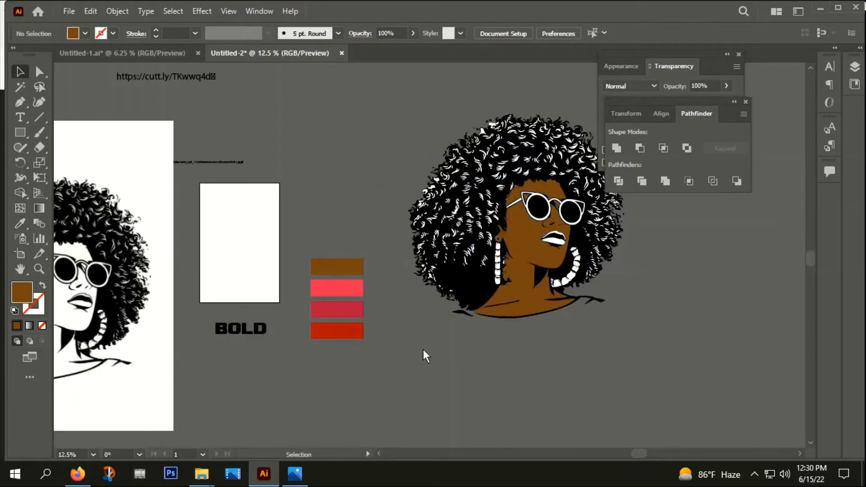
# Group the white lower lip shape with the white upper lip shape
pyautogui.hscroll(-3, 452, 347)
pyautogui.hscroll(4, 442, 341)
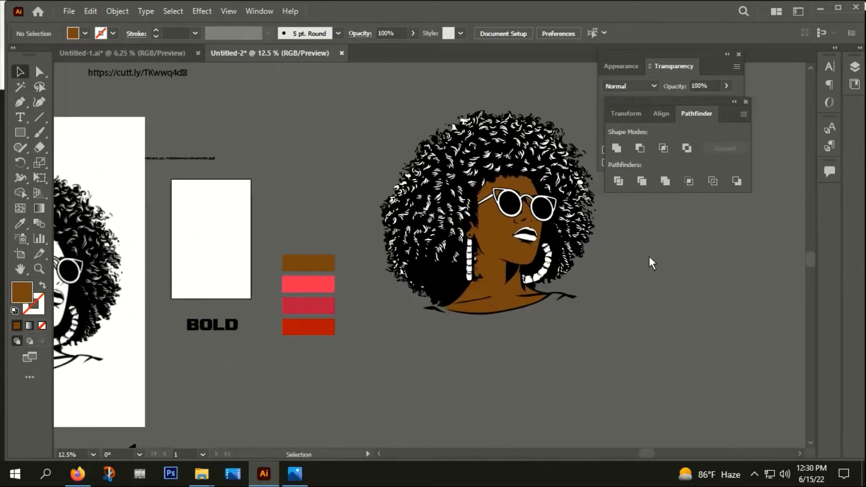
pyautogui.click(530, 246)
pyautogui.hotkey('ctrl', '0')
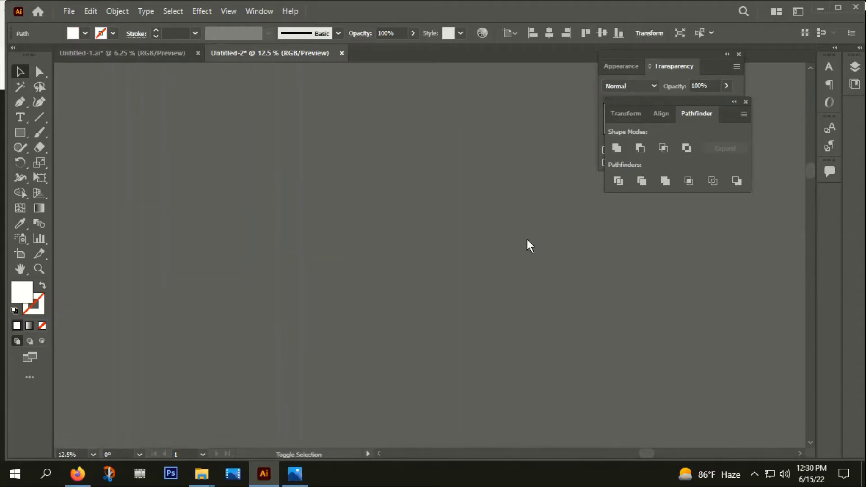
pyautogui.hotkey('ctrl', '=')
pyautogui.hotkey('ctrl', '=')
pyautogui.hotkey('ctrl', '=')
pyautogui.hotkey('ctrl', '=')
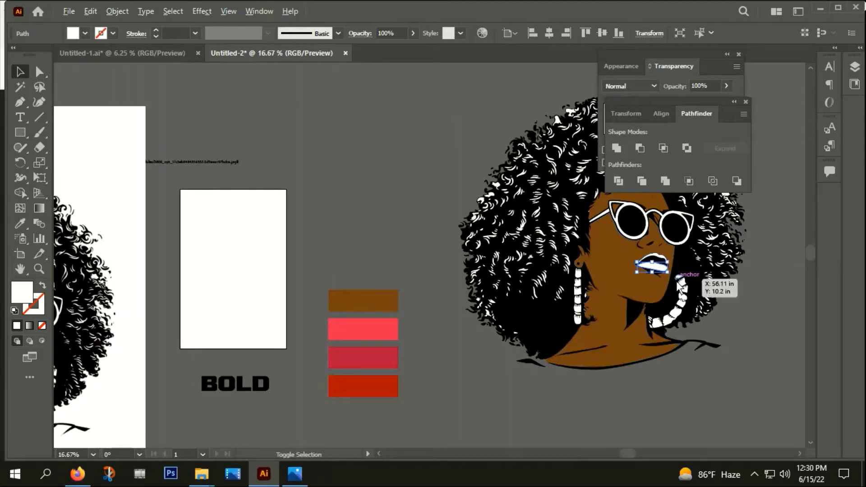
pyautogui.hotkey('ctrl', '=')
pyautogui.hotkey('ctrl', '=')
pyautogui.hotkey('ctrl', '=')
pyautogui.keyDown('shift'); pyautogui.click(633, 211); pyautogui.keyUp('shift')
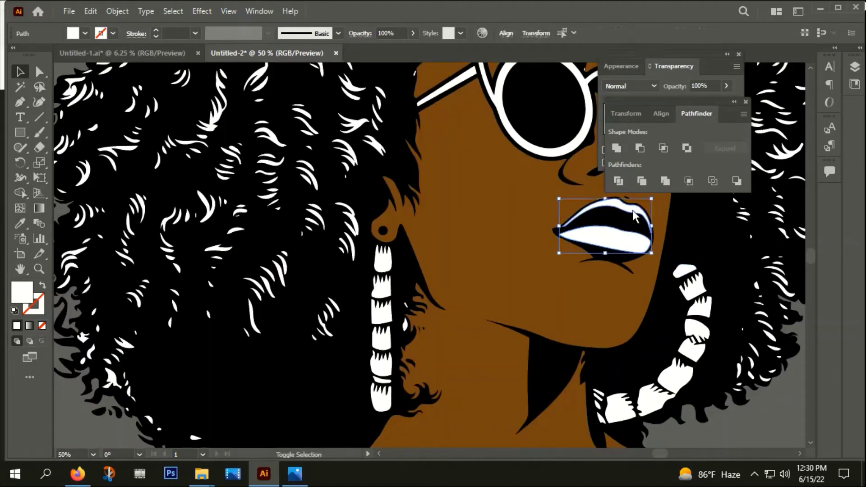
pyautogui.rightClick(611, 240)
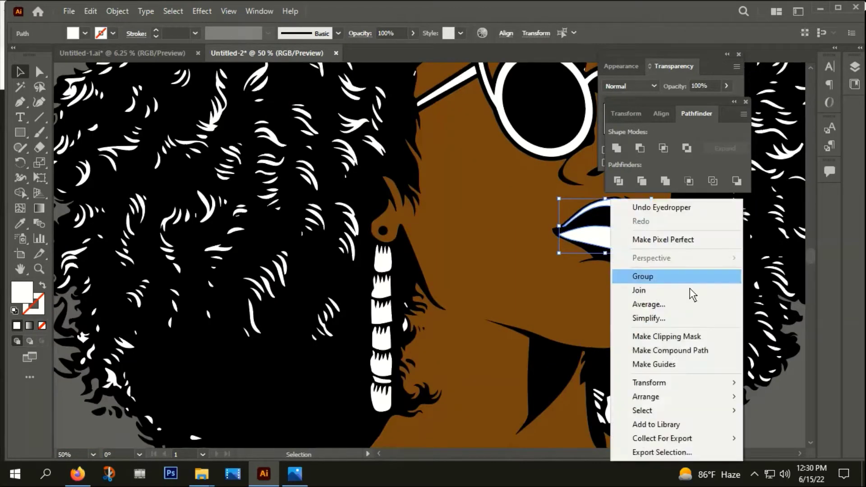
pyautogui.click(648, 277)
# Fill the grouped lips with the crimson sample colour using the Eyedropper, and deselect them
pyautogui.hotkey('ctrl', '-')
pyautogui.hotkey('ctrl', '-')
pyautogui.hotkey('ctrl', '-')
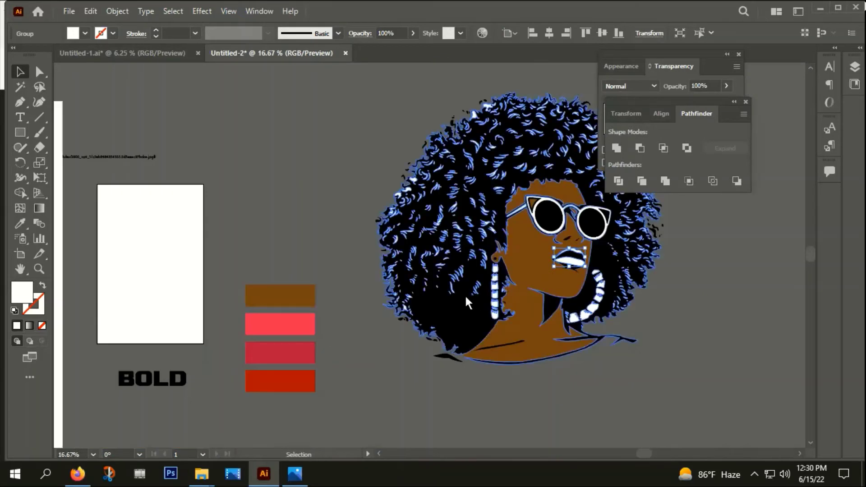
pyautogui.press('i')
pyautogui.click(288, 354)
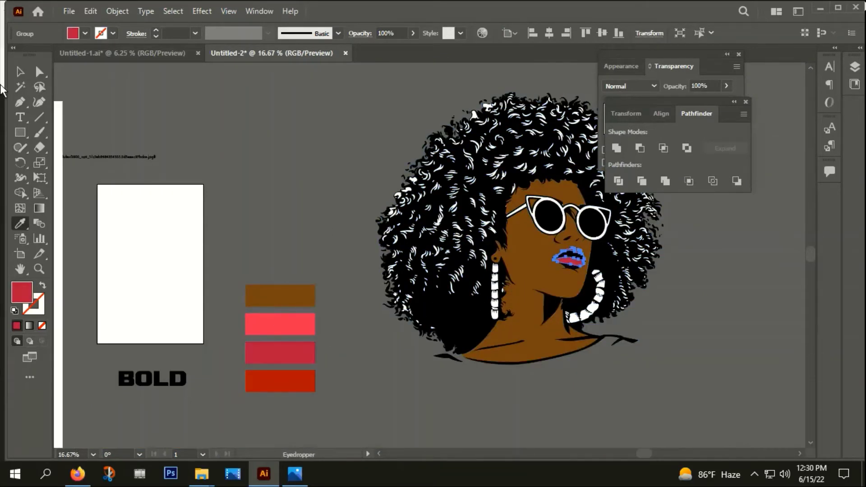
pyautogui.click(20, 72)
pyautogui.click(327, 114)
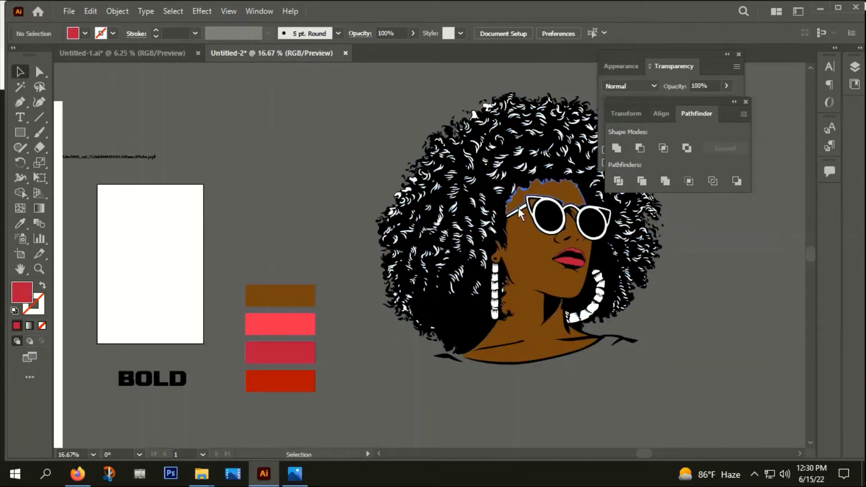
# Group the two black lens shapes of the sunglasses
pyautogui.click(548, 211)
pyautogui.keyDown('shift'); pyautogui.click(593, 224); pyautogui.keyUp('shift')
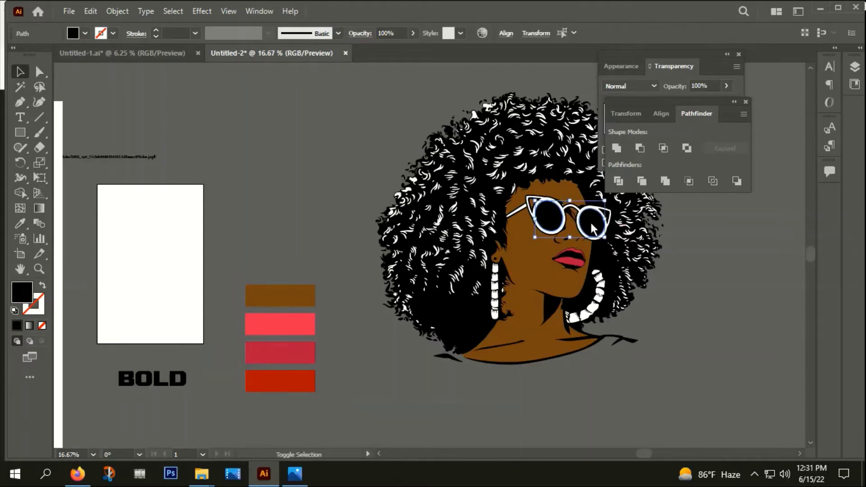
pyautogui.rightClick(591, 222)
pyautogui.click(626, 277)
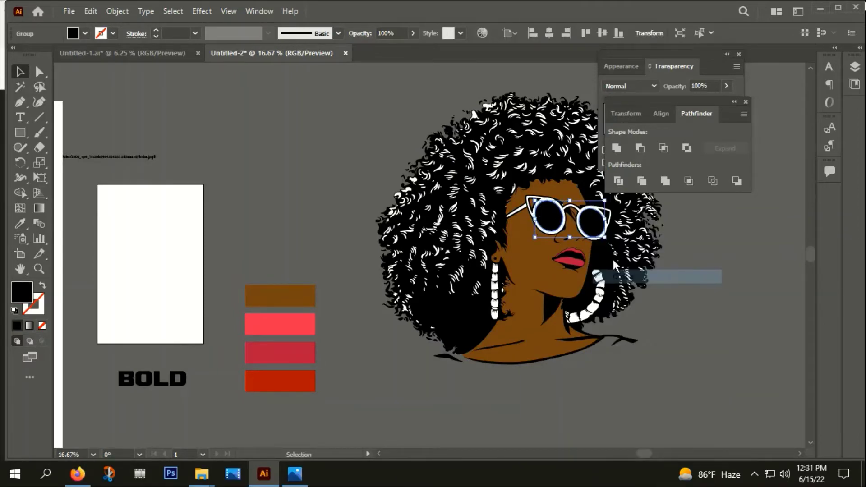
# Fill the grouped sunglasses lenses with the coral-pink sample colour using the Eyedropper, and deselect them
pyautogui.scroll(-1, 604, 246)
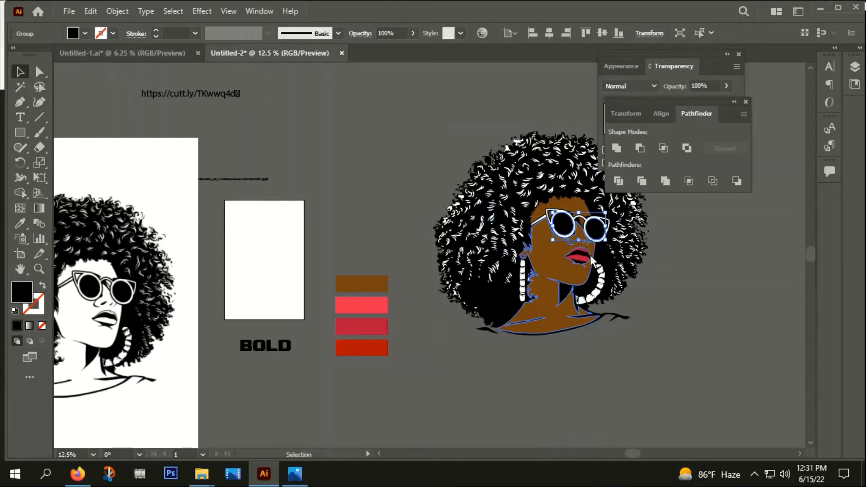
pyautogui.press('i')
pyautogui.click(351, 305)
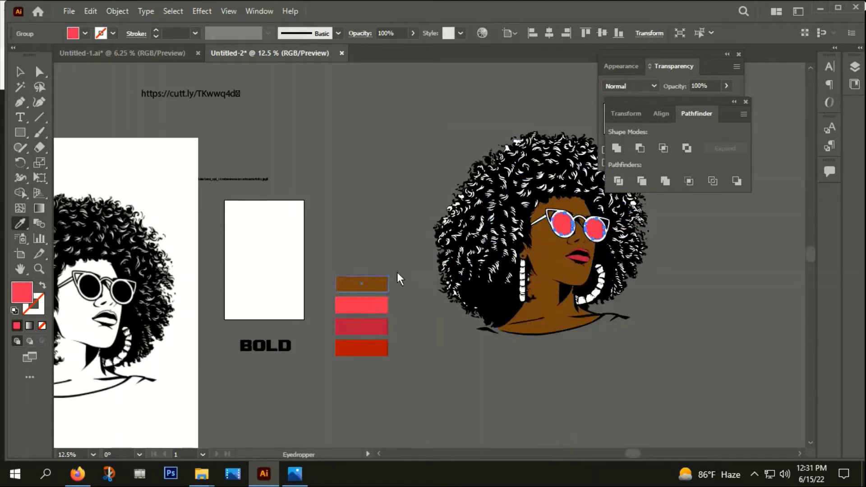
pyautogui.click(20, 71)
pyautogui.click(294, 150)
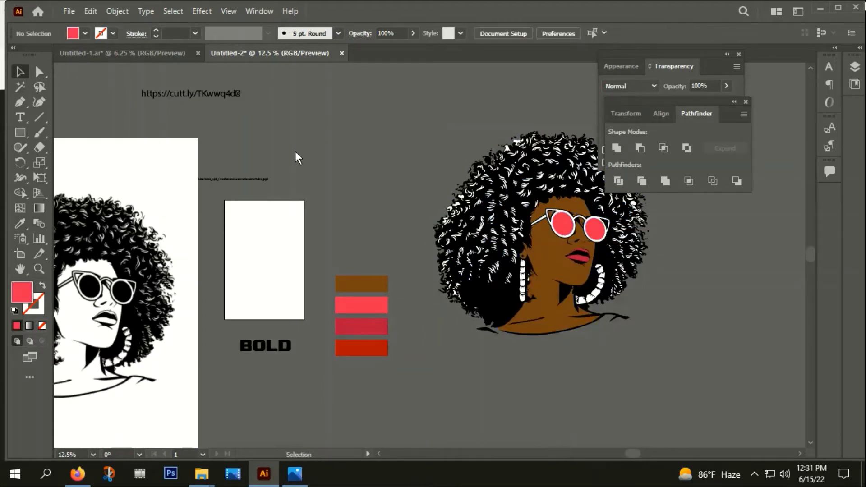
# Group the white sunglasses frame with its white temple arm
pyautogui.scroll(-1, 477, 222)
pyautogui.scroll(5, 540, 227)
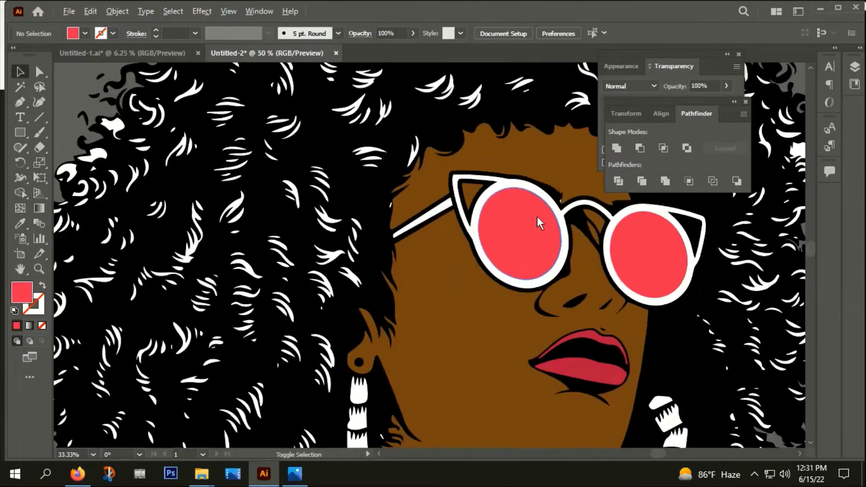
pyautogui.click(527, 184)
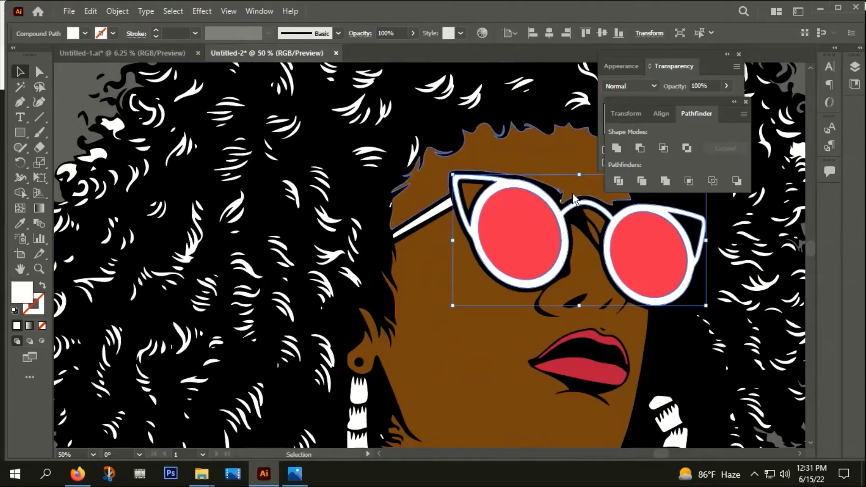
pyautogui.keyDown('shift'); pyautogui.click(430, 214); pyautogui.keyUp('shift')
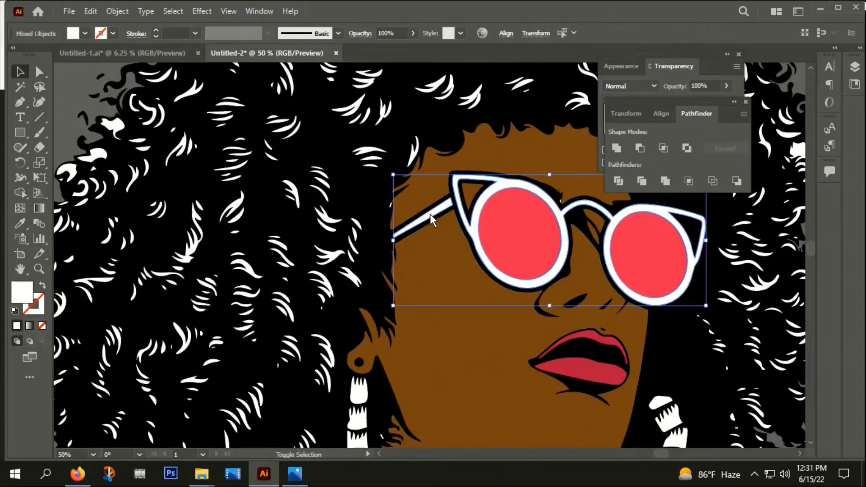
pyautogui.rightClick(429, 215)
pyautogui.click(458, 307)
# Fill the grouped sunglasses frame and temple arm with light grey
pyautogui.scroll(-4, 459, 228)
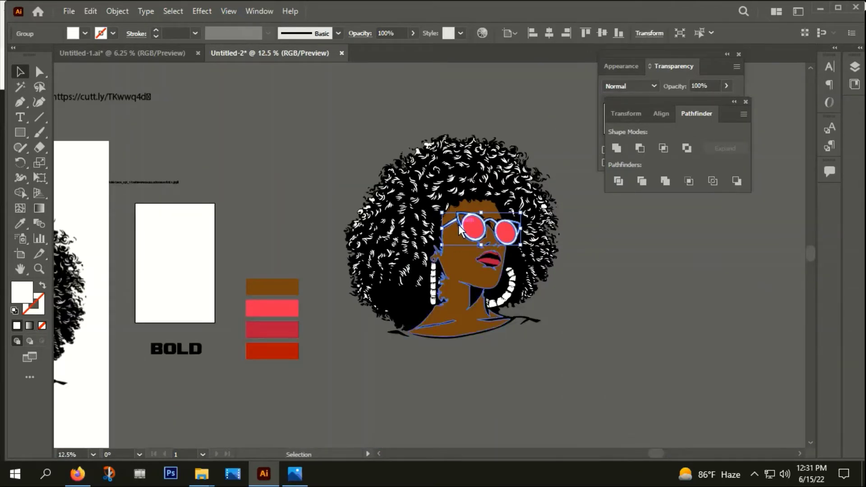
pyautogui.press('i')
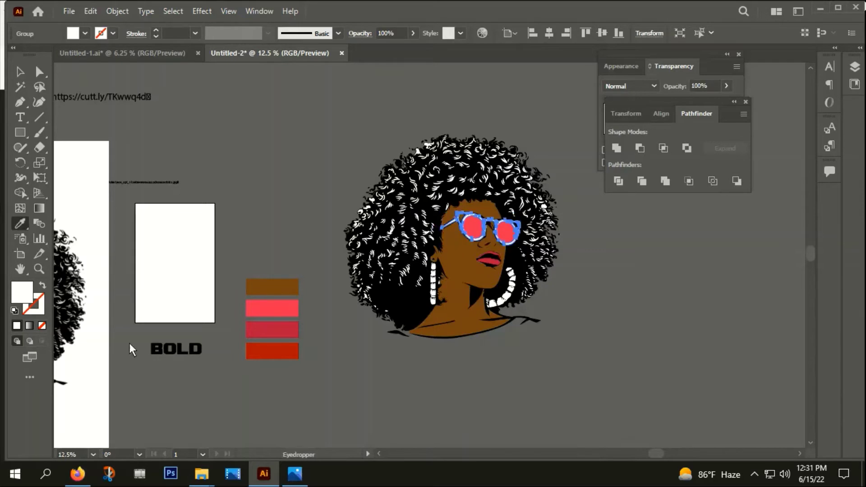
pyautogui.doubleClick(26, 296)
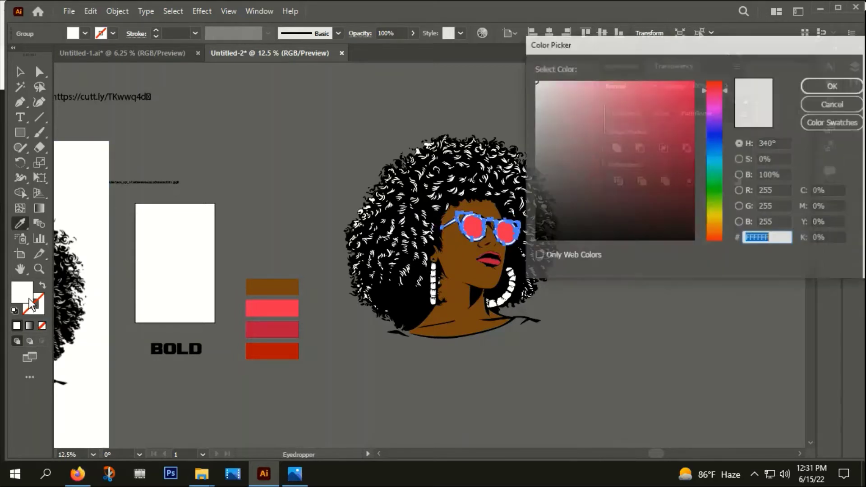
pyautogui.moveTo(711, 218); pyautogui.dragTo(714, 232)
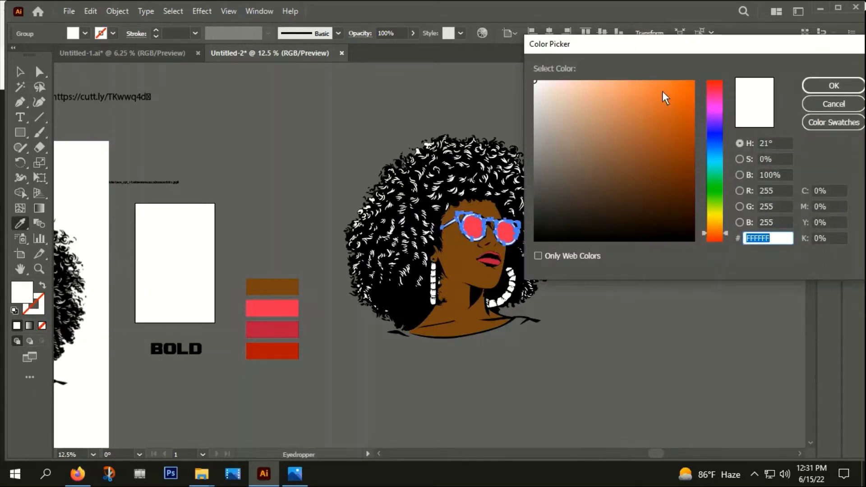
pyautogui.click(600, 86)
pyautogui.click(834, 85)
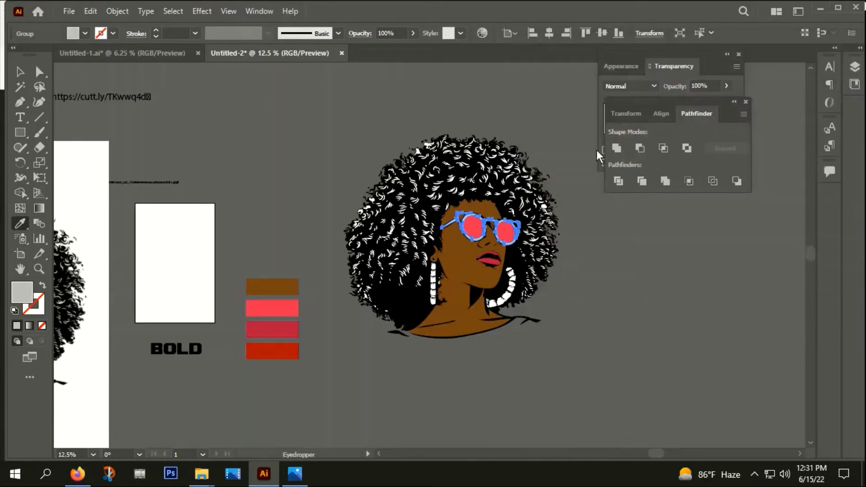
# Fill the grouped sunglasses frame and temple arm with pale yellow F7EF89 and set their stroke to none
pyautogui.click(43, 285)
pyautogui.doubleClick(25, 297)
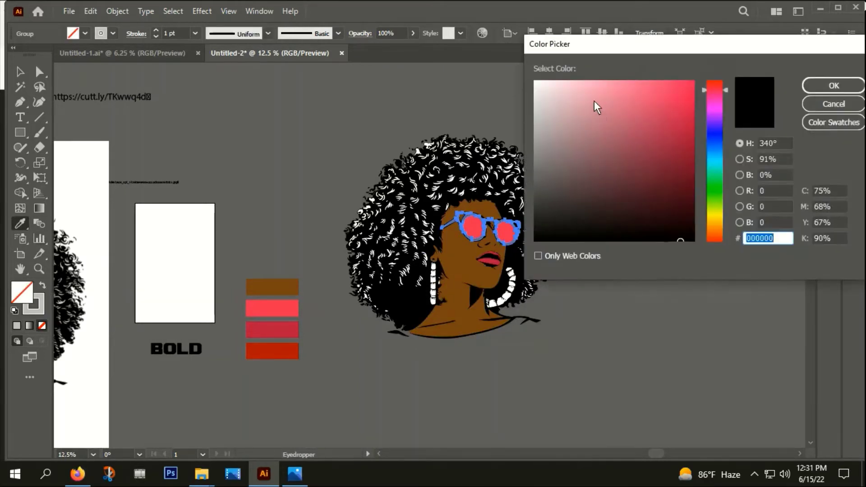
pyautogui.click(709, 226)
pyautogui.click(606, 86)
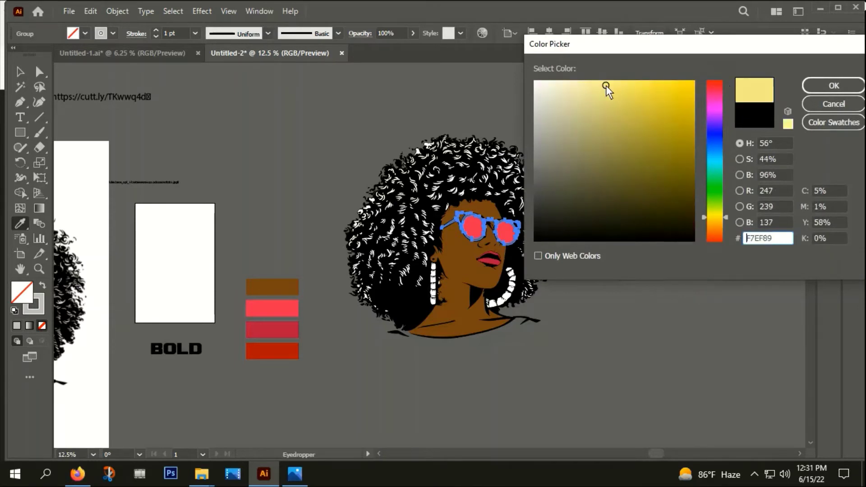
pyautogui.click(833, 86)
pyautogui.click(39, 309)
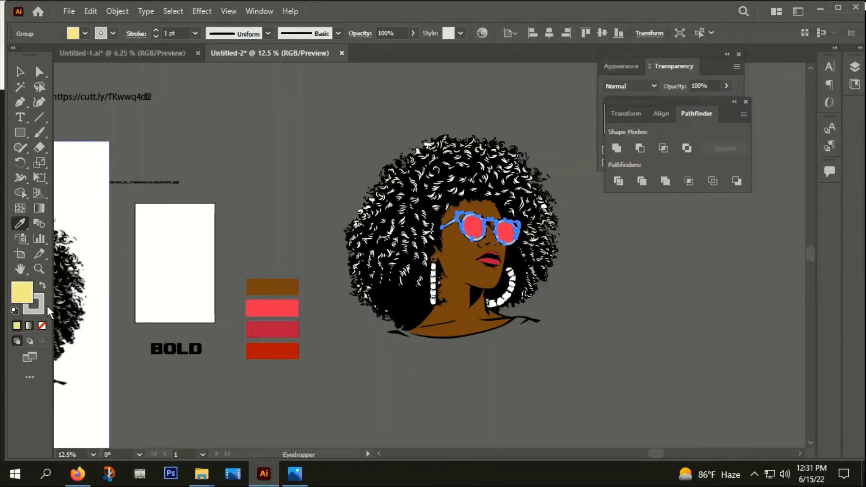
pyautogui.click(42, 326)
pyautogui.scroll(3, 445, 214)
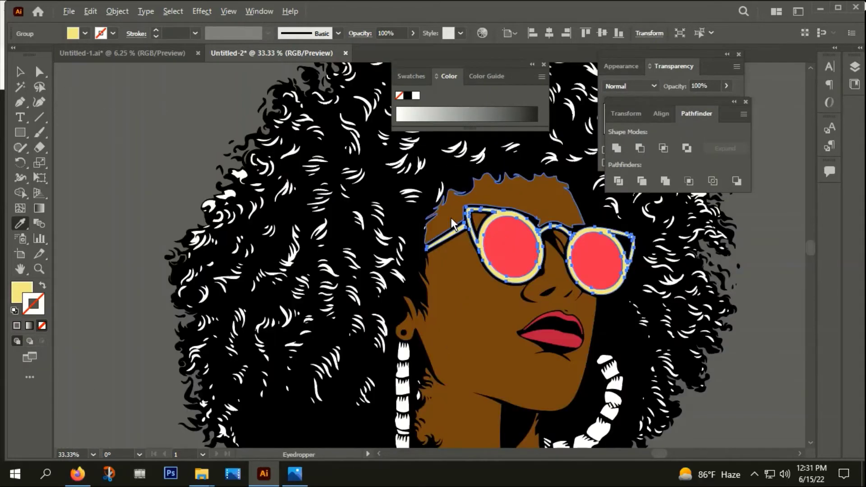
pyautogui.click(19, 73)
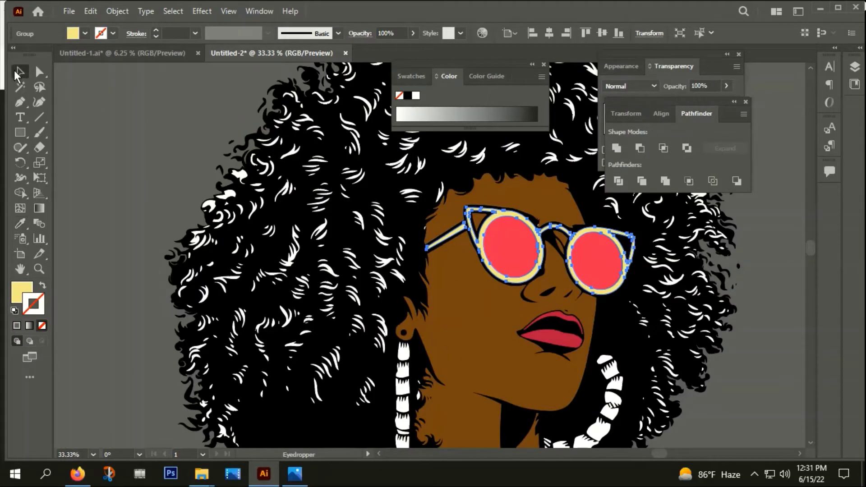
pyautogui.rightClick(484, 236)
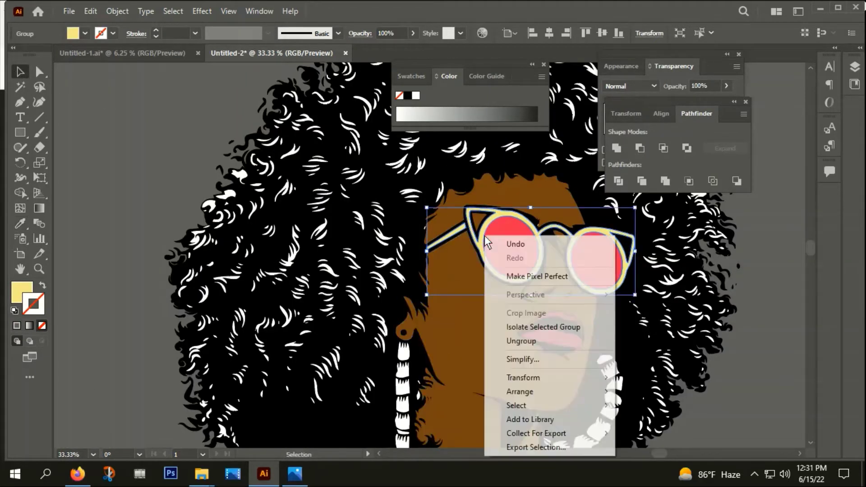
pyautogui.click(522, 344)
pyautogui.click(107, 11)
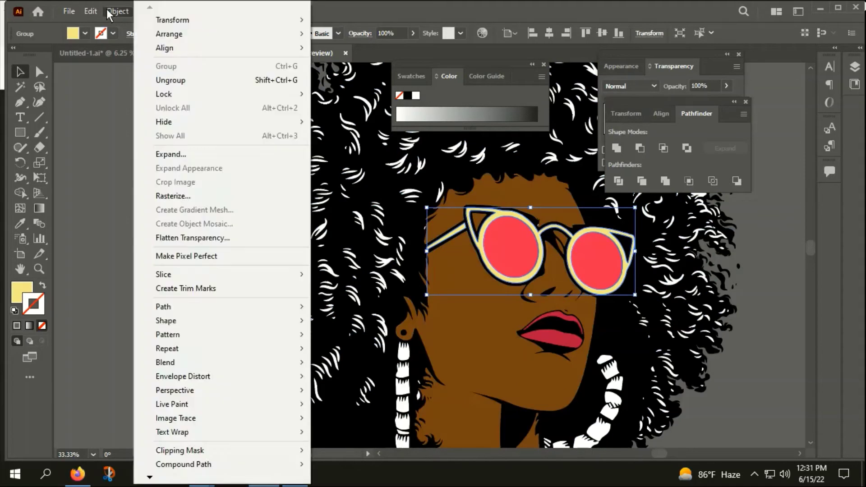
# Place the image file white from the AFRICA folder over the portrait as a colour reference
pyautogui.click(69, 10)
pyautogui.moveTo(84, 262)
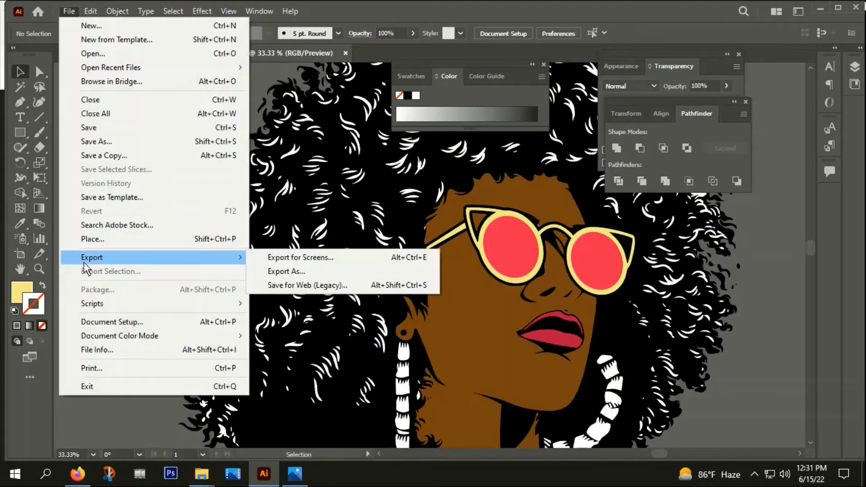
pyautogui.click(92, 246)
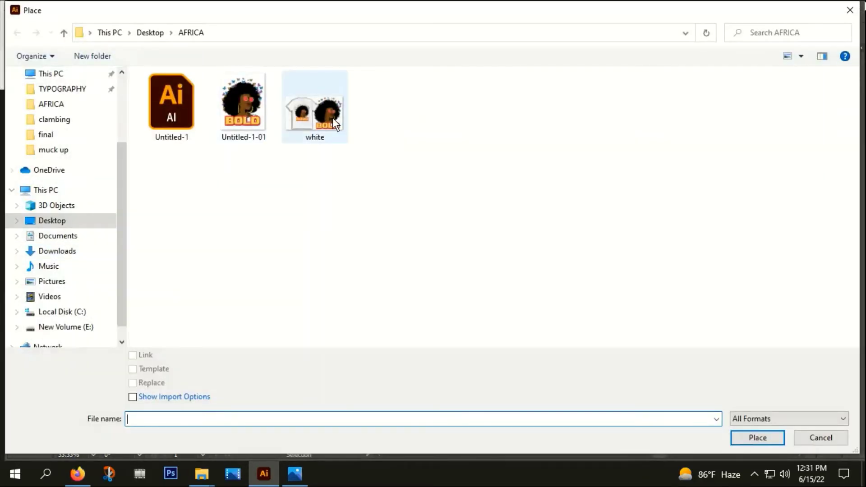
pyautogui.doubleClick(332, 117)
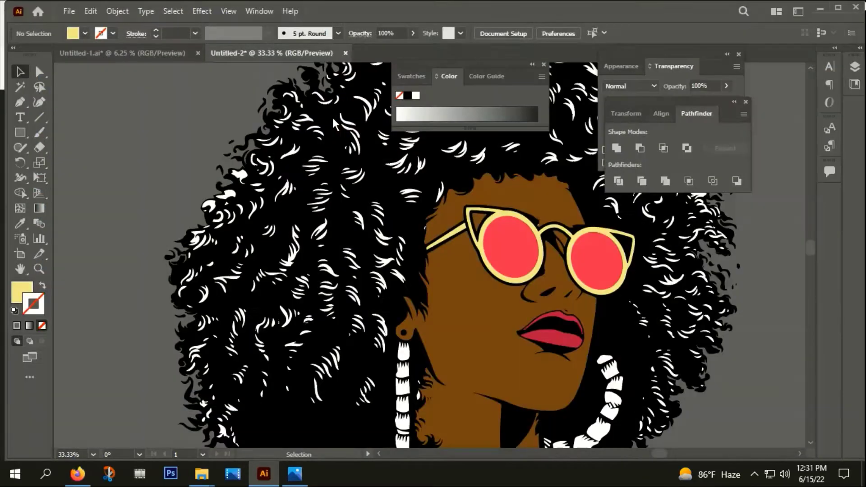
pyautogui.click(171, 148)
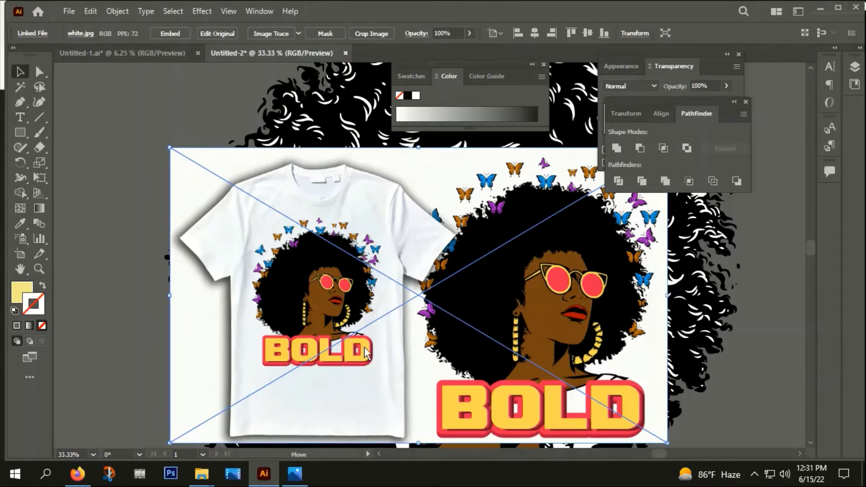
# Move the placed t-shirt reference image off the face to the portrait's left side and deselect it
pyautogui.moveTo(364, 347); pyautogui.dragTo(162, 256)
pyautogui.scroll(-2, 162, 256)
pyautogui.moveTo(218, 255); pyautogui.dragTo(199, 250)
pyautogui.hotkey('ctrl', 'shift', 'a')
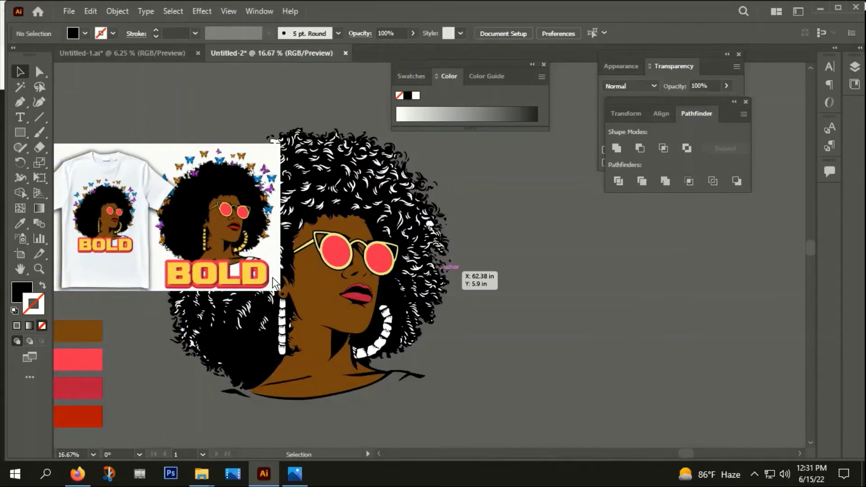
# Fill the grouped sunglasses frame with the golden yellow sampled from the BOLD lettering in the reference image
pyautogui.scroll(3, 324, 246)
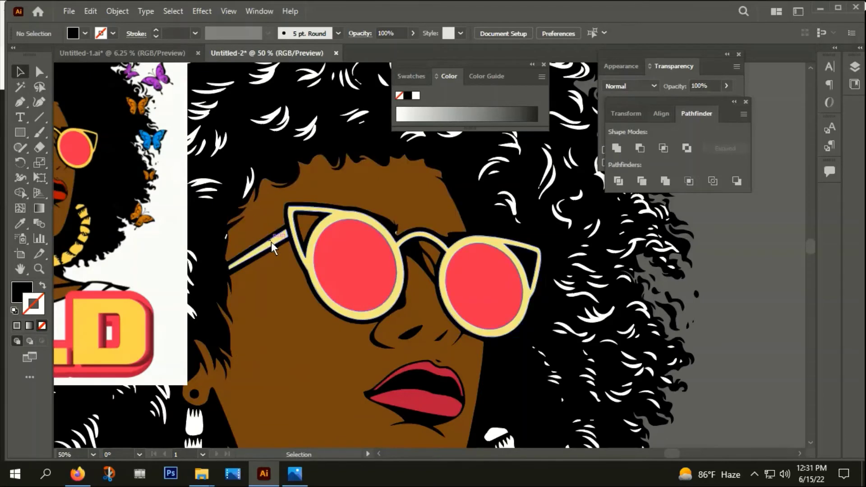
pyautogui.click(272, 241)
pyautogui.scroll(-3, 278, 245)
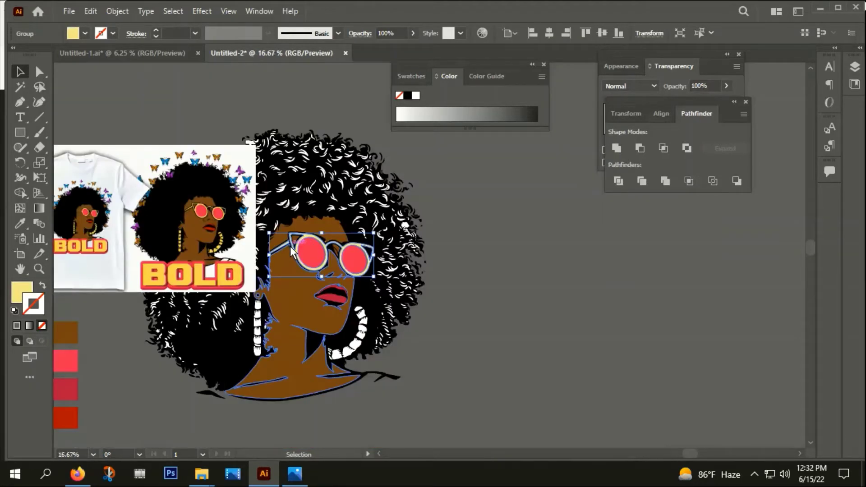
pyautogui.press('i')
pyautogui.scroll(2, 176, 290)
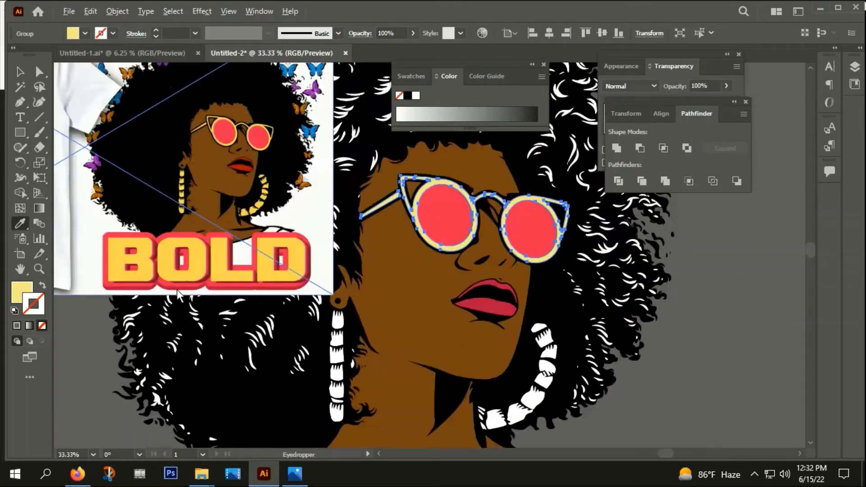
pyautogui.click(172, 270)
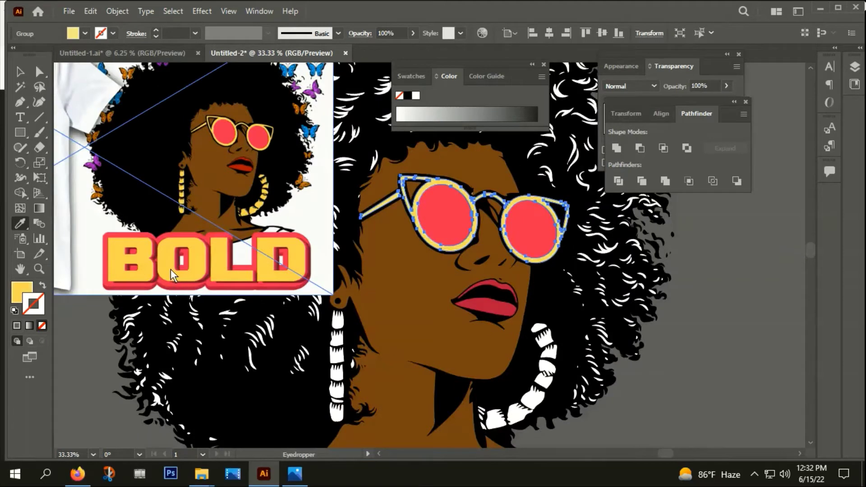
pyautogui.click(20, 72)
pyautogui.click(722, 292)
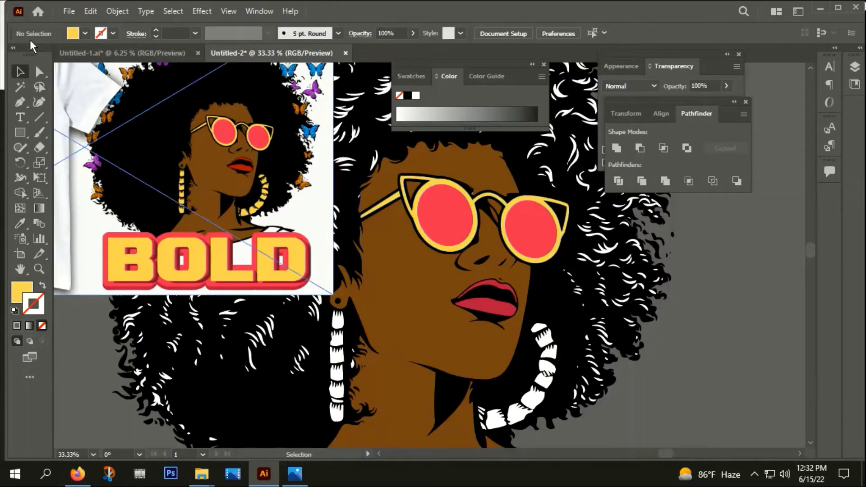
# Shift the reference image further up and left, away from the straight hanging earring
pyautogui.scroll(2, 502, 199)
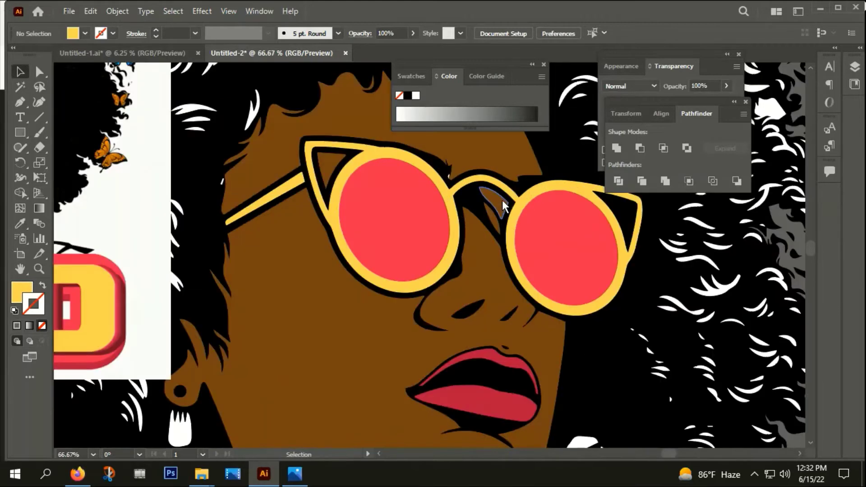
pyautogui.scroll(-3, 496, 204)
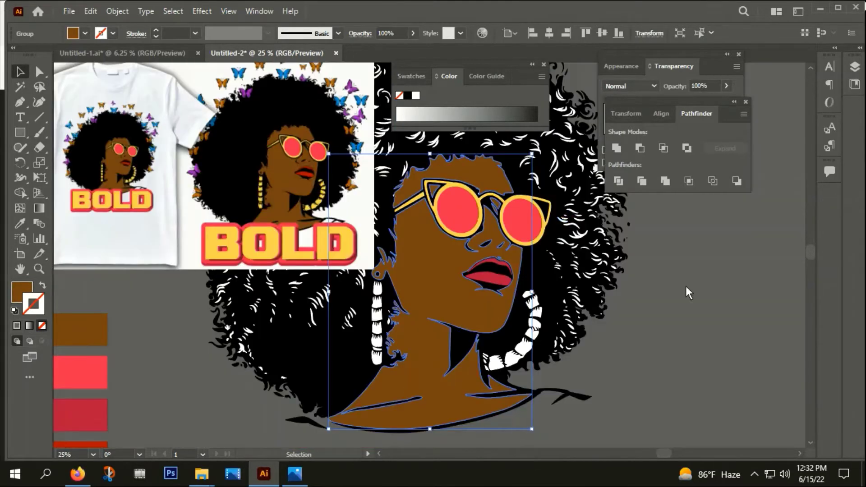
pyautogui.scroll(-1, 659, 279)
pyautogui.scroll(-2, 511, 289)
pyautogui.scroll(1, 465, 293)
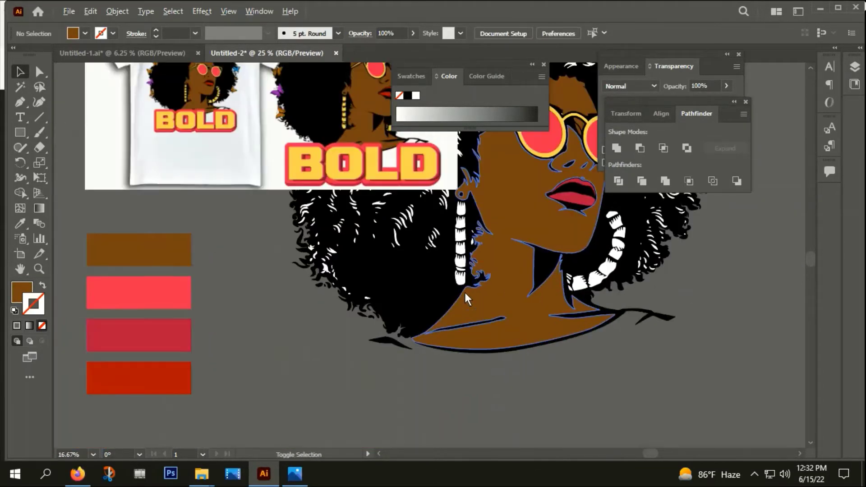
pyautogui.moveTo(423, 156); pyautogui.dragTo(350, 130)
pyautogui.scroll(1, 469, 239)
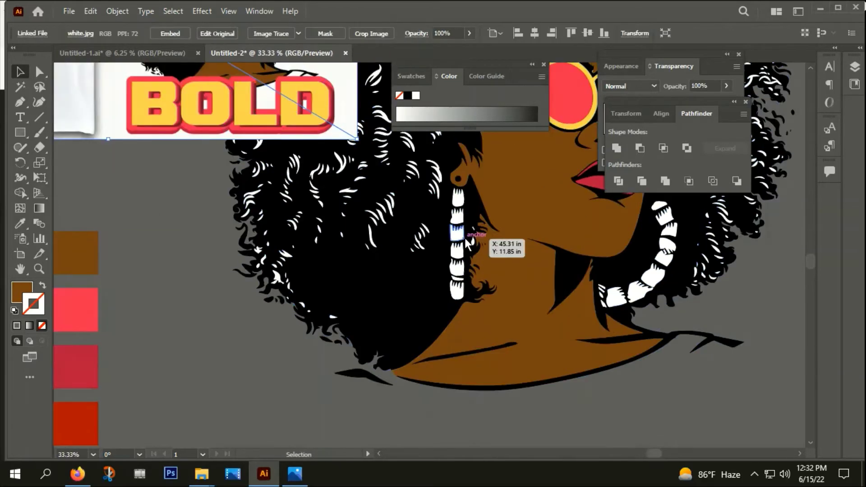
# Select the white segments of the straight hanging earring and group them
pyautogui.click(459, 212)
pyautogui.keyDown('shift'); pyautogui.click(458, 197); pyautogui.keyUp('shift')
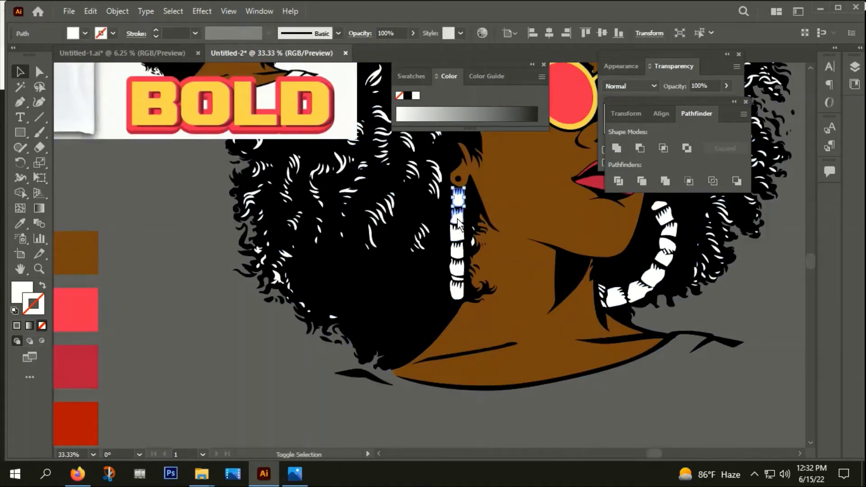
pyautogui.keyDown('shift'); pyautogui.click(458, 236); pyautogui.keyUp('shift')
pyautogui.keyDown('shift'); pyautogui.click(458, 249); pyautogui.keyUp('shift')
pyautogui.keyDown('shift'); pyautogui.click(460, 266); pyautogui.keyUp('shift')
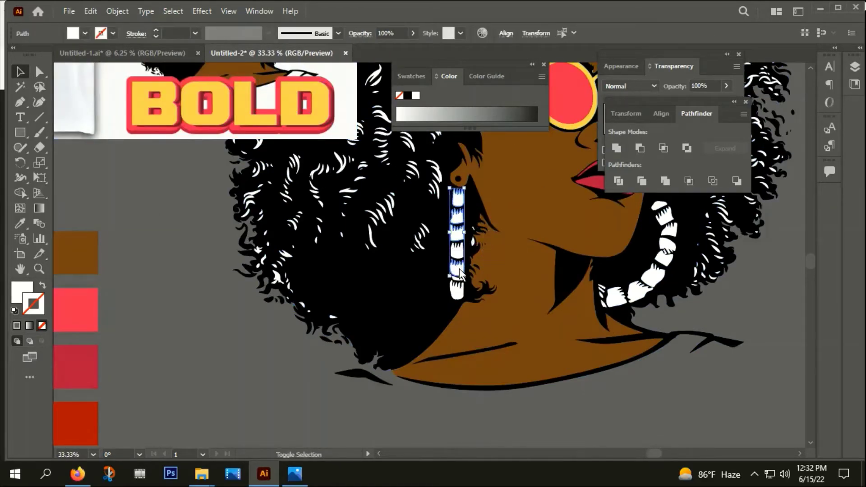
pyautogui.scroll(4, 458, 277)
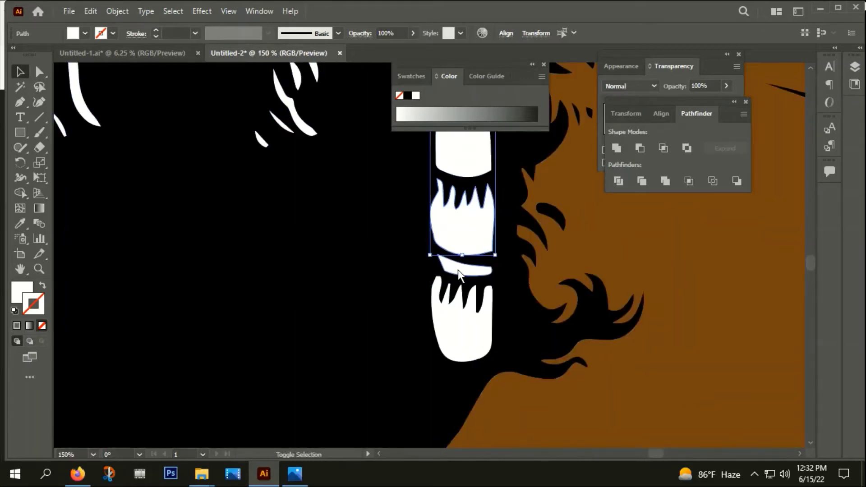
pyautogui.keyDown('shift'); pyautogui.click(458, 268); pyautogui.keyUp('shift')
pyautogui.keyDown('shift'); pyautogui.click(458, 316); pyautogui.keyUp('shift')
pyautogui.scroll(-4, 463, 251)
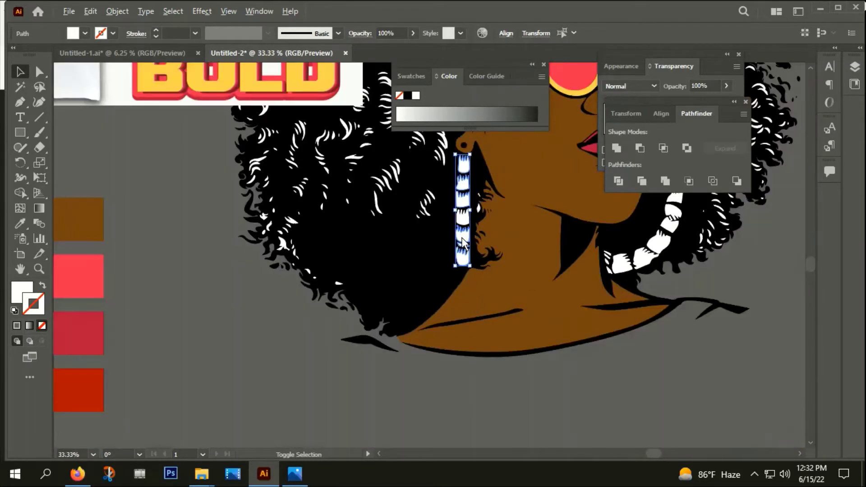
pyautogui.rightClick(462, 239)
pyautogui.click(493, 277)
pyautogui.click(368, 321)
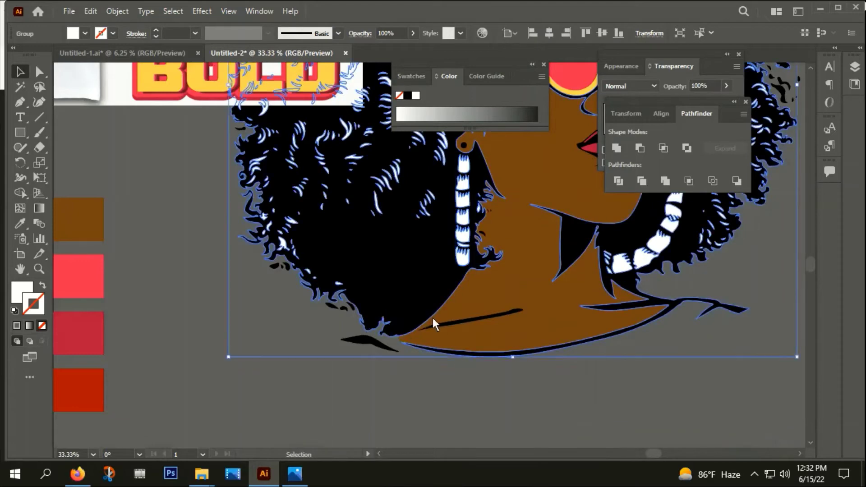
# Select all white segments of the curved hoop earring, including the small slivers at its lower end, and group them
pyautogui.hscroll(5, 366, 334)
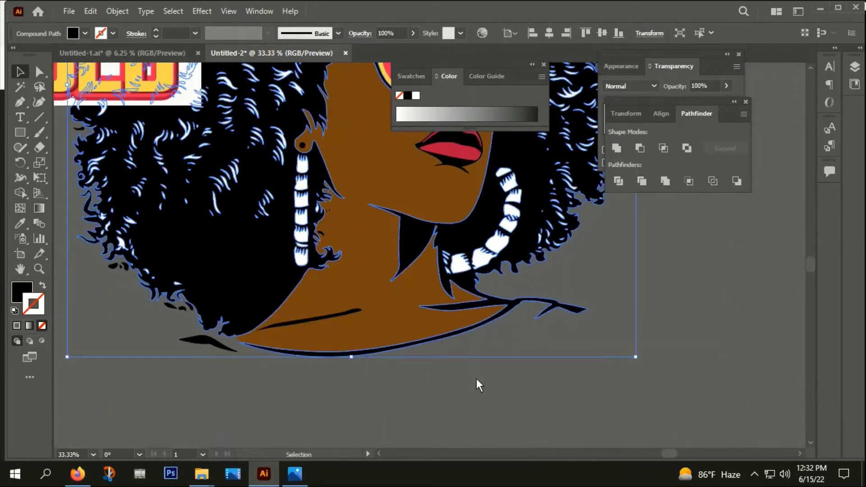
pyautogui.click(476, 379)
pyautogui.keyDown('shift'); pyautogui.click(506, 181); pyautogui.keyUp('shift')
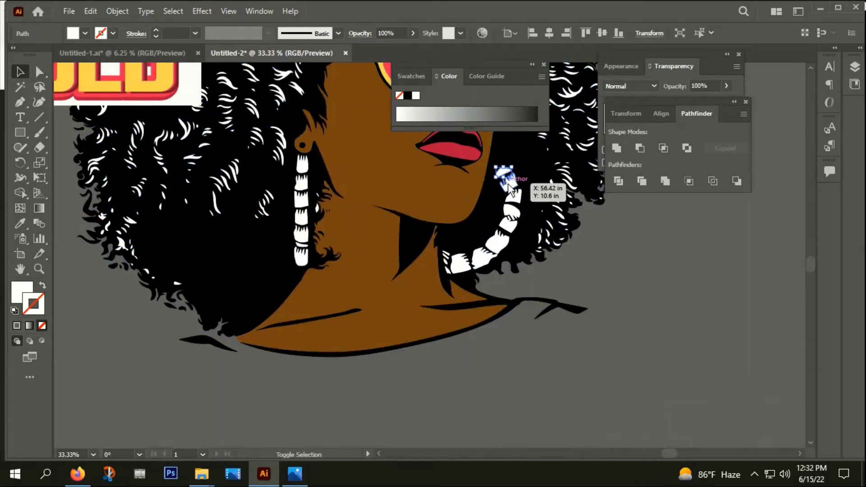
pyautogui.scroll(1, 509, 188)
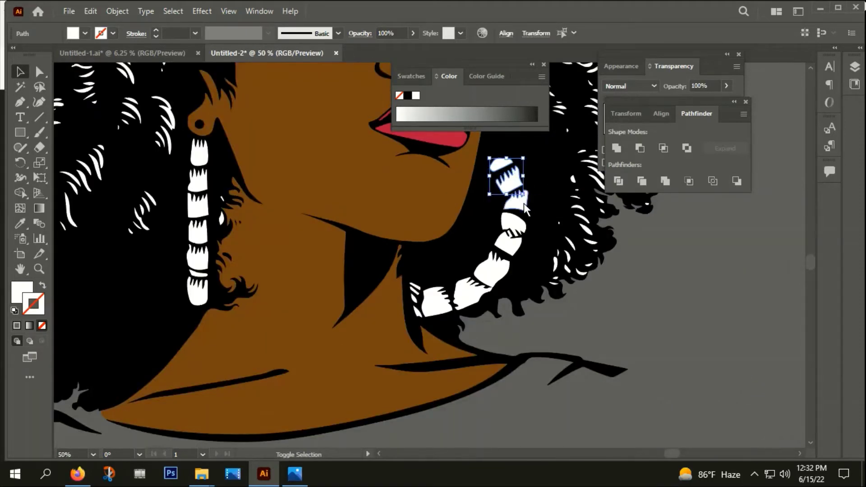
pyautogui.keyDown('shift'); pyautogui.click(524, 203); pyautogui.keyUp('shift')
pyautogui.keyDown('shift'); pyautogui.click(516, 221); pyautogui.keyUp('shift')
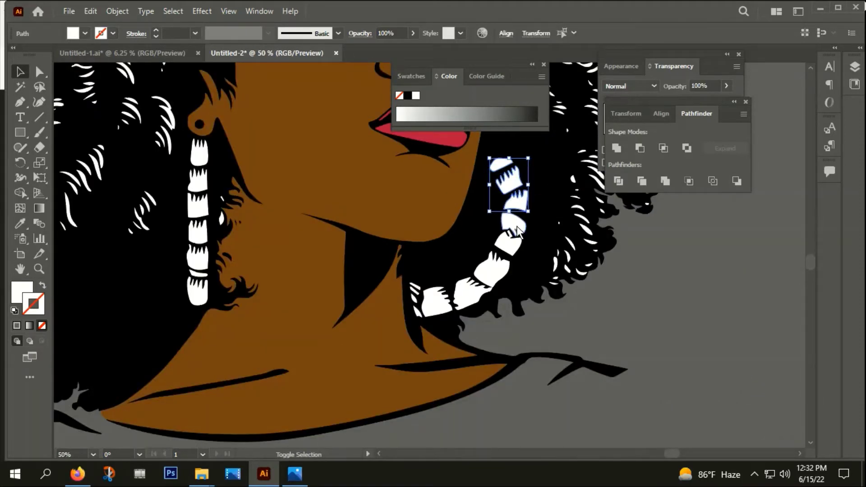
pyautogui.keyDown('shift'); pyautogui.click(506, 247); pyautogui.keyUp('shift')
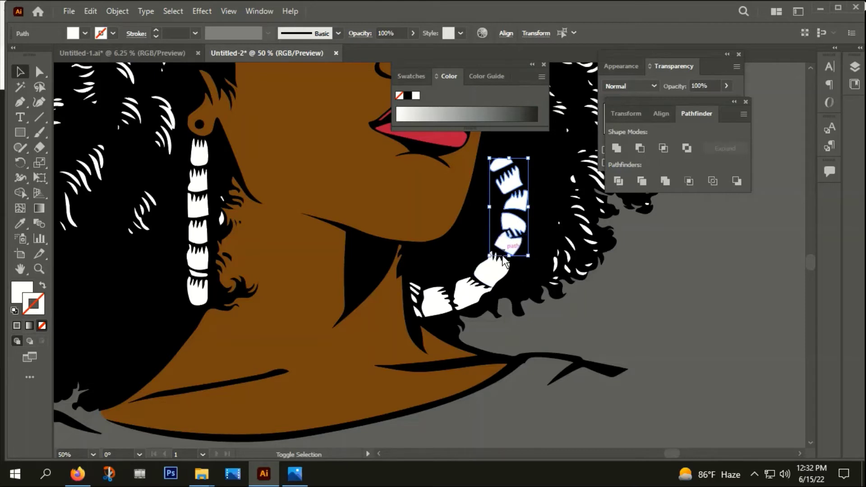
pyautogui.keyDown('shift'); pyautogui.click(493, 281); pyautogui.keyUp('shift')
pyautogui.keyDown('shift'); pyautogui.click(464, 300); pyautogui.keyUp('shift')
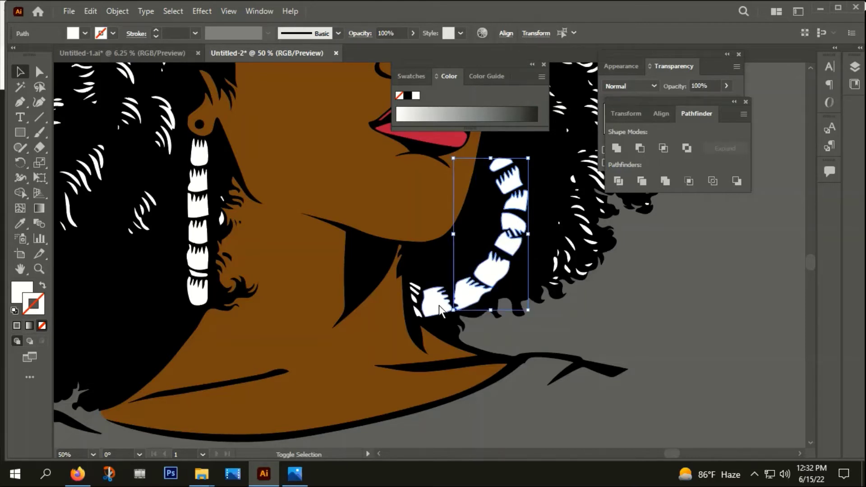
pyautogui.keyDown('shift'); pyautogui.click(438, 306); pyautogui.keyUp('shift')
pyautogui.scroll(5, 429, 308)
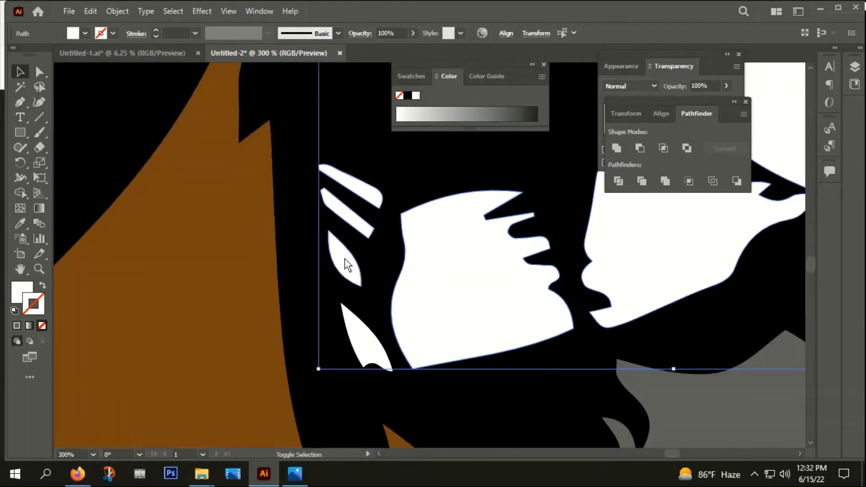
pyautogui.keyDown('shift'); pyautogui.click(365, 338); pyautogui.keyUp('shift')
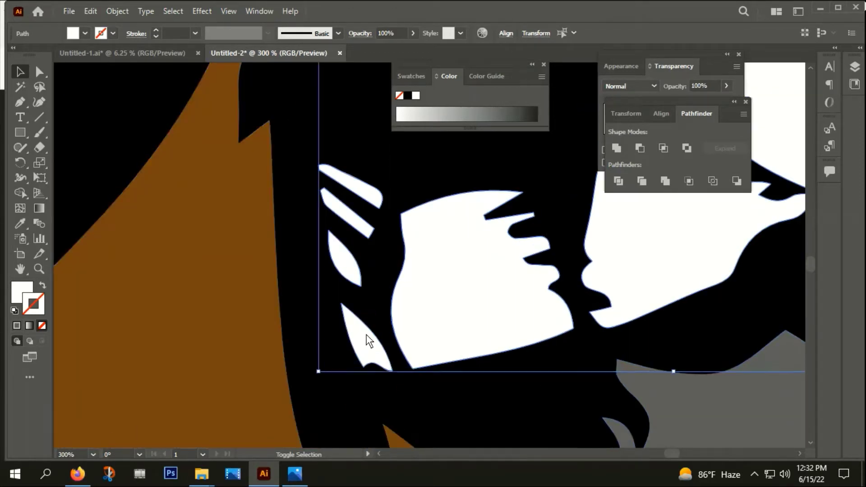
pyautogui.rightClick(463, 262)
pyautogui.click(505, 277)
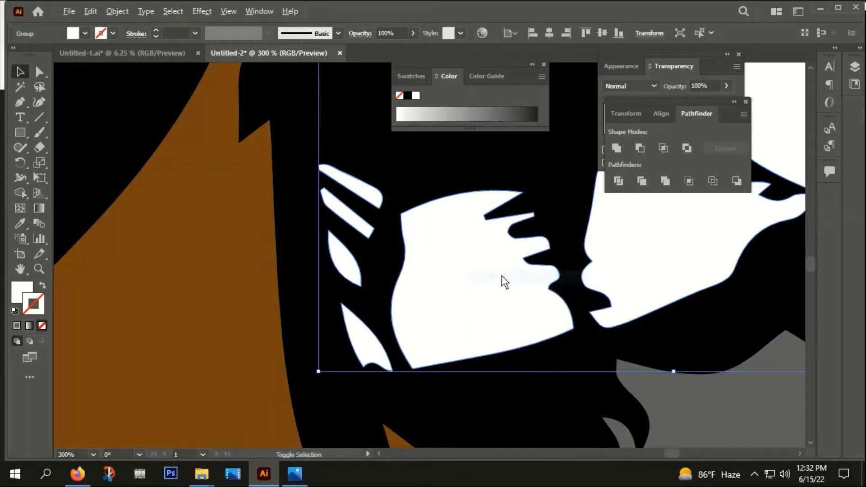
# Fill the grouped hoop earring with the yellow sampled from the BOLD lettering in the reference image
pyautogui.scroll(-9, 502, 276)
pyautogui.hscroll(-5, 536, 333)
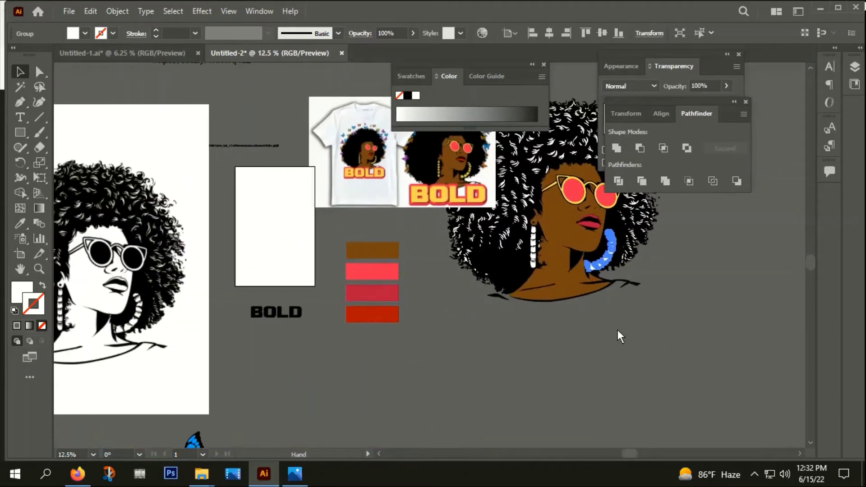
pyautogui.press('i')
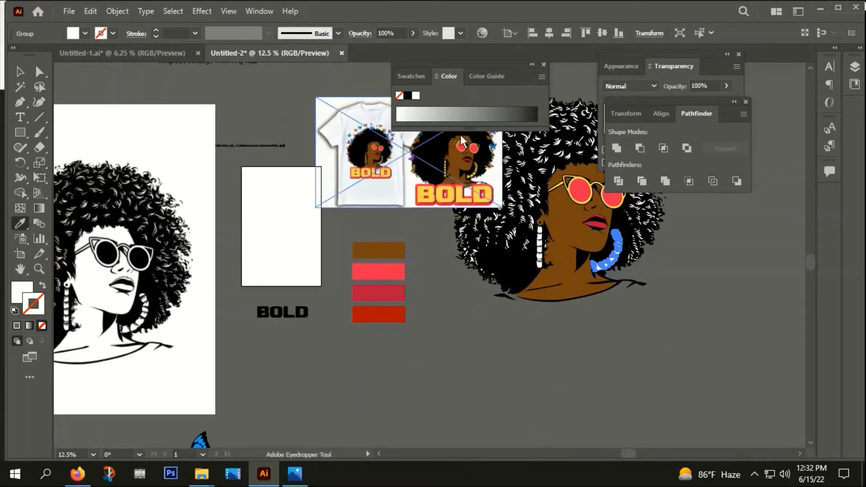
pyautogui.click(463, 196)
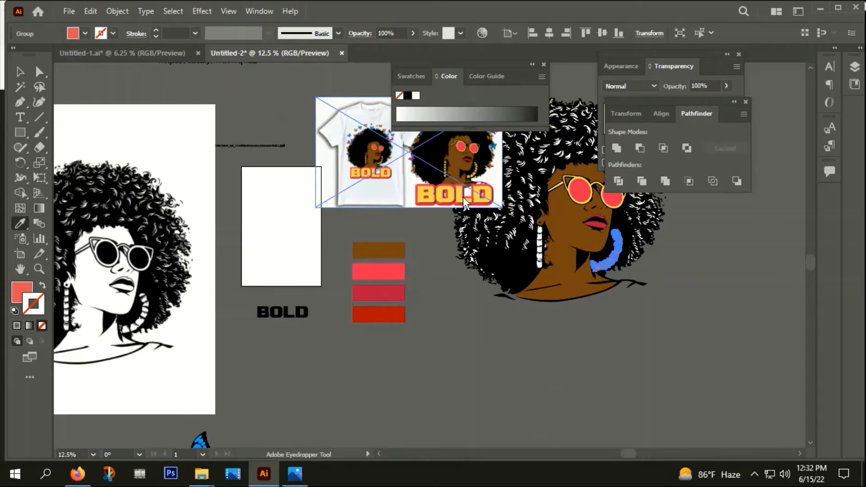
pyautogui.click(460, 199)
pyautogui.scroll(3, 594, 230)
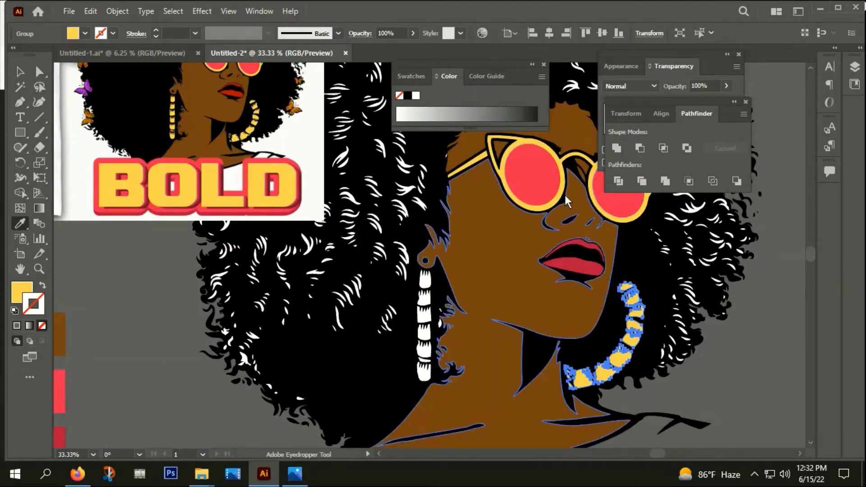
# Match the hoop earring's fill to the golden yellow of the sunglasses frame
pyautogui.click(562, 187)
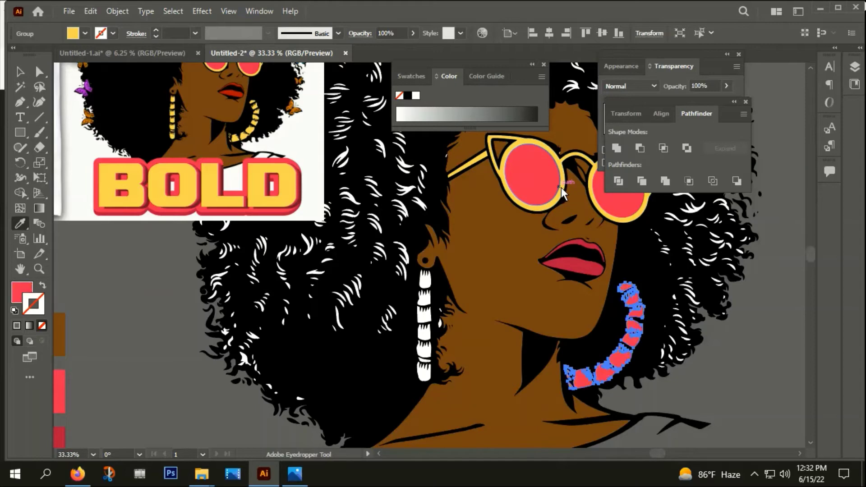
pyautogui.scroll(1, 562, 188)
pyautogui.scroll(2, 560, 192)
pyautogui.click(561, 191)
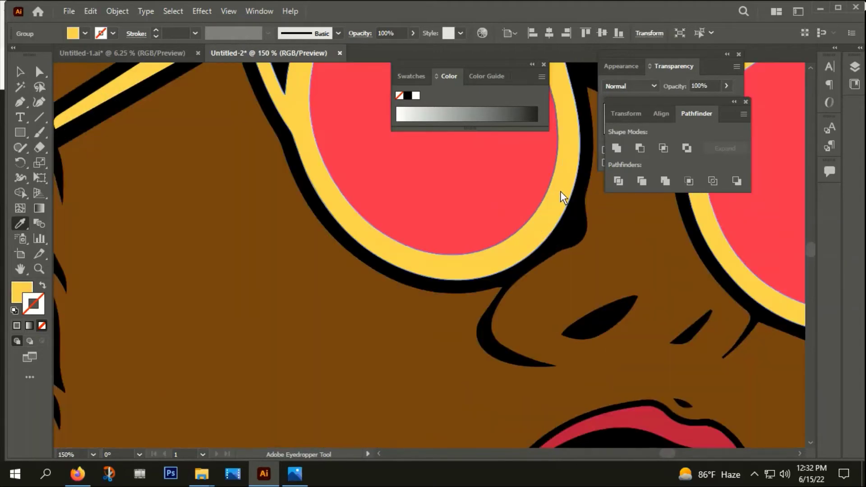
pyautogui.scroll(-4, 561, 191)
pyautogui.click(20, 72)
pyautogui.click(433, 412)
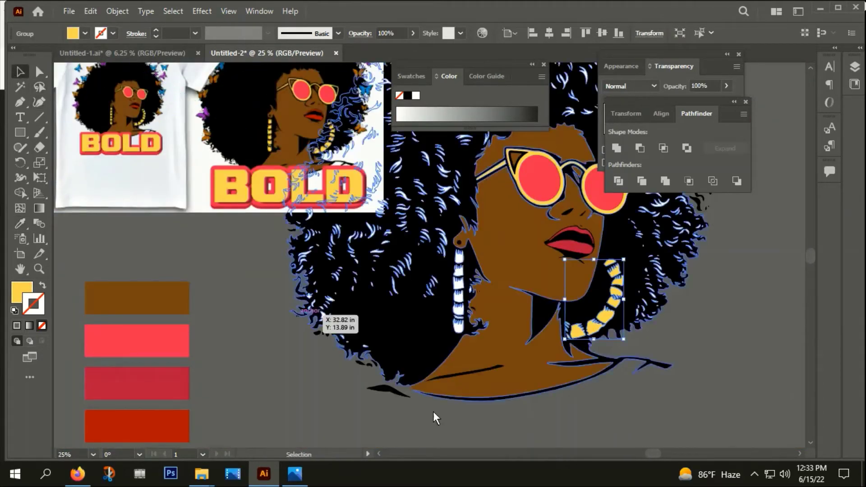
# Fill the grouped straight earring with the golden yellow sampled from the hoop earring
pyautogui.click(459, 317)
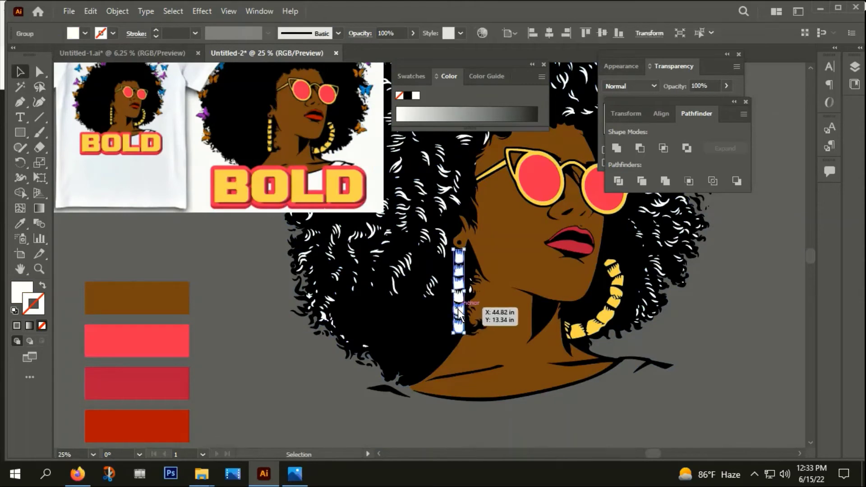
pyautogui.press('i')
pyautogui.click(617, 308)
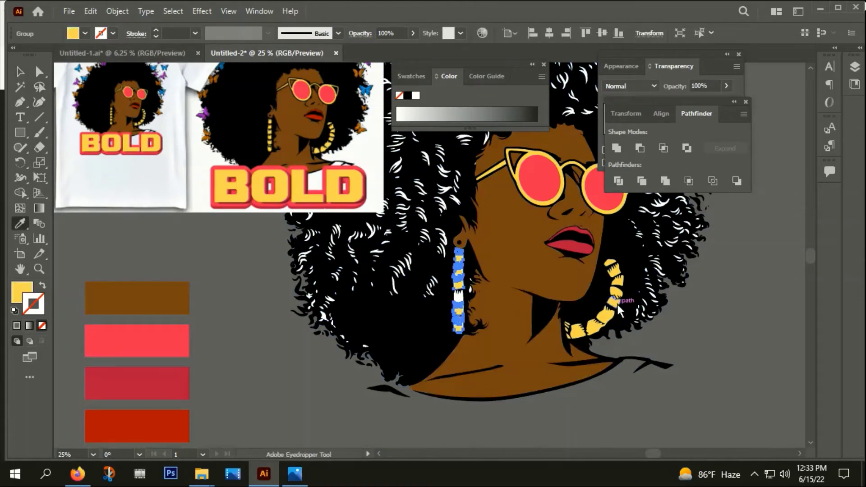
pyautogui.click(20, 72)
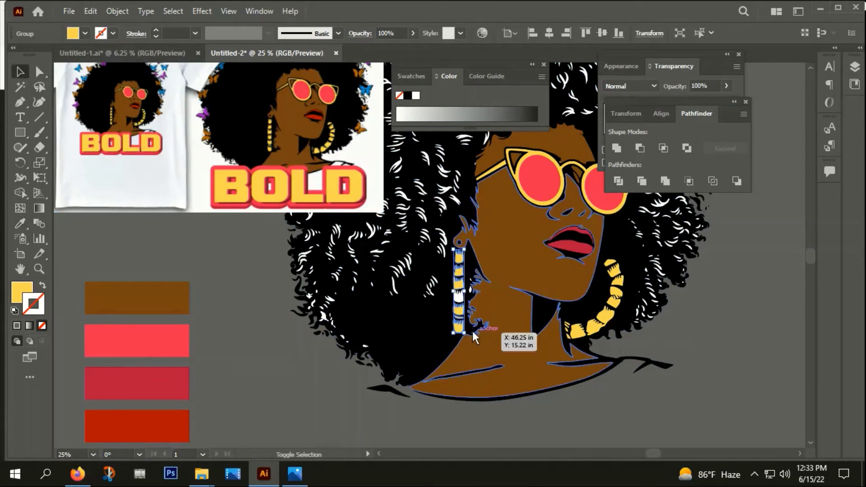
pyautogui.scroll(4, 461, 307)
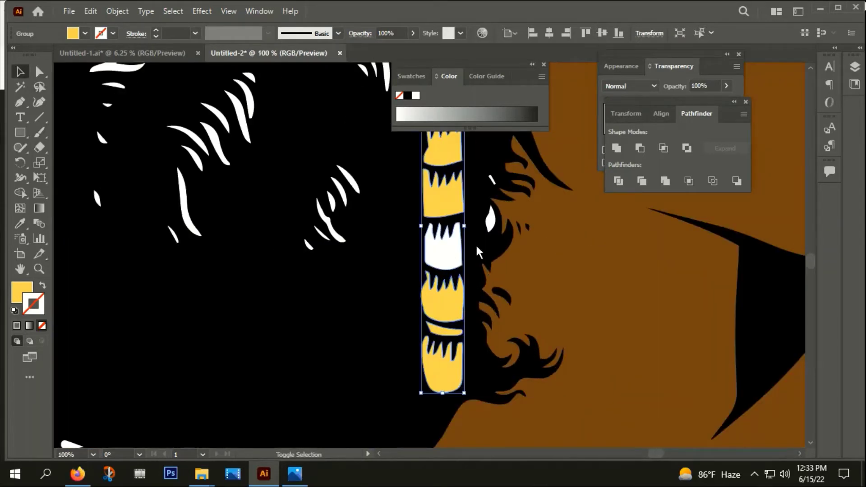
# Fill the remaining white segment of the straight earring with the golden yellow of its neighbours and group all its segments
pyautogui.keyDown('shift'); pyautogui.click(448, 251); pyautogui.keyUp('shift')
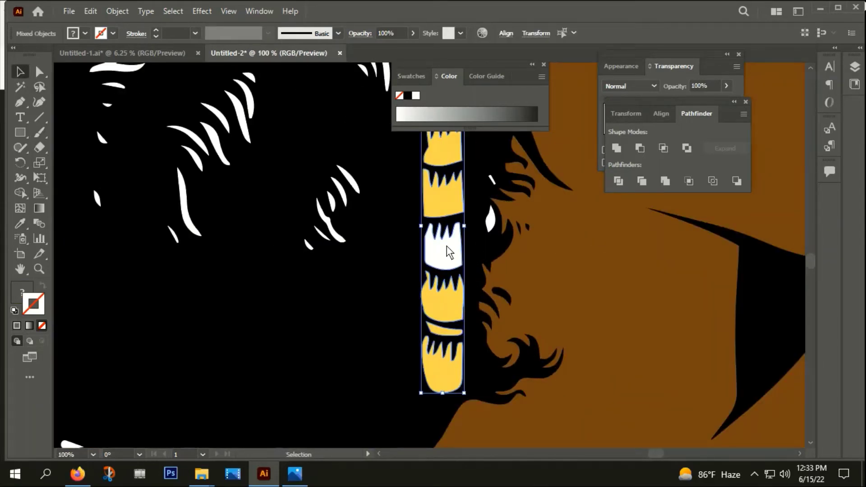
pyautogui.press('i')
pyautogui.click(445, 198)
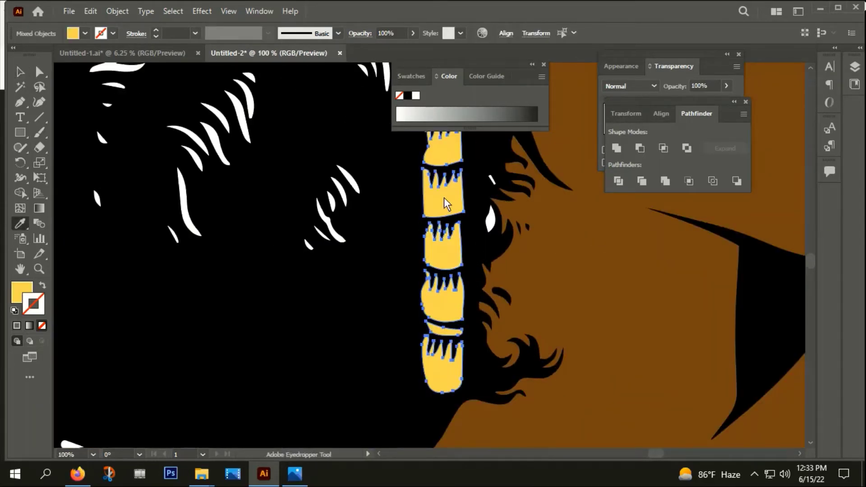
pyautogui.click(20, 73)
pyautogui.rightClick(449, 251)
pyautogui.click(479, 347)
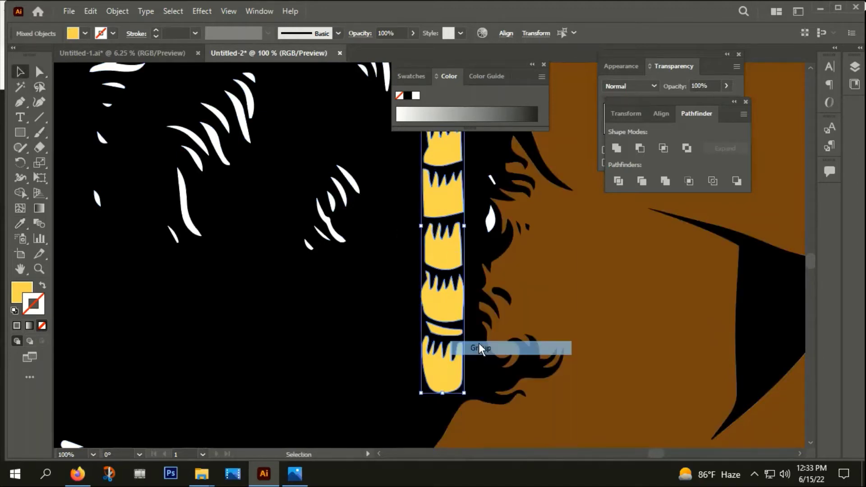
pyautogui.hotkey('ctrl', '-')
pyautogui.hotkey('ctrl', '-')
pyautogui.hotkey('ctrl', '-')
pyautogui.hotkey('ctrl', '-')
pyautogui.hotkey('ctrl', '-')
pyautogui.click(661, 302)
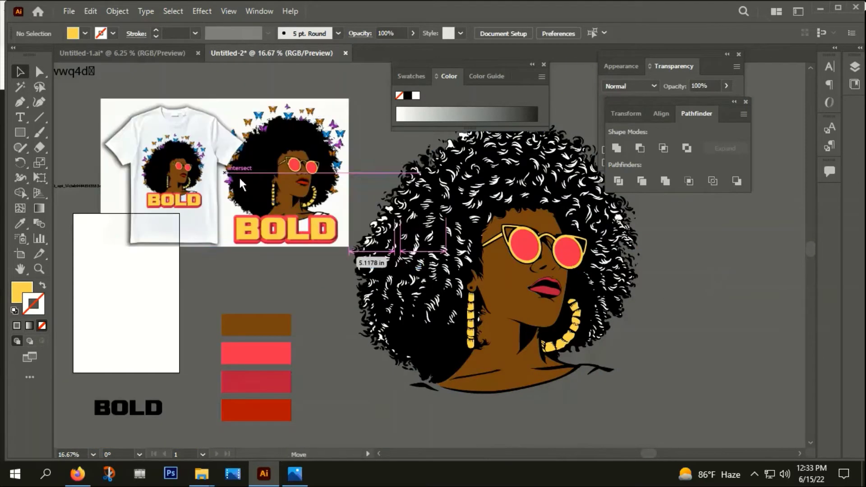
# Select all white hair highlight strands of the coloured portrait with the Magic Wand and group them
pyautogui.click(240, 180)
pyautogui.click(20, 86)
pyautogui.scroll(2, 426, 281)
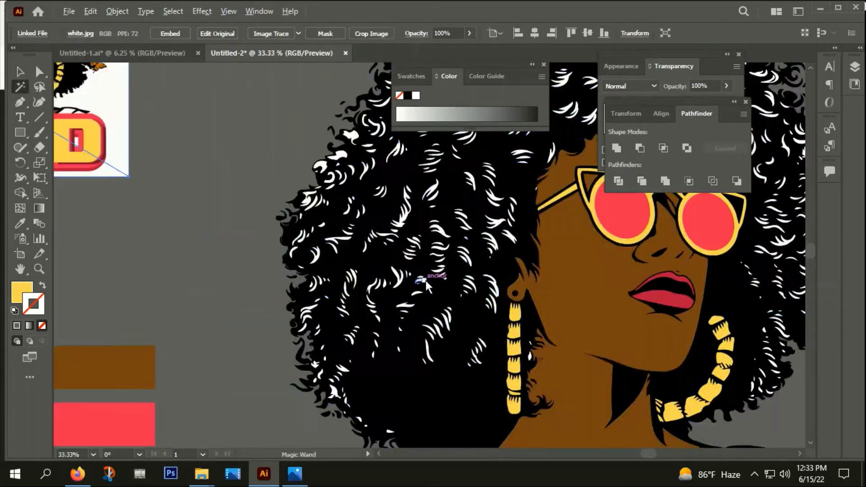
pyautogui.click(403, 214)
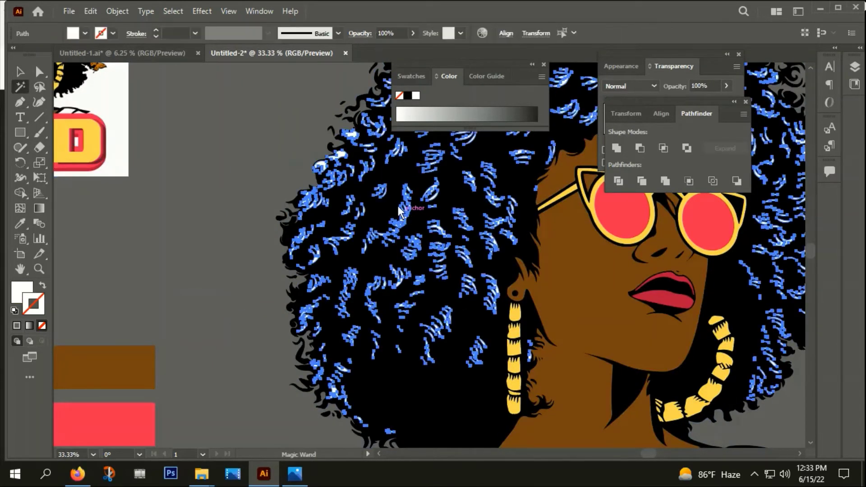
pyautogui.press('v')
pyautogui.scroll(-4, 366, 263)
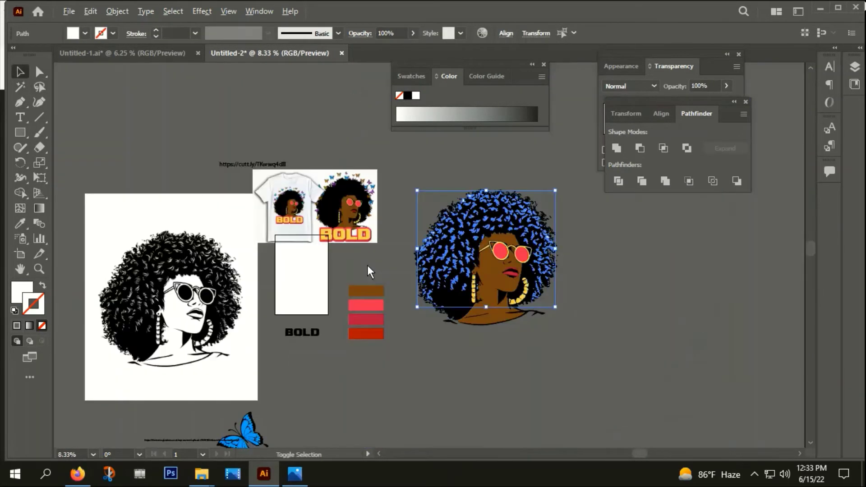
pyautogui.rightClick(447, 250)
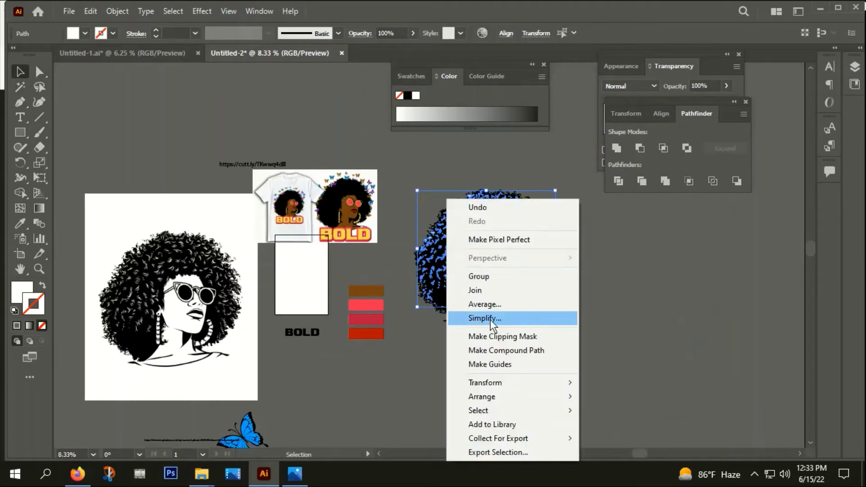
pyautogui.click(481, 276)
# Fill the grouped hair highlights with the black sampled from the solid area of the hair
pyautogui.hotkey('ctrl', '+')
pyautogui.hotkey('ctrl', '+')
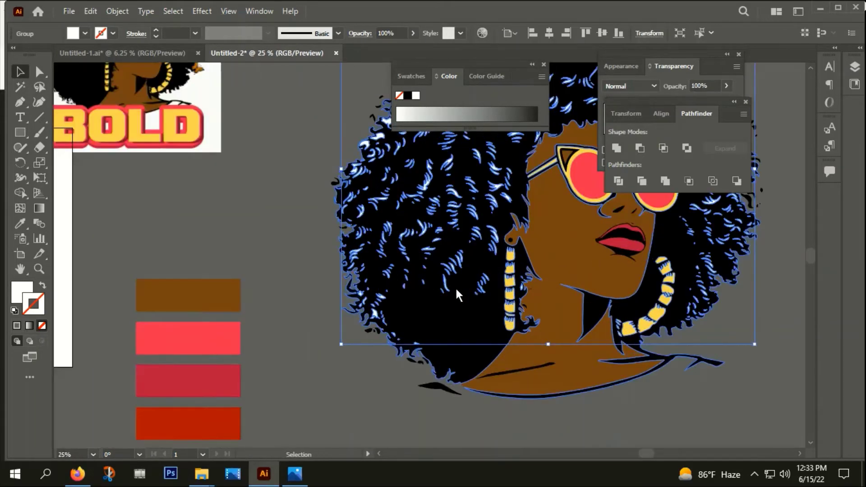
pyautogui.press('i')
pyautogui.click(455, 294)
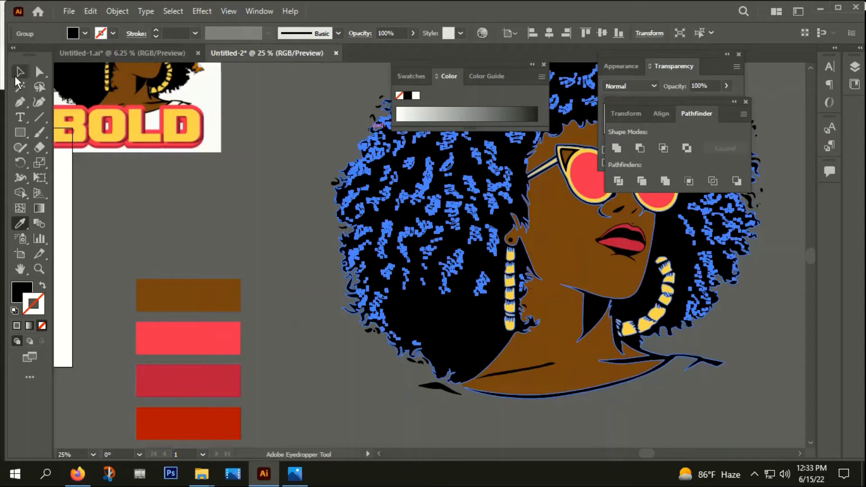
pyautogui.click(20, 71)
pyautogui.click(300, 187)
# Select every part of the coloured portrait and group them into a single object
pyautogui.scroll(-2, 307, 190)
pyautogui.scroll(-1, 314, 192)
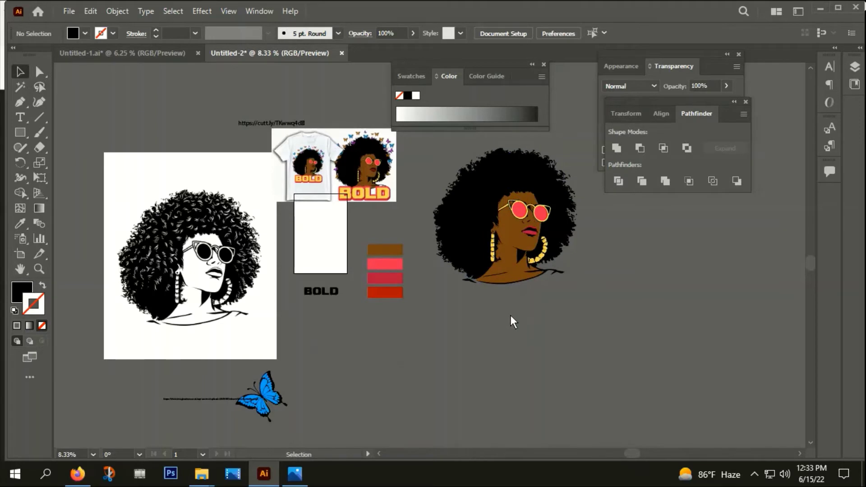
pyautogui.moveTo(507, 326); pyautogui.dragTo(528, 333)
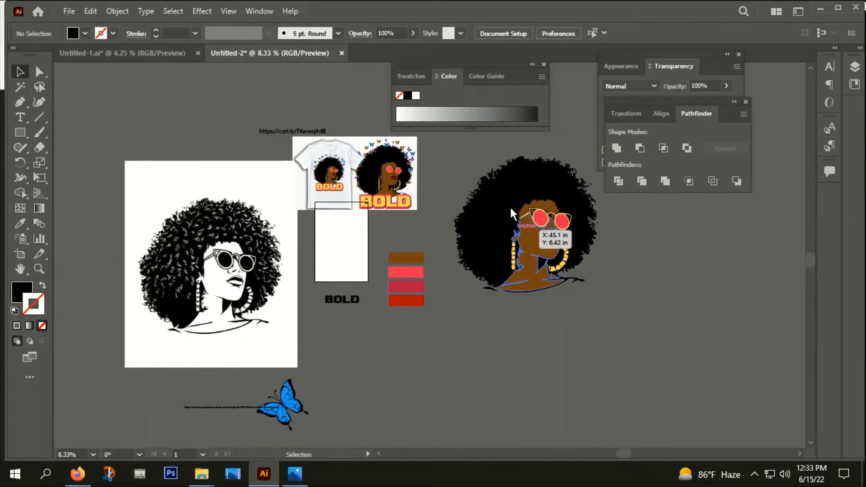
pyautogui.moveTo(601, 333); pyautogui.dragTo(565, 215)
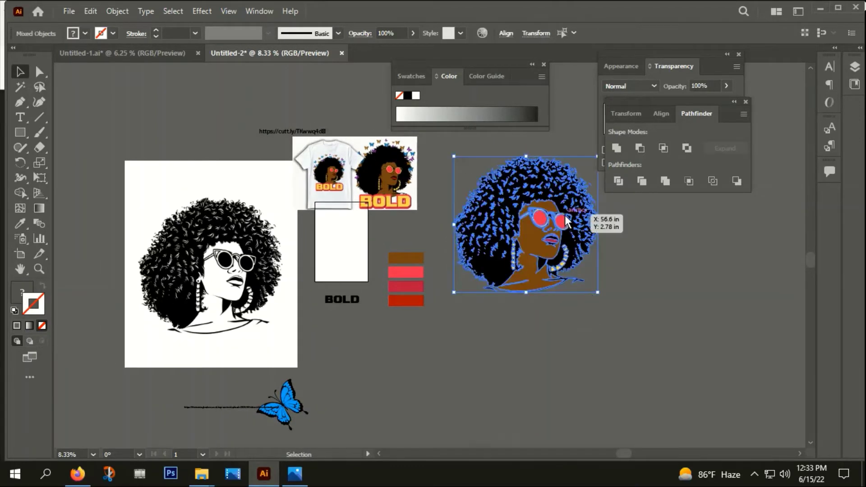
pyautogui.rightClick(565, 215)
pyautogui.click(600, 308)
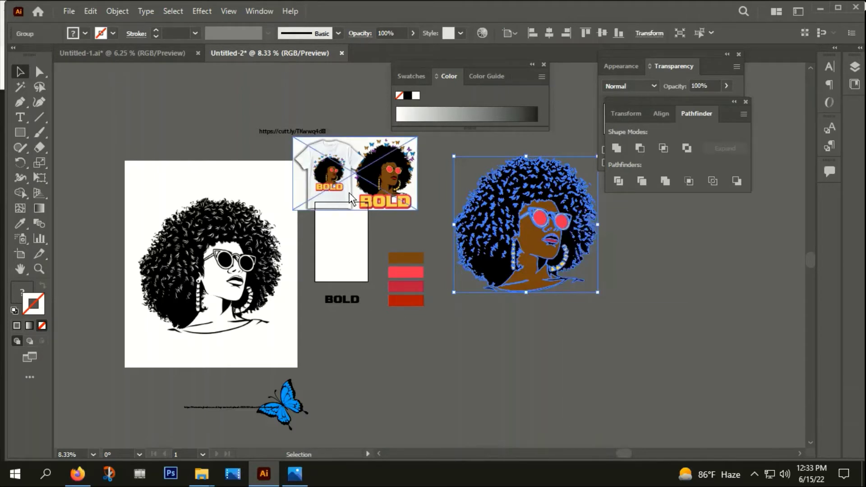
# Move the reference image off the artboard and place the grouped portrait there, scaled down to fit within the artboard's width
pyautogui.moveTo(353, 194); pyautogui.dragTo(354, 158)
pyautogui.moveTo(388, 244); pyautogui.dragTo(428, 239)
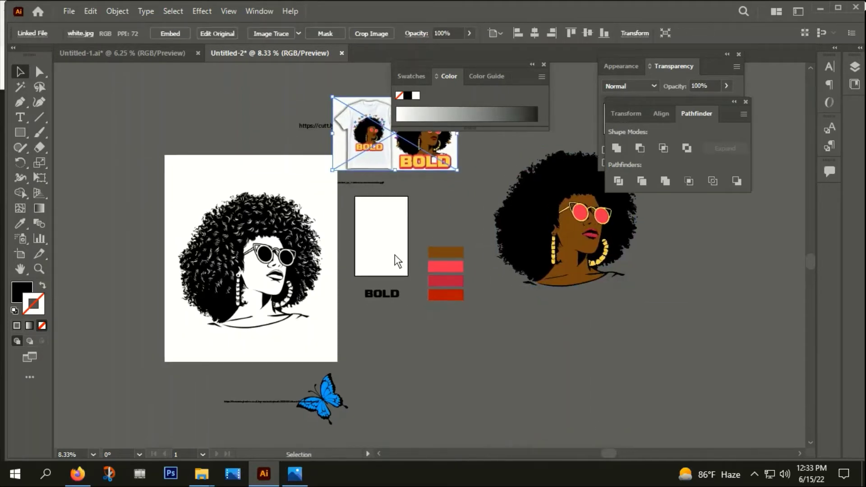
pyautogui.moveTo(504, 229); pyautogui.dragTo(374, 243)
pyautogui.scroll(3, 373, 241)
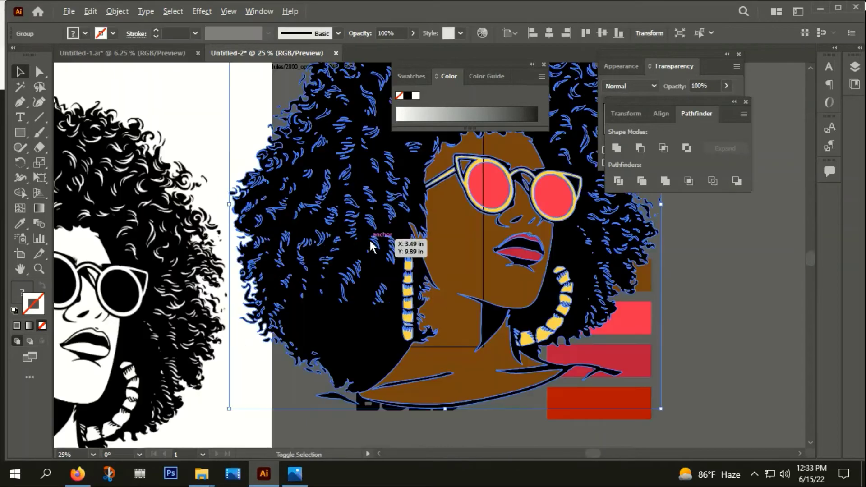
pyautogui.moveTo(230, 409); pyautogui.dragTo(363, 282)
pyautogui.moveTo(428, 255)
pyautogui.mouseDown()
pyautogui.moveTo(428, 243)
pyautogui.moveTo(413, 249)
pyautogui.mouseUp()
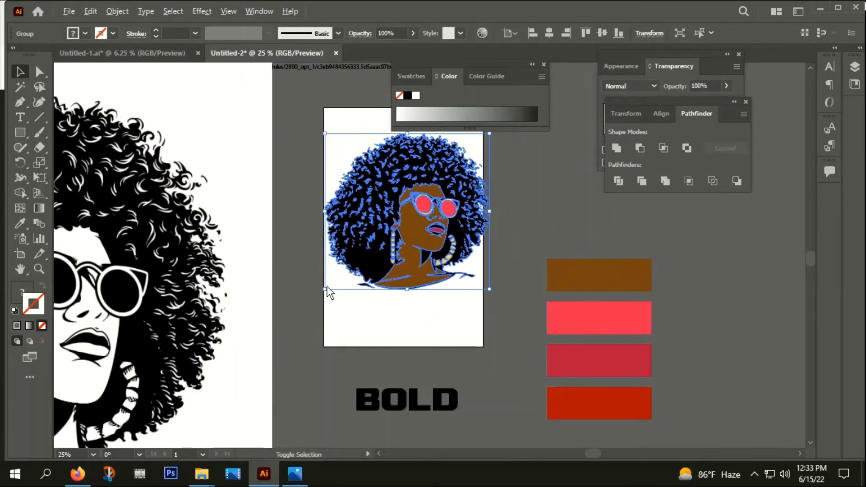
pyautogui.moveTo(326, 291); pyautogui.dragTo(339, 268)
pyautogui.click(446, 284)
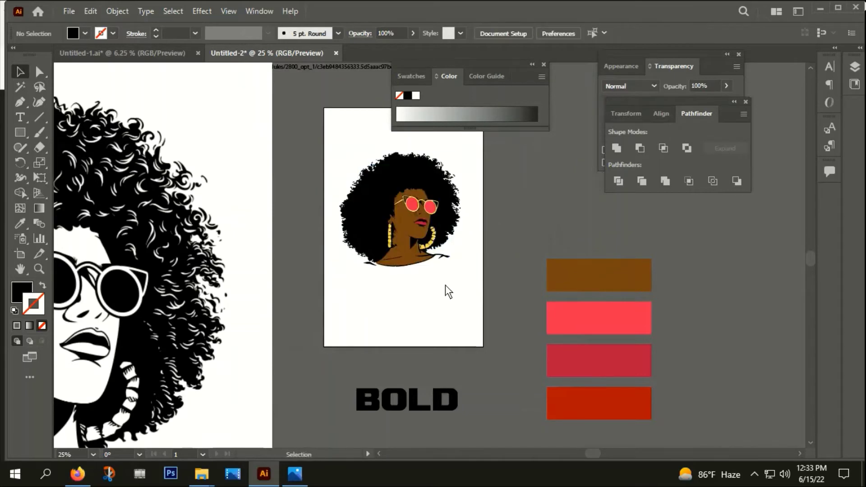
# Place the BOLD text directly beneath the portrait on the artboard and convert it to outlines
pyautogui.scroll(-1, 447, 286)
pyautogui.moveTo(443, 356); pyautogui.dragTo(442, 280)
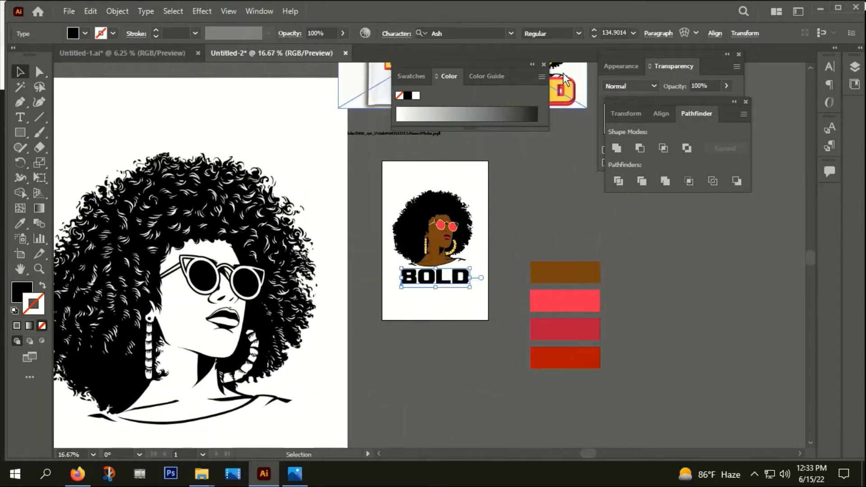
pyautogui.click(543, 64)
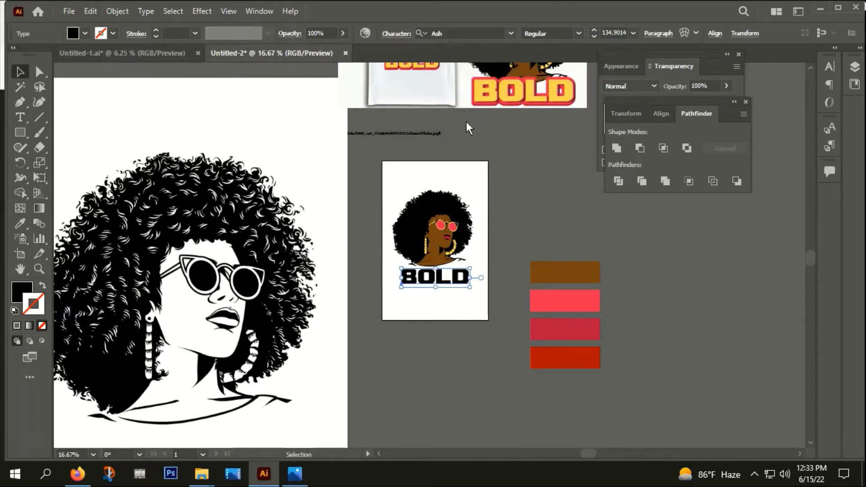
pyautogui.rightClick(449, 280)
pyautogui.click(512, 288)
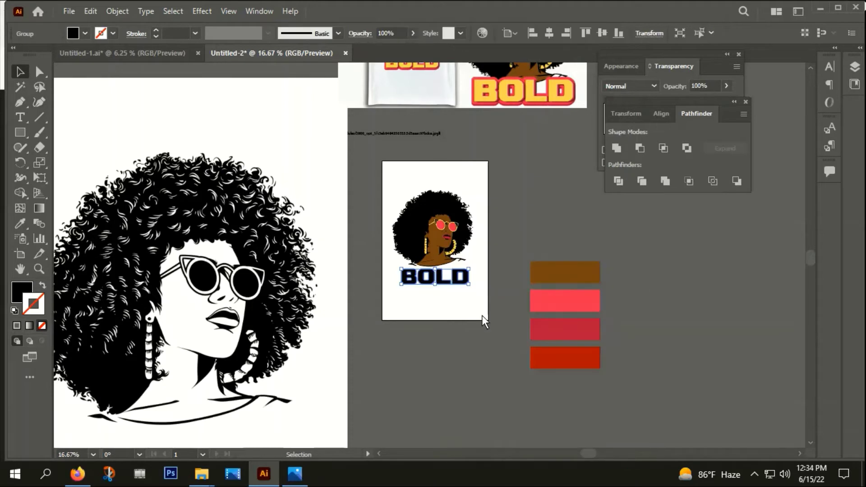
pyautogui.click(482, 316)
# Fill the outlined BOLD lettering with the golden yellow sampled from the straight earring
pyautogui.scroll(1, 461, 307)
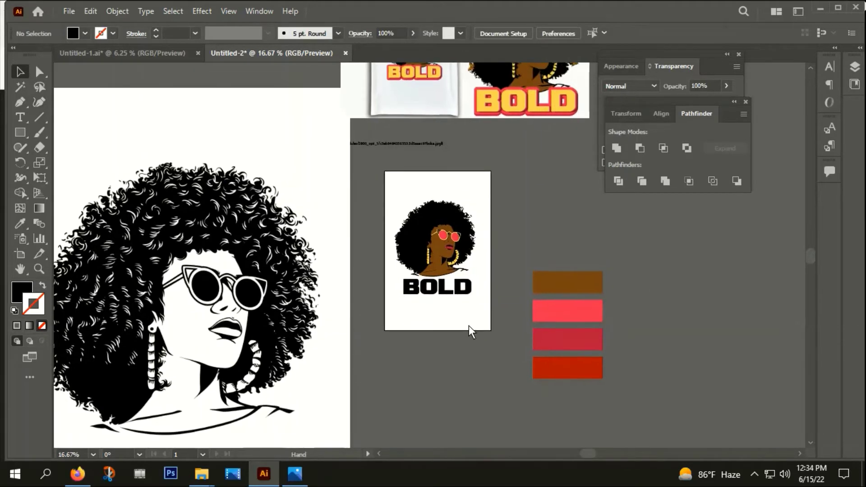
pyautogui.click(447, 294)
pyautogui.press('i')
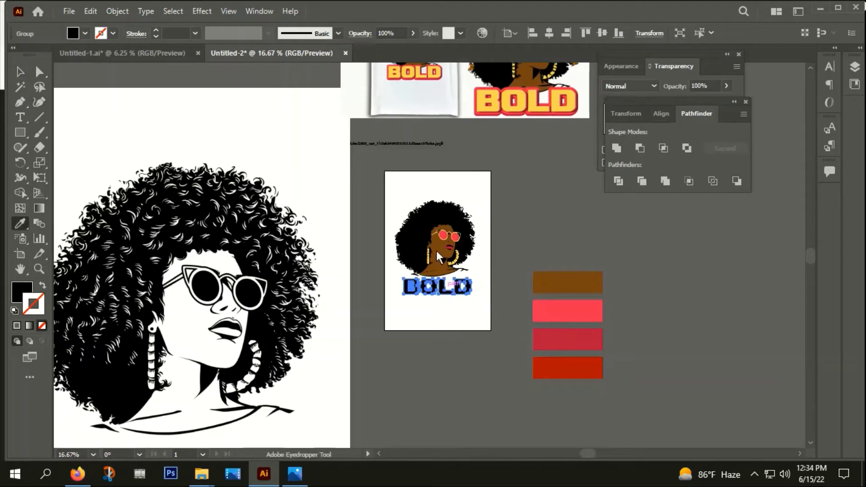
pyautogui.hotkey('ctrl', '=')
pyautogui.hotkey('ctrl', '=')
pyautogui.hotkey('ctrl', '=')
pyautogui.hotkey('ctrl', '=')
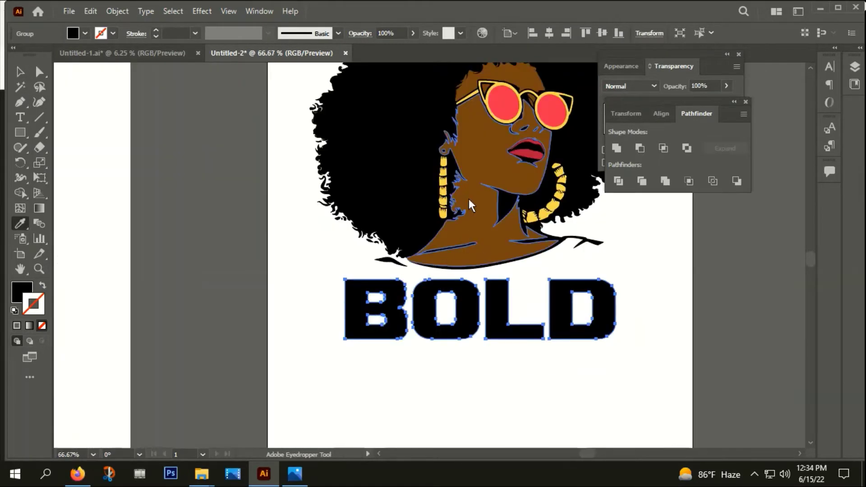
pyautogui.click(445, 193)
pyautogui.click(28, 75)
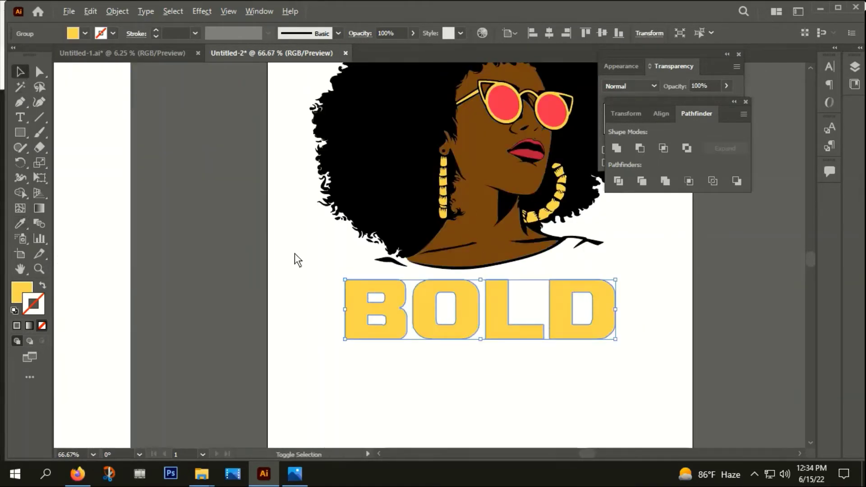
# Offset the paths of the BOLD lettering by 0.2083 in with round joins
pyautogui.hotkey('ctrl', '-')
pyautogui.hotkey('ctrl', '-')
pyautogui.hotkey('ctrl', '-')
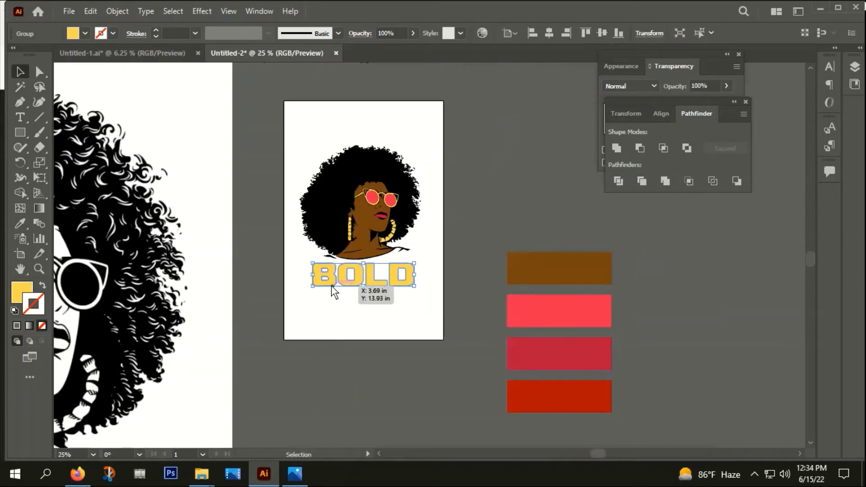
pyautogui.click(116, 11)
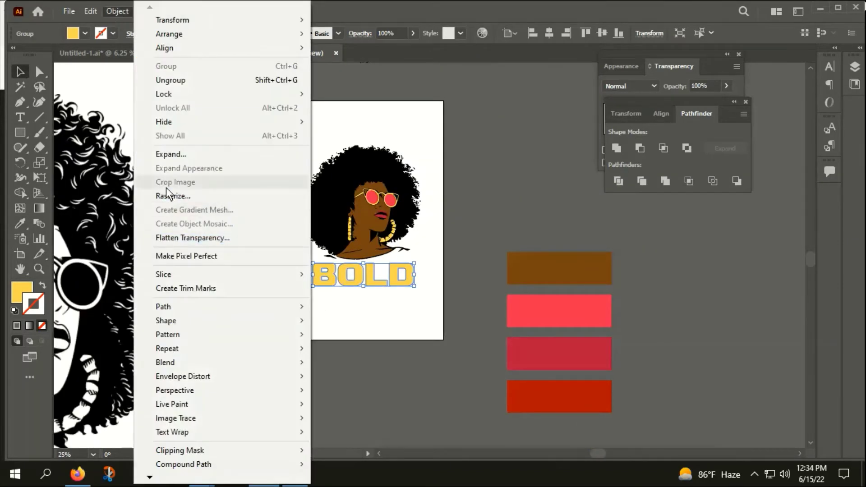
pyautogui.moveTo(161, 308)
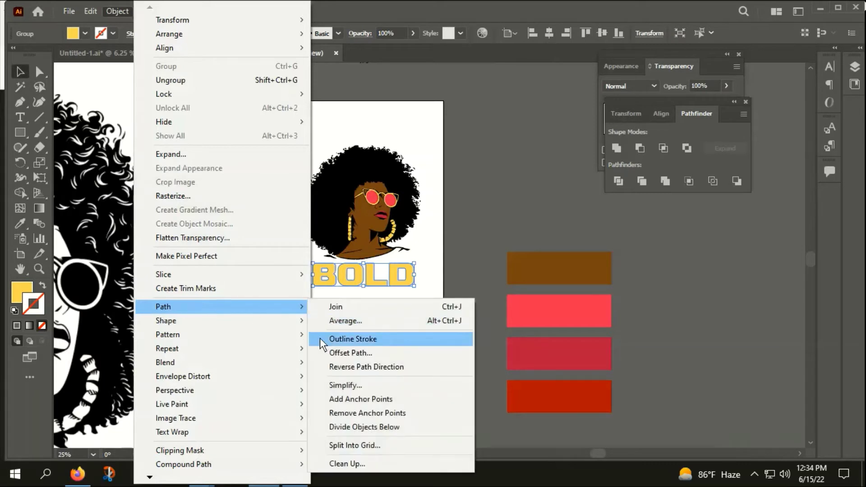
pyautogui.click(343, 353)
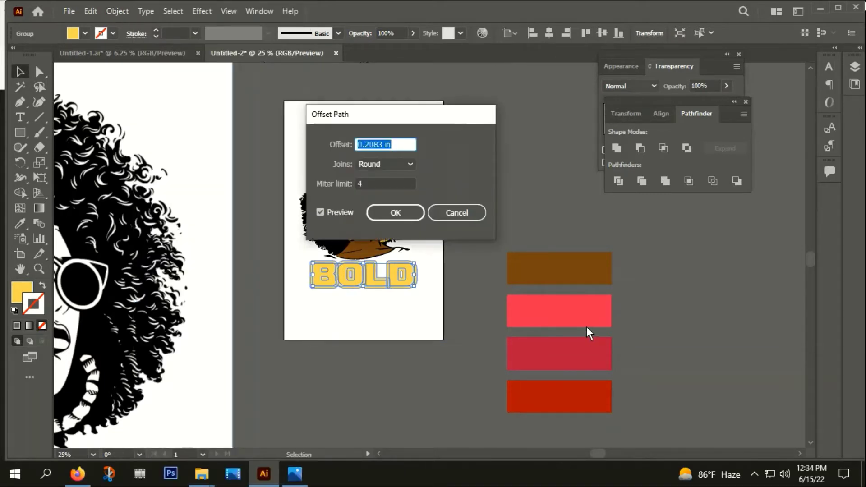
pyautogui.write('15')
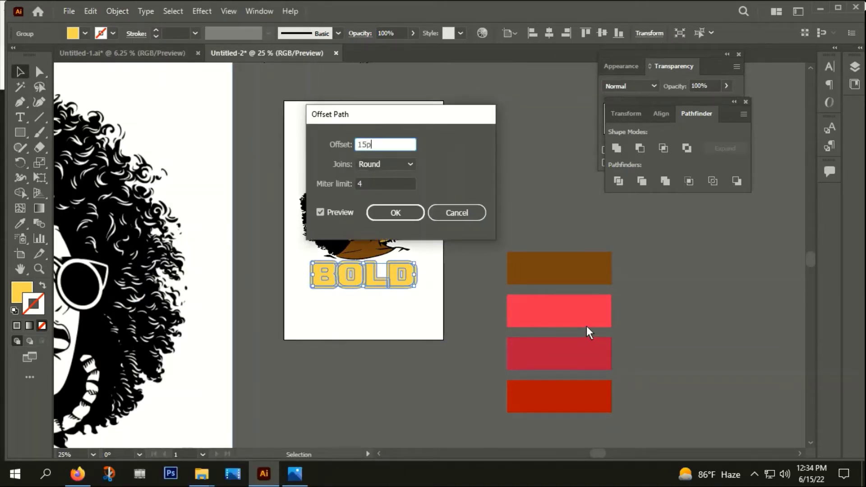
pyautogui.click(409, 207)
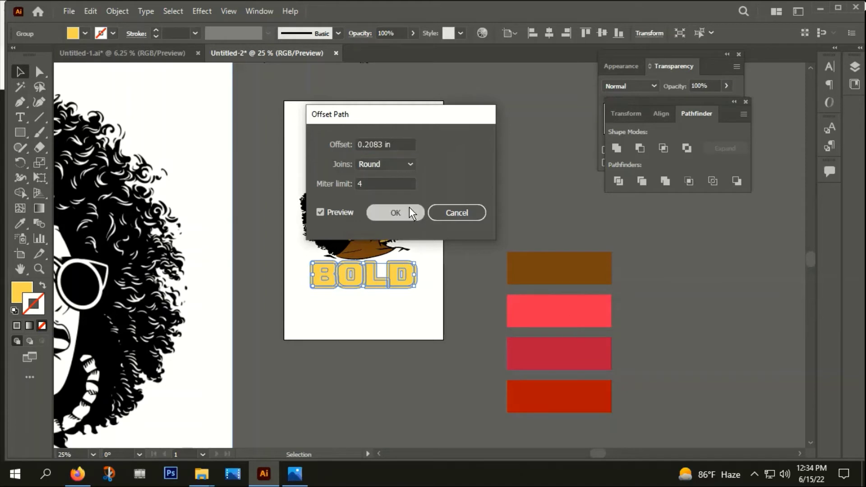
# Unite the offset BOLD shapes into one outline and fill it with the coral red sampled from the second palette swatch
pyautogui.click(616, 149)
pyautogui.press('a')
pyautogui.press('v')
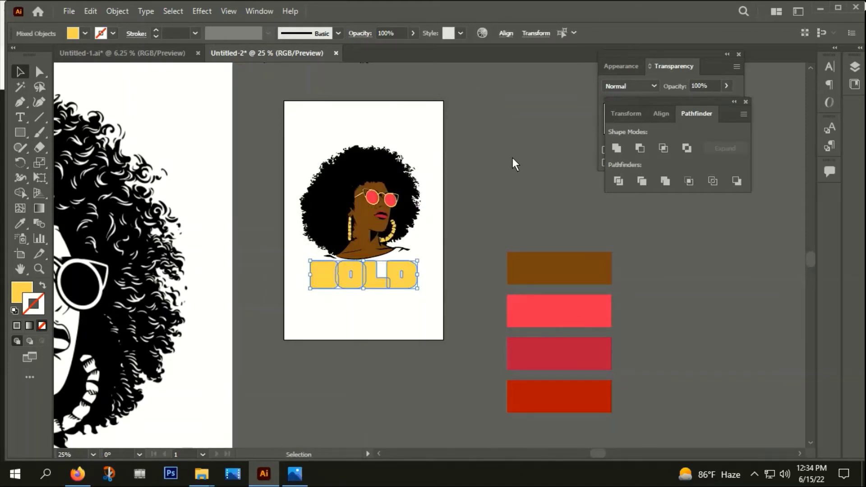
pyautogui.click(617, 148)
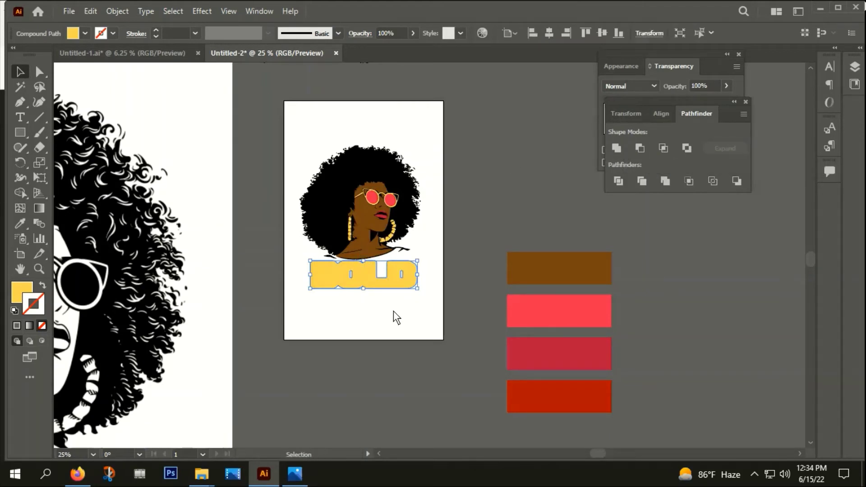
pyautogui.press('i')
pyautogui.click(560, 313)
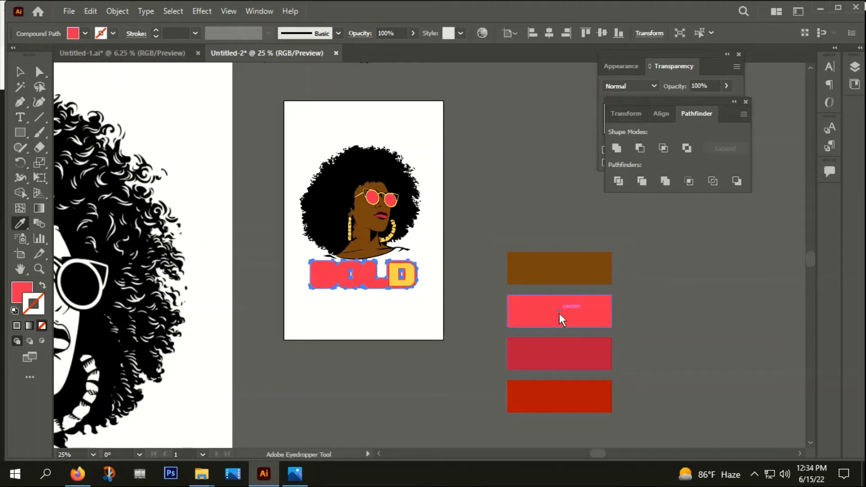
pyautogui.click(29, 74)
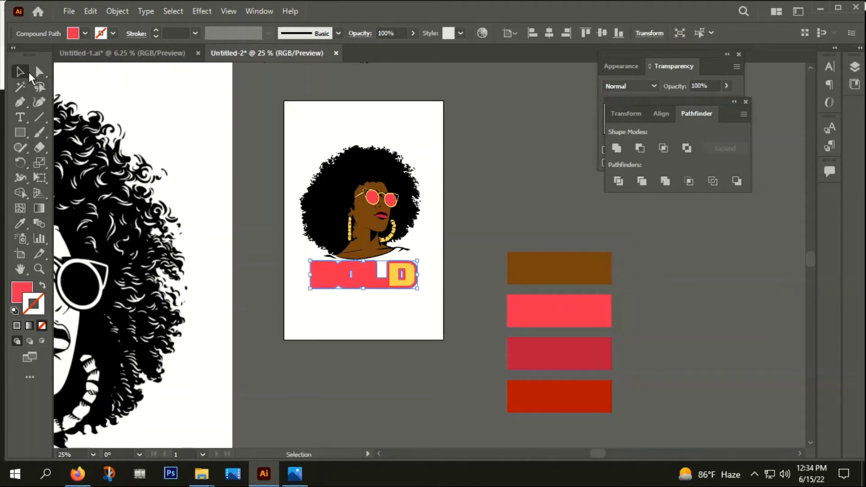
# Place the united coral outline behind the yellow BOLD lettering
pyautogui.hotkey('ctrl', 'z')
pyautogui.hotkey('ctrl', 'shift', 'a')
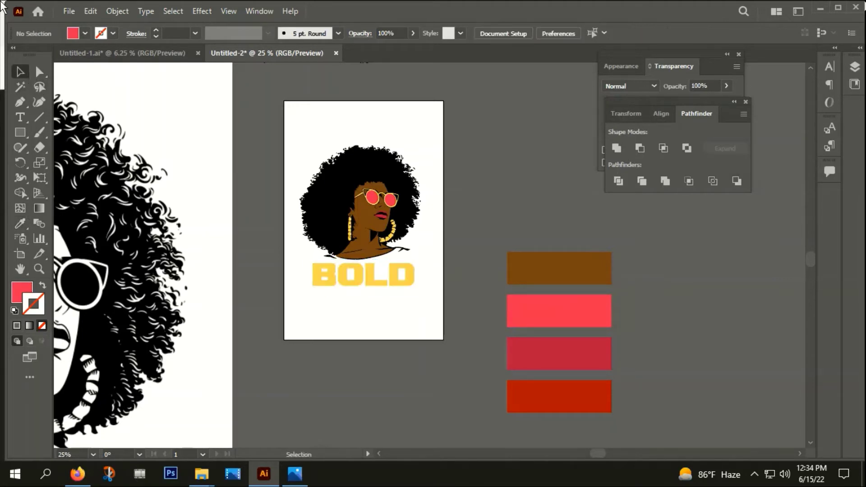
pyautogui.moveTo(354, 284); pyautogui.dragTo(354, 281)
pyautogui.click(356, 337)
pyautogui.scroll(3, 312, 300)
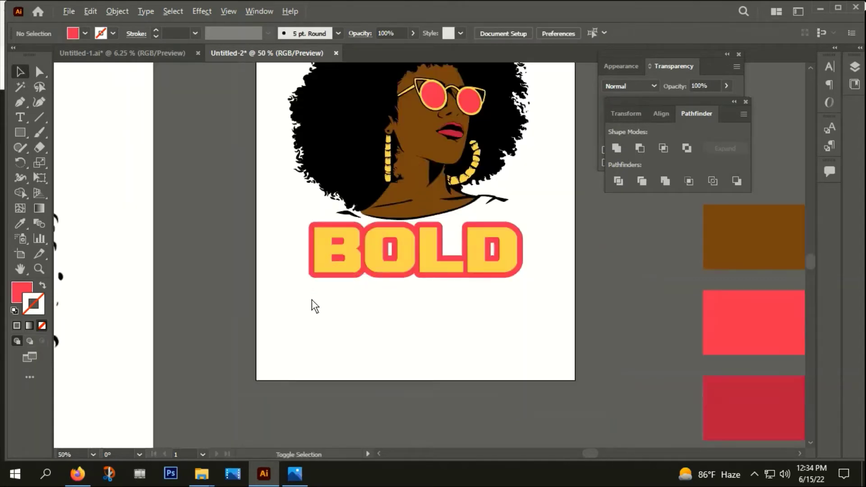
pyautogui.click(355, 270)
pyautogui.click(364, 285)
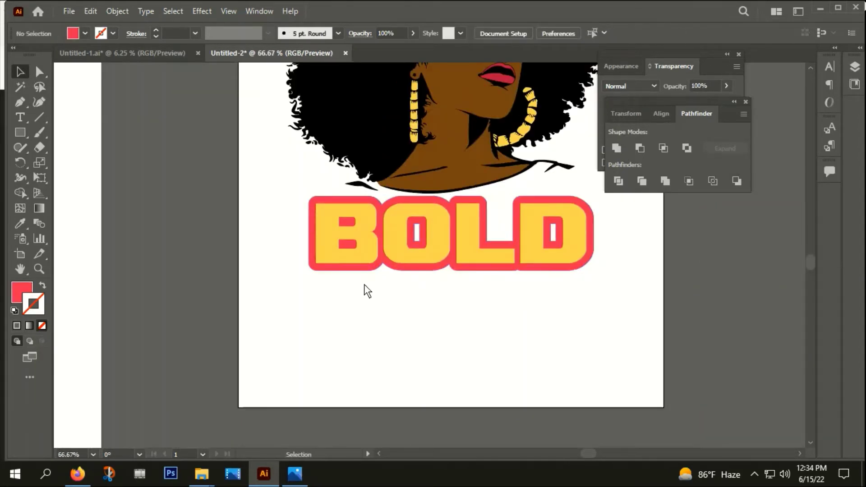
pyautogui.scroll(1, 363, 274)
pyautogui.scroll(-1, 360, 251)
# Duplicate the coral BOLD outline behind the original and nudge the copy a short distance straight down
pyautogui.click(337, 255)
pyautogui.scroll(-1, 417, 298)
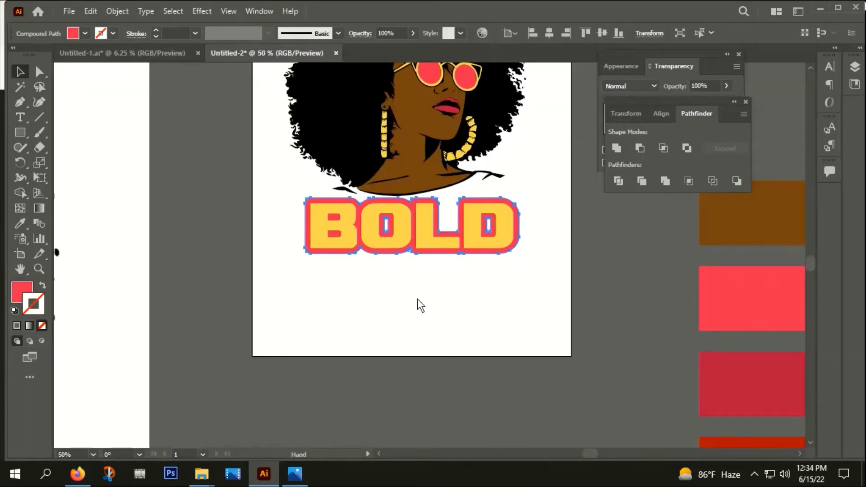
pyautogui.scroll(2, 316, 271)
pyautogui.press('a')
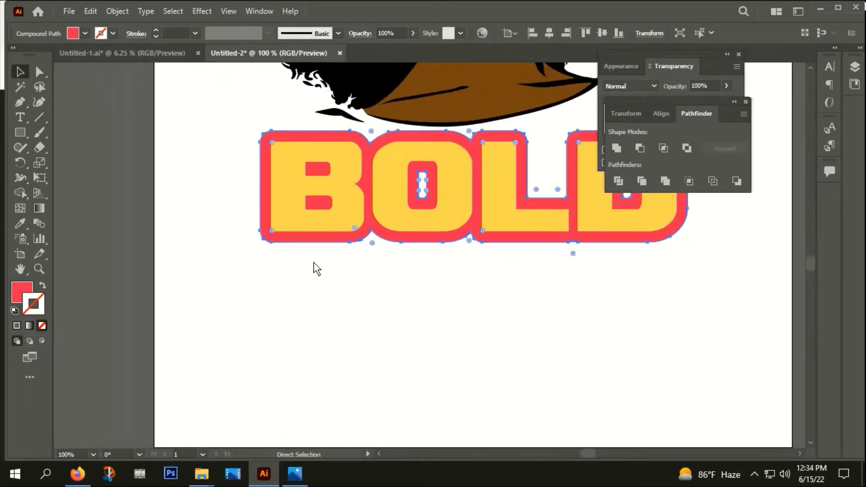
pyautogui.press('v')
pyautogui.click(323, 266)
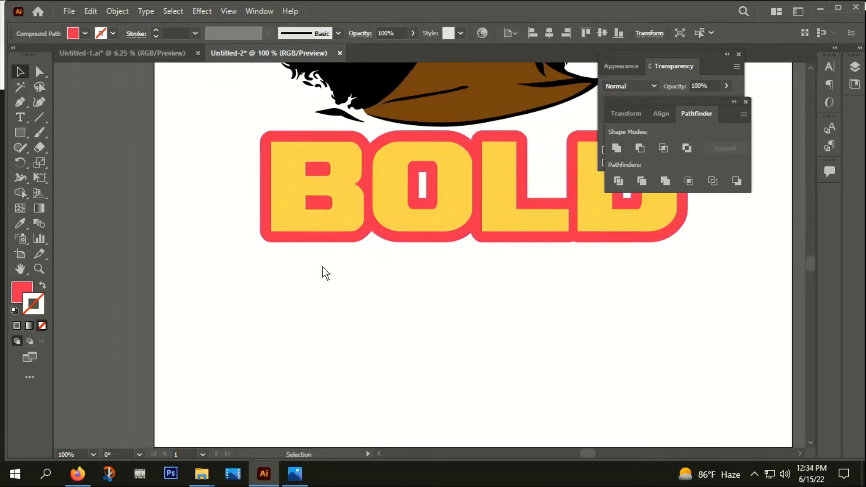
pyautogui.click(323, 238)
pyautogui.press('a')
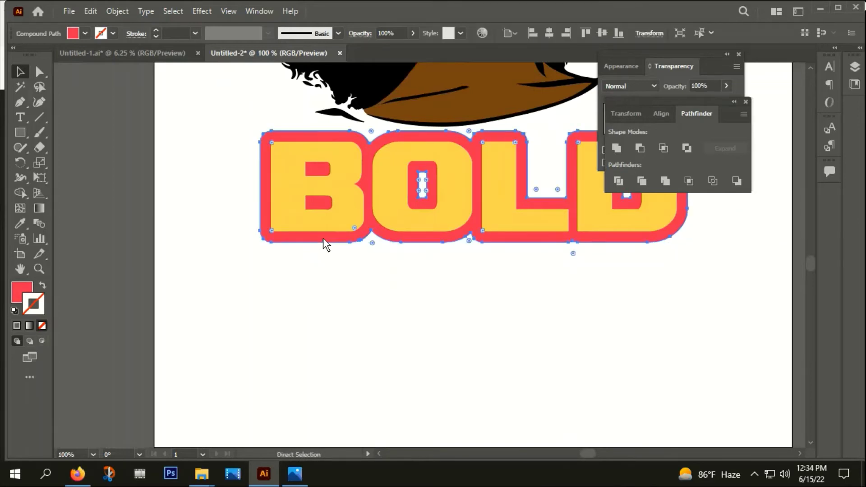
pyautogui.press('v')
pyautogui.press('Down')
pyautogui.press('Down')
pyautogui.press('Down')
pyautogui.press('Down')
pyautogui.press('Down')
pyautogui.press('Down')
pyautogui.press('Down')
pyautogui.press('Down')
pyautogui.press('Down')
pyautogui.press('Down')
pyautogui.press('Down')
pyautogui.press('Down')
pyautogui.press('Down')
pyautogui.press('Down')
pyautogui.press('Down')
pyautogui.press('Down')
pyautogui.press('Down')
pyautogui.press('Down')
pyautogui.press('Down')
pyautogui.press('Down')
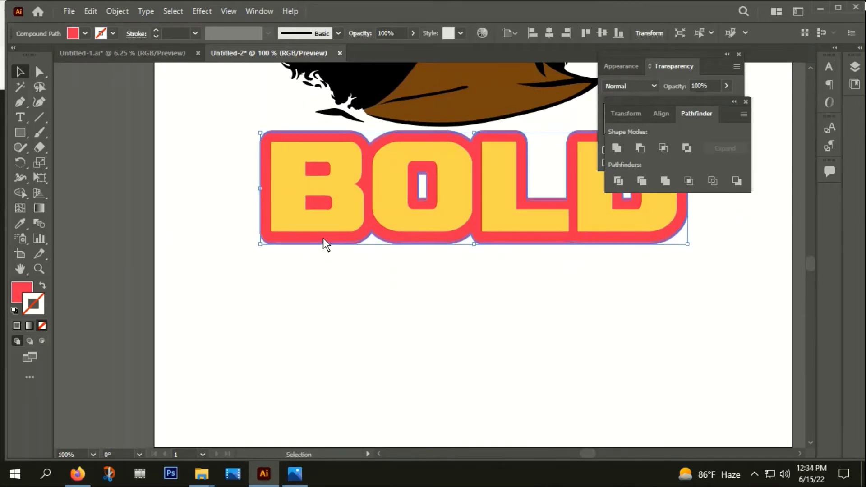
# Fill the lowered copy of the BOLD outline with the crimson sampled from the third palette swatch
pyautogui.scroll(-3, 323, 238)
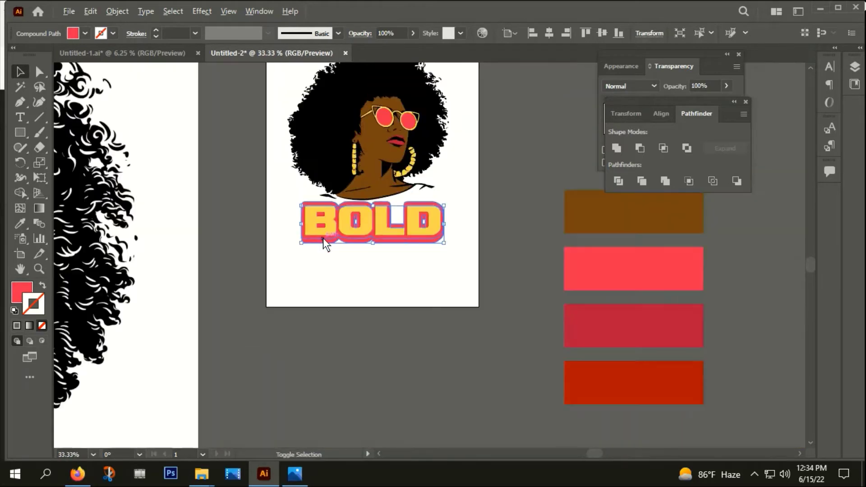
pyautogui.press('i')
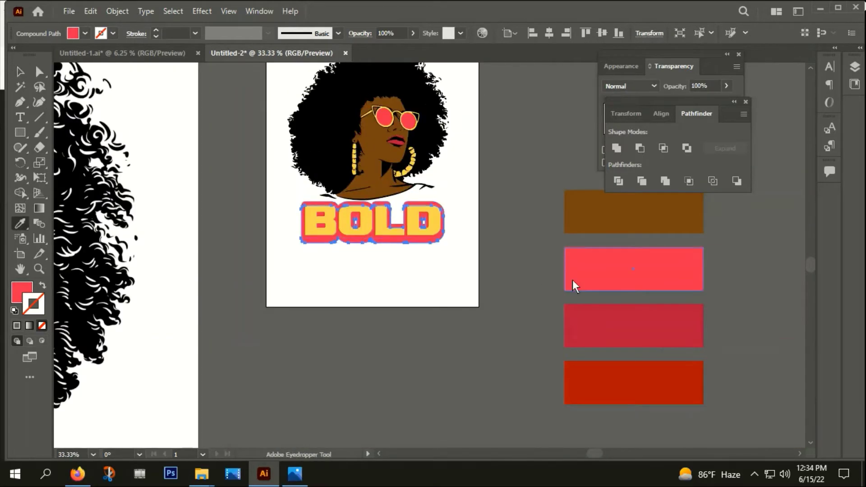
pyautogui.click(598, 324)
pyautogui.press('v')
pyautogui.click(352, 288)
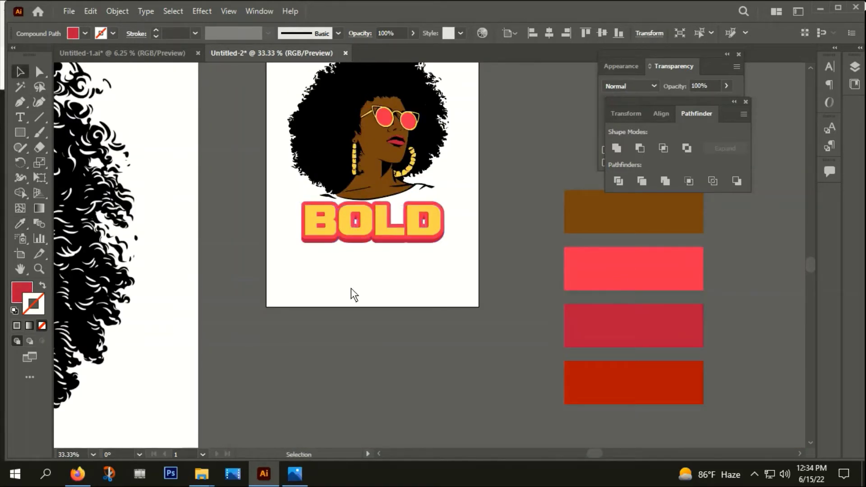
# Duplicate the coral outline in front and give the copy no fill and a 1 pt off-white stroke (F9F7F8)
pyautogui.scroll(1, 314, 248)
pyautogui.scroll(4, 314, 248)
pyautogui.click(314, 203)
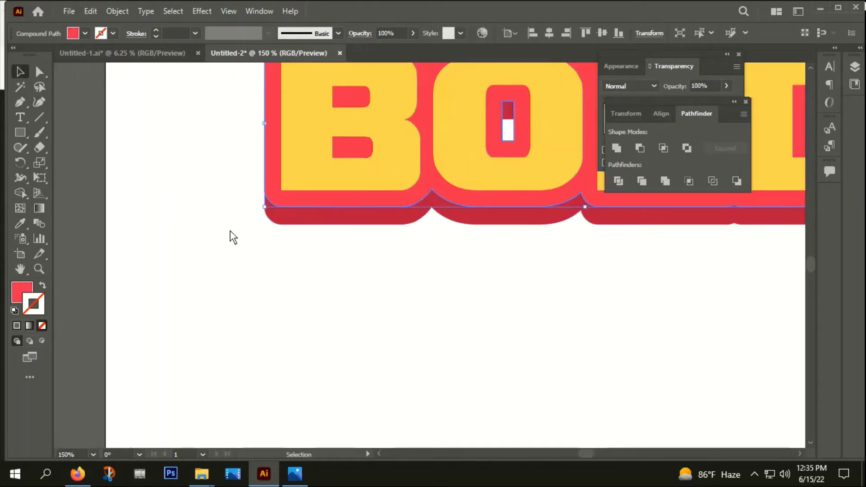
pyautogui.doubleClick(39, 314)
pyautogui.click(537, 84)
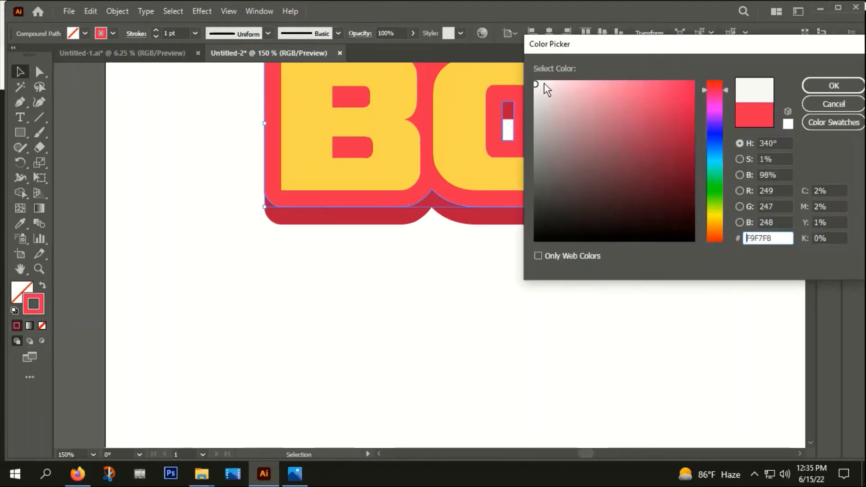
pyautogui.click(834, 87)
pyautogui.click(348, 271)
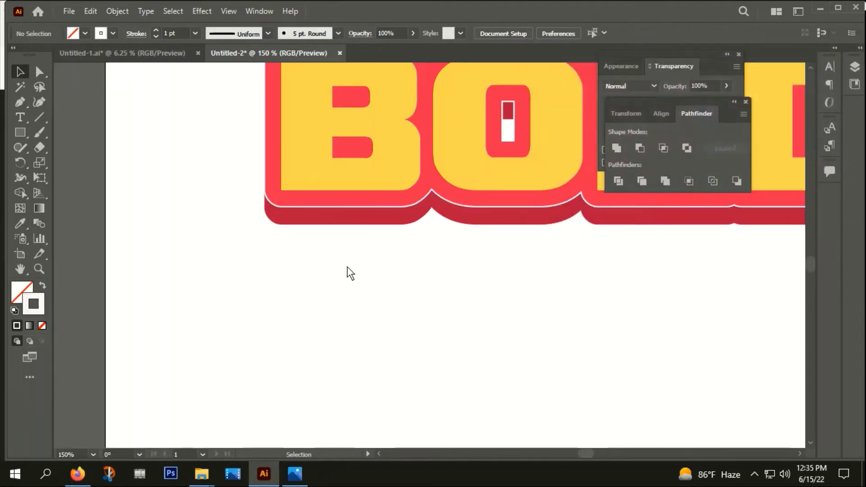
# Select the crimson and coral outline shapes together and set the blend spacing to Specified Steps with 100 steps
pyautogui.click(373, 220)
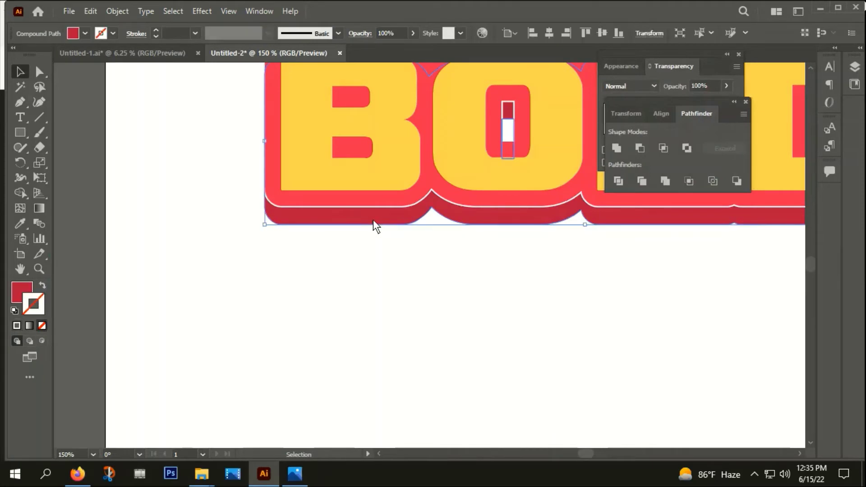
pyautogui.scroll(2, 373, 220)
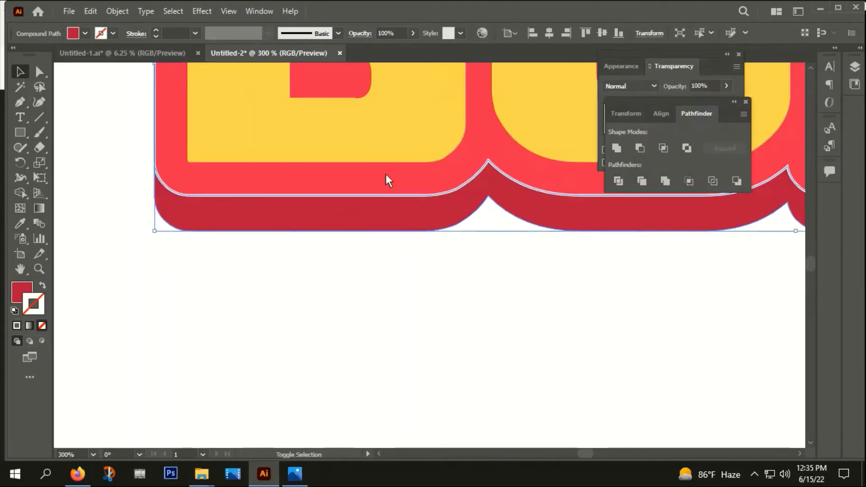
pyautogui.keyDown('shift'); pyautogui.click(372, 177); pyautogui.keyUp('shift')
pyautogui.hotkey('ctrl', '1')
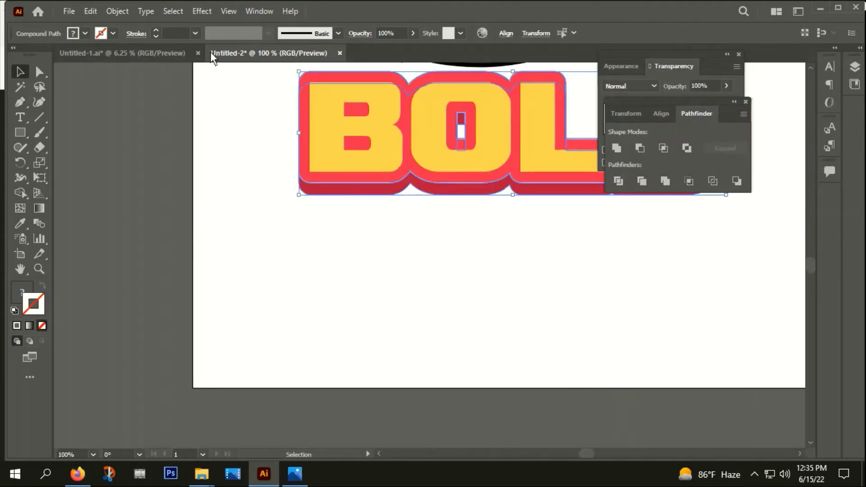
pyautogui.click(120, 14)
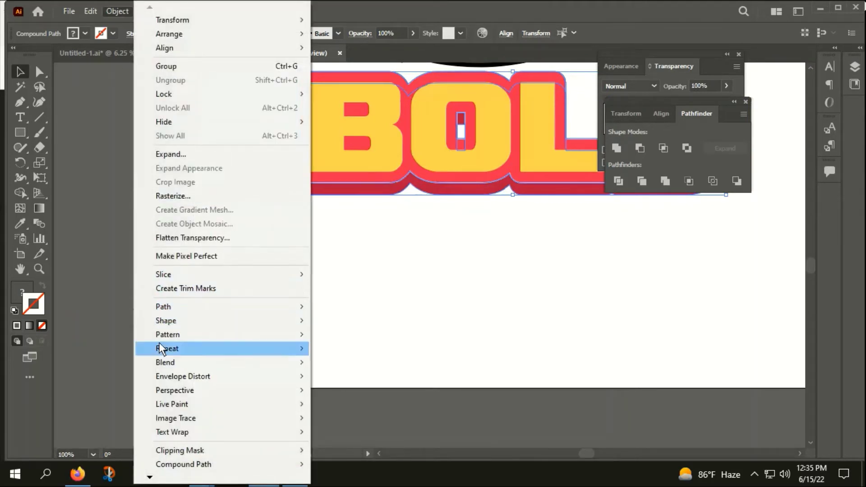
pyautogui.moveTo(169, 362)
pyautogui.click(365, 394)
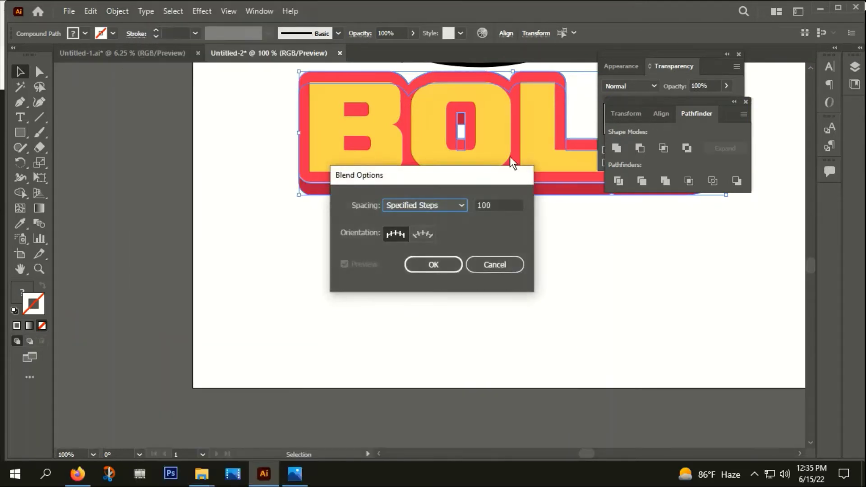
pyautogui.click(434, 207)
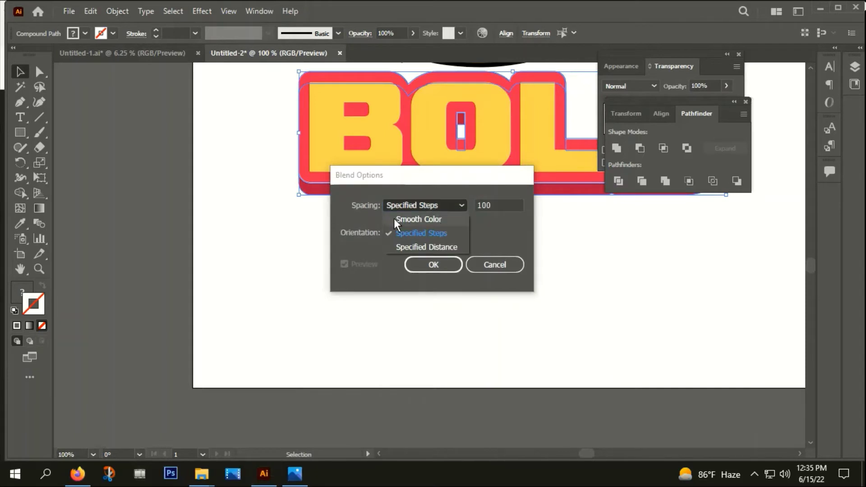
pyautogui.click(424, 234)
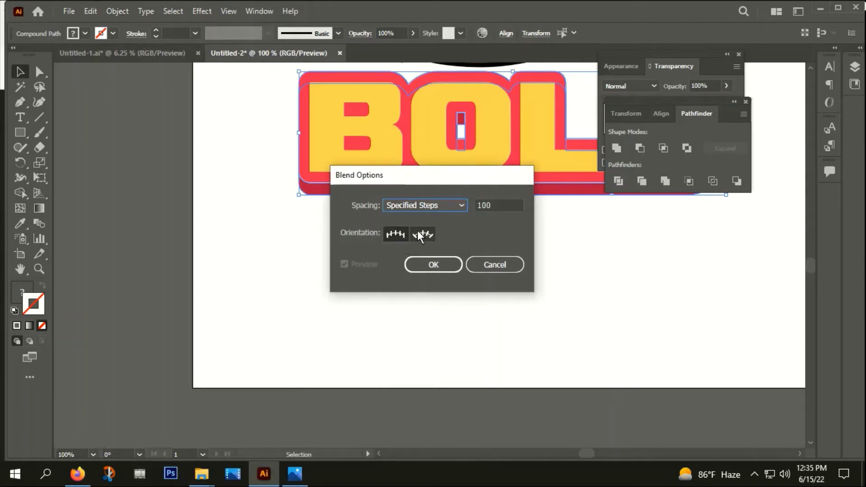
pyautogui.click(431, 266)
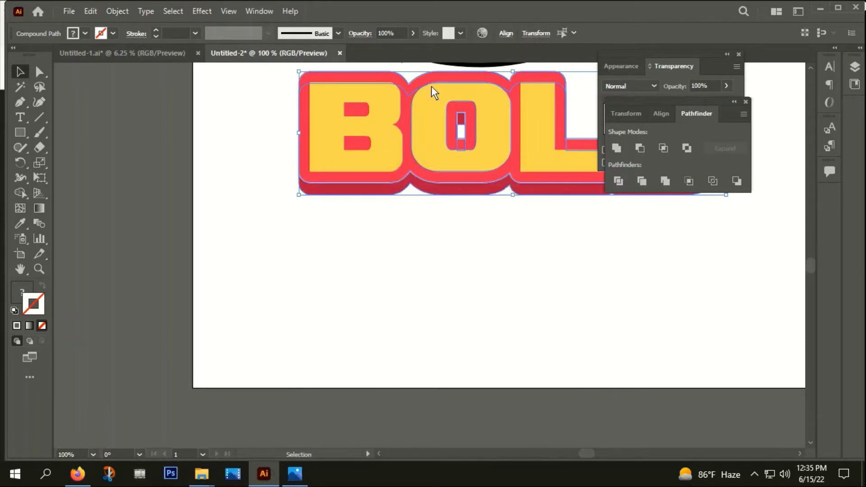
# Make a blend between the coral and crimson outline shapes and close the Transparency panel
pyautogui.click(118, 11)
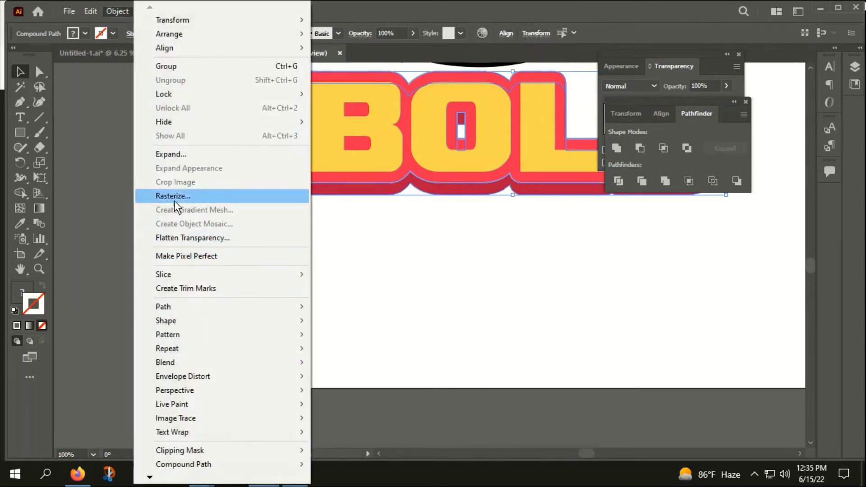
pyautogui.moveTo(166, 364)
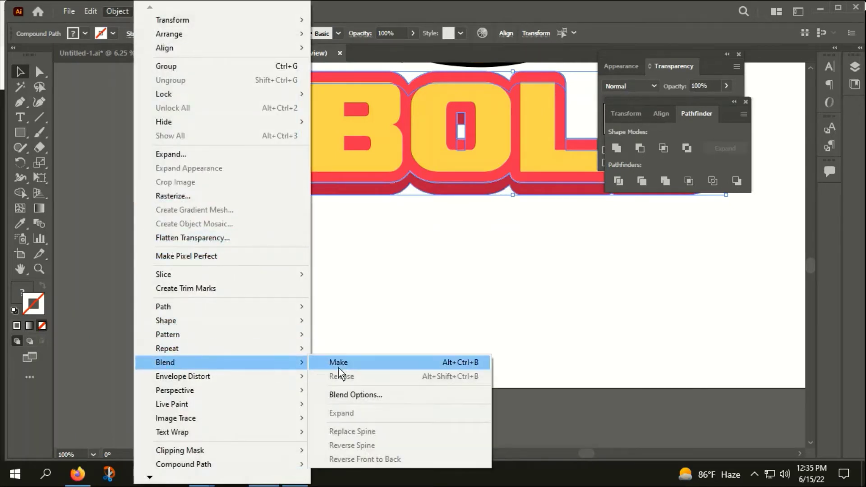
pyautogui.click(340, 363)
pyautogui.keyDown('alt'); pyautogui.scroll(4, 363, 193); pyautogui.keyUp('alt')
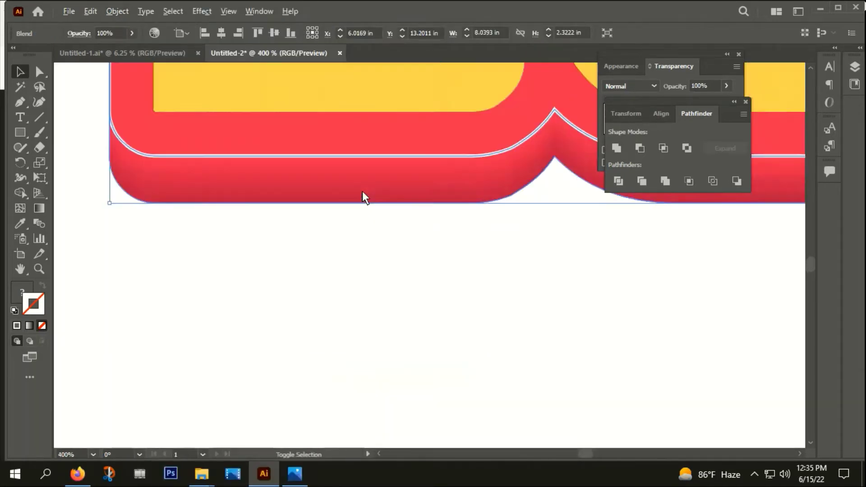
pyautogui.keyDown('alt'); pyautogui.scroll(-4, 358, 237); pyautogui.keyUp('alt')
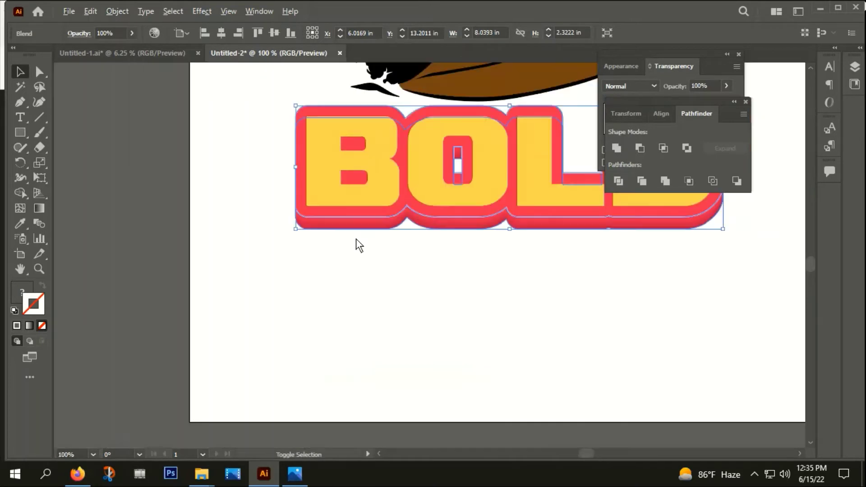
pyautogui.click(738, 55)
pyautogui.click(408, 287)
# Replace the off-white stroked outline's appearance with the solid coral red sampled from the second palette swatch
pyautogui.keyDown('alt'); pyautogui.scroll(2, 344, 217); pyautogui.keyUp('alt')
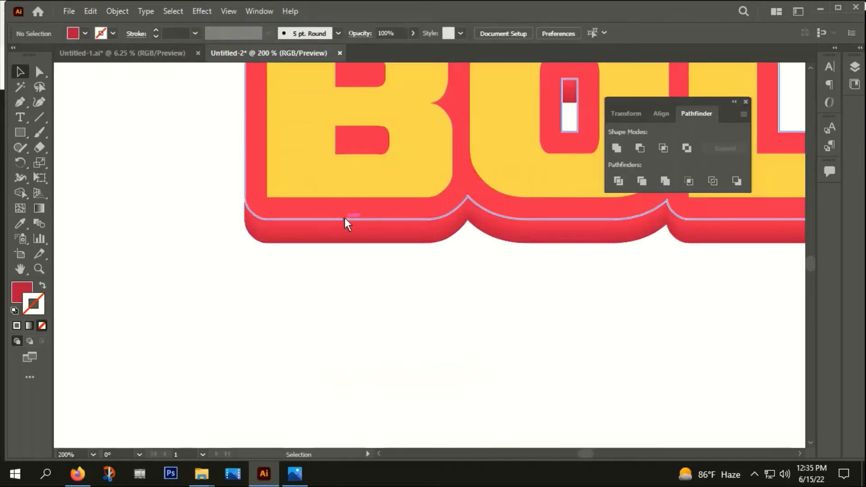
pyautogui.click(344, 220)
pyautogui.keyDown('alt'); pyautogui.scroll(-6, 346, 220); pyautogui.keyUp('alt')
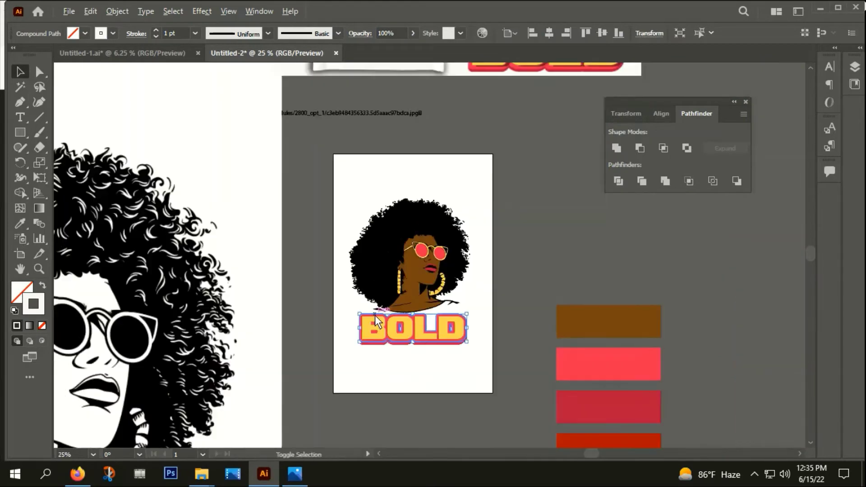
pyautogui.keyDown('alt'); pyautogui.scroll(-2, 499, 294); pyautogui.keyUp('alt')
pyautogui.keyDown('alt'); pyautogui.scroll(4, 419, 199); pyautogui.keyUp('alt')
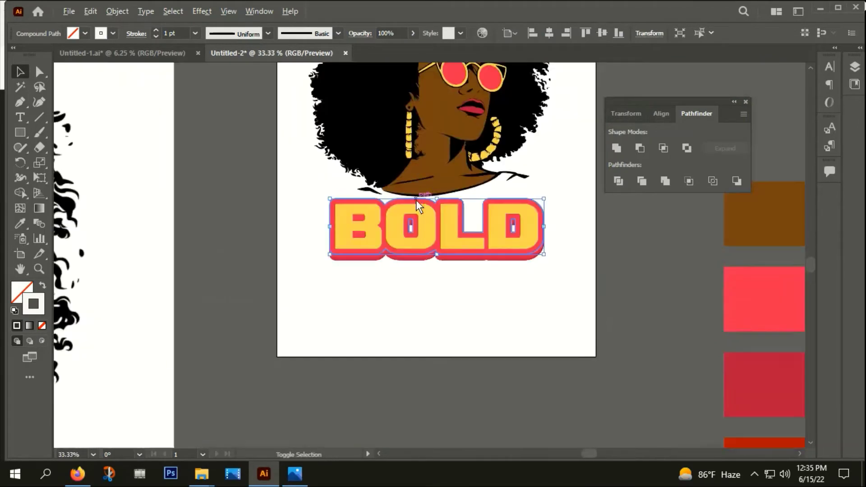
pyautogui.keyDown('alt'); pyautogui.scroll(-1, 417, 200); pyautogui.keyUp('alt')
pyautogui.keyDown('alt'); pyautogui.scroll(-3, 417, 200); pyautogui.keyUp('alt')
pyautogui.press('i')
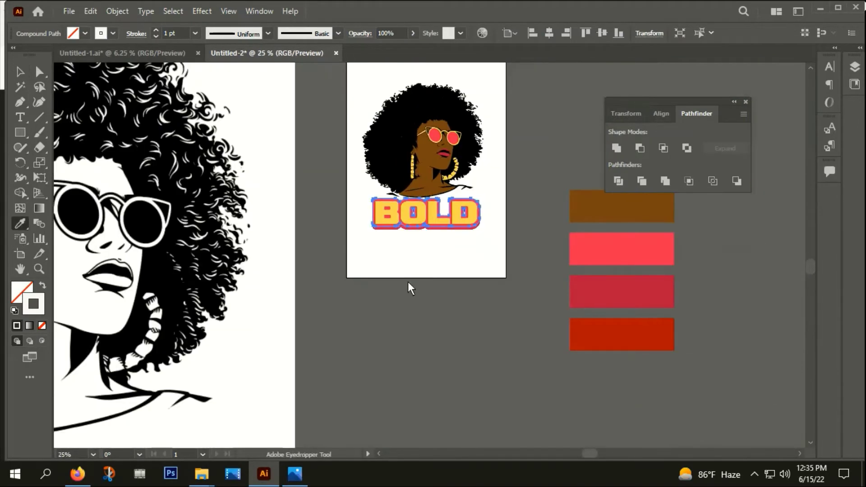
pyautogui.click(614, 249)
pyautogui.press('v')
pyautogui.click(362, 276)
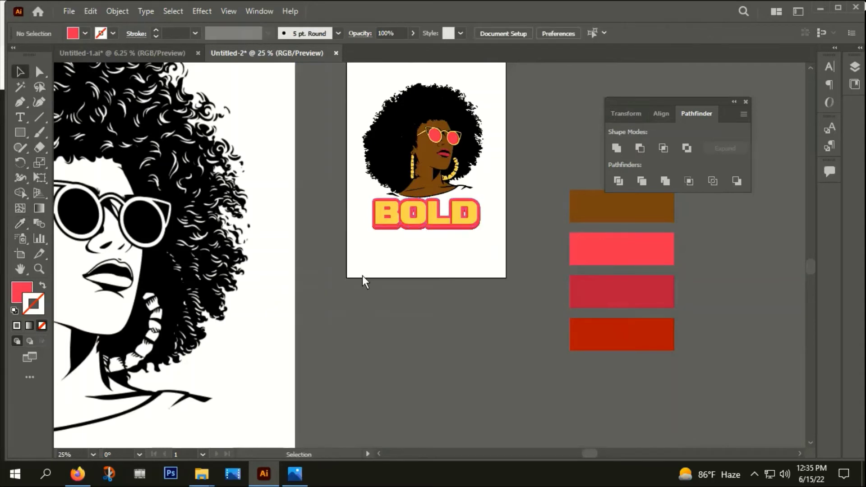
# Move the reference t-shirt mockup image down over the artboard's upper part to compare its lettering with the design
pyautogui.keyDown('alt'); pyautogui.scroll(3, 396, 239); pyautogui.keyUp('alt')
pyautogui.keyDown('alt'); pyautogui.scroll(-1, 413, 269); pyautogui.keyUp('alt')
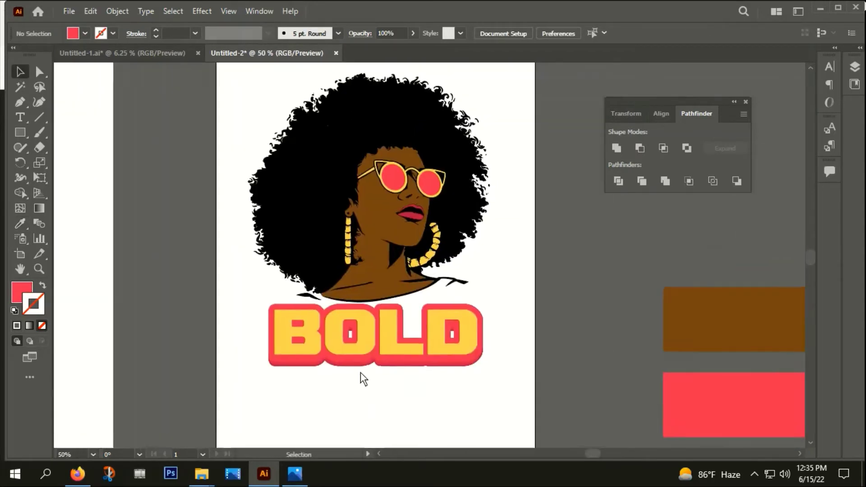
pyautogui.keyDown('alt'); pyautogui.scroll(-2, 361, 374); pyautogui.keyUp('alt')
pyautogui.moveTo(496, 65); pyautogui.dragTo(535, 230)
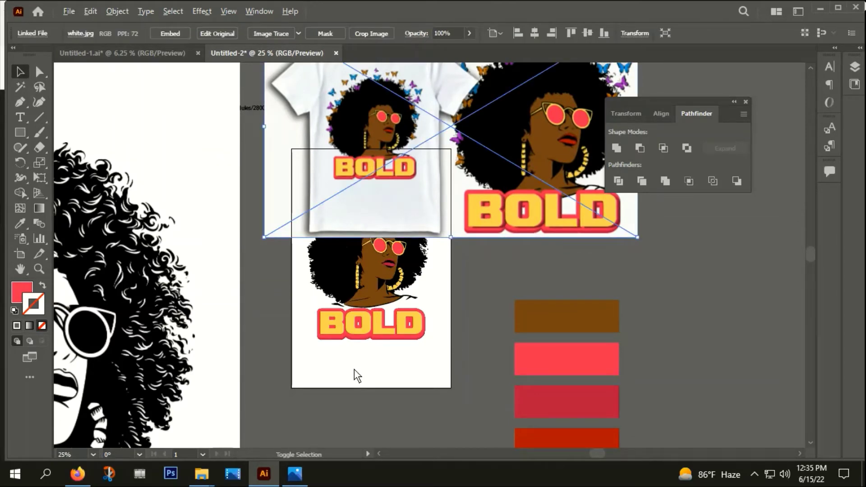
pyautogui.keyDown('alt'); pyautogui.scroll(1, 339, 362); pyautogui.keyUp('alt')
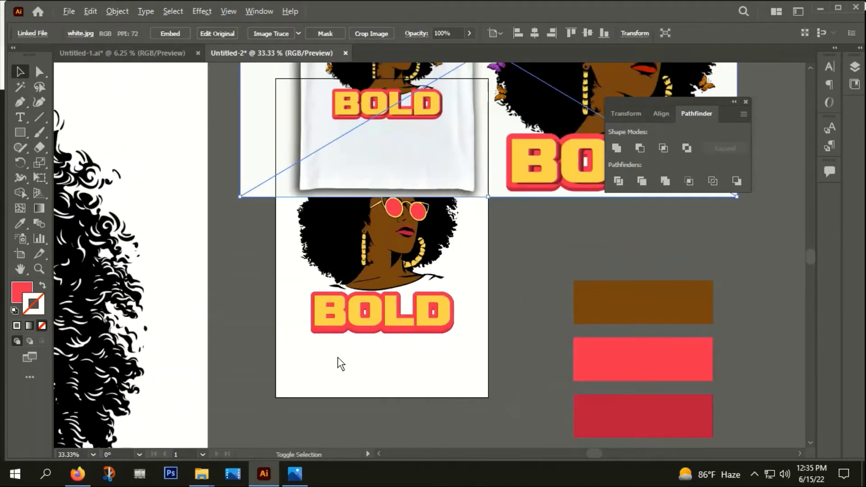
# Swap the yellow BOLD lettering's fill and stroke so the letters become thin yellow outlines
pyautogui.click(341, 322)
pyautogui.keyDown('alt'); pyautogui.scroll(2, 341, 323); pyautogui.keyUp('alt')
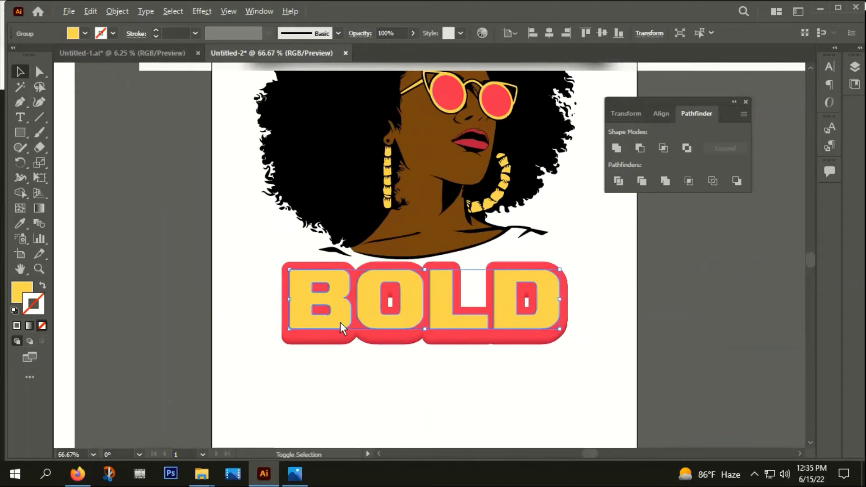
pyautogui.keyDown('alt'); pyautogui.scroll(1, 341, 323); pyautogui.keyUp('alt')
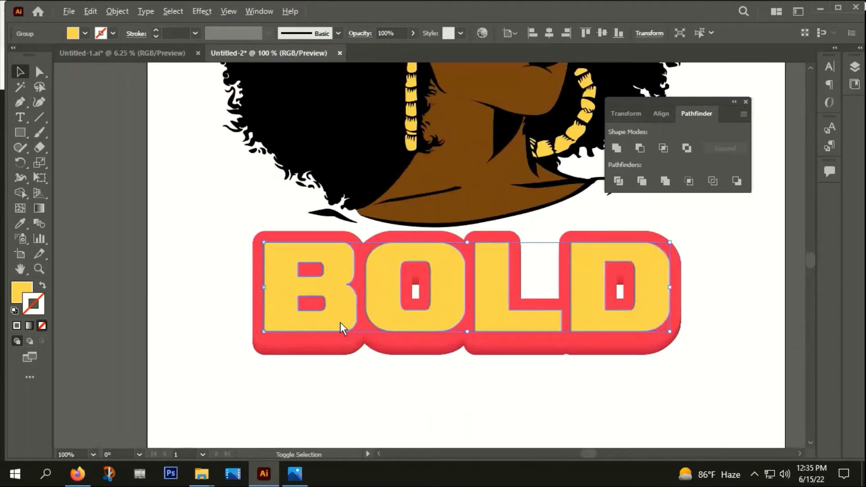
pyautogui.click(42, 287)
pyautogui.click(234, 357)
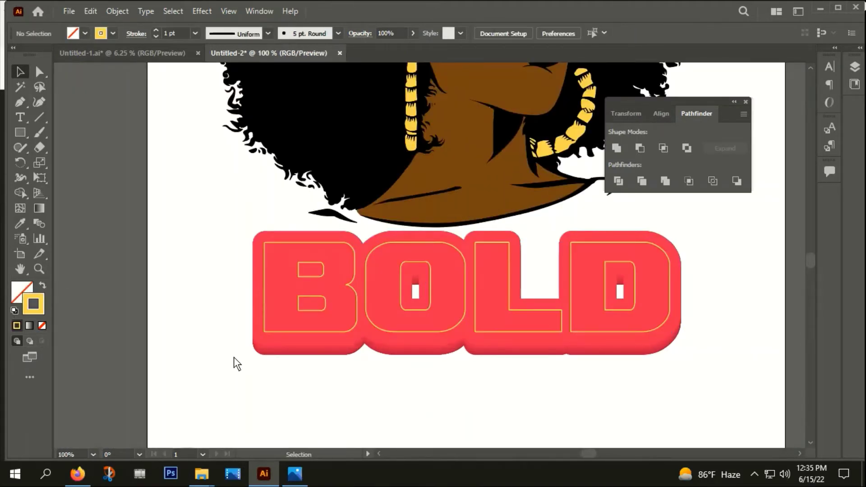
# Duplicate the outlined BOLD letters in place, swap the copy's stroke to a fill, and recolour it with the coral sampled from the surrounding outline
pyautogui.click(335, 332)
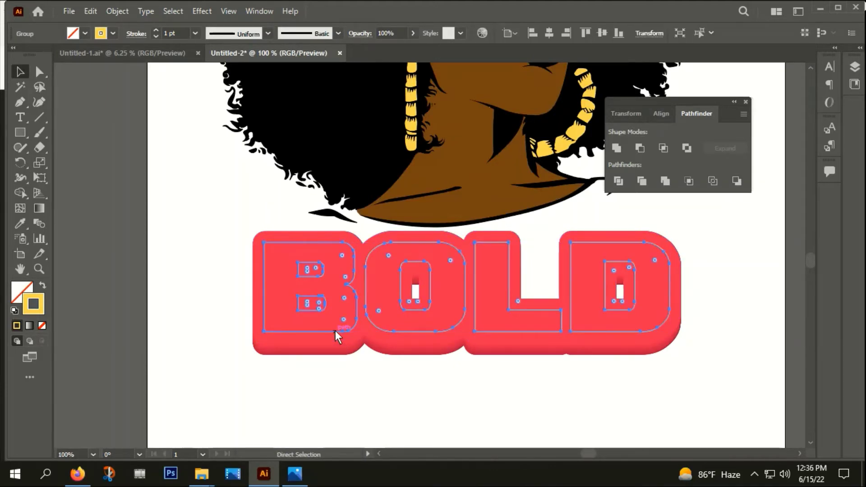
pyautogui.click(45, 284)
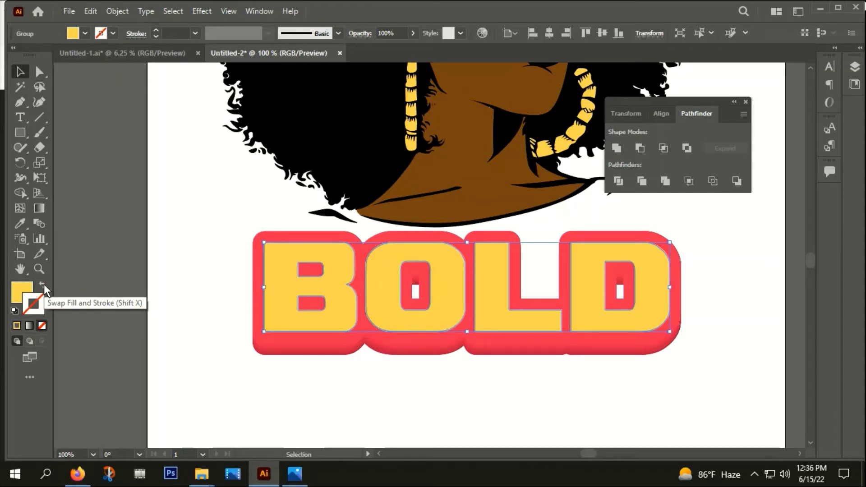
pyautogui.press('i')
pyautogui.click(293, 338)
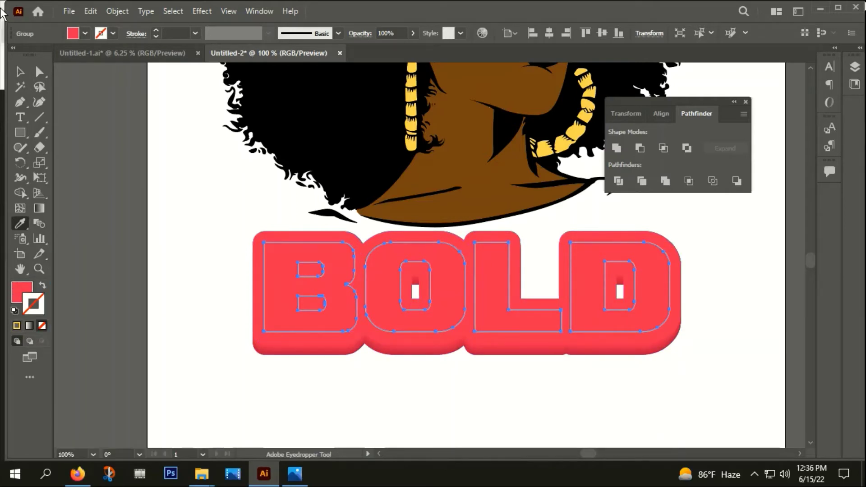
pyautogui.click(18, 70)
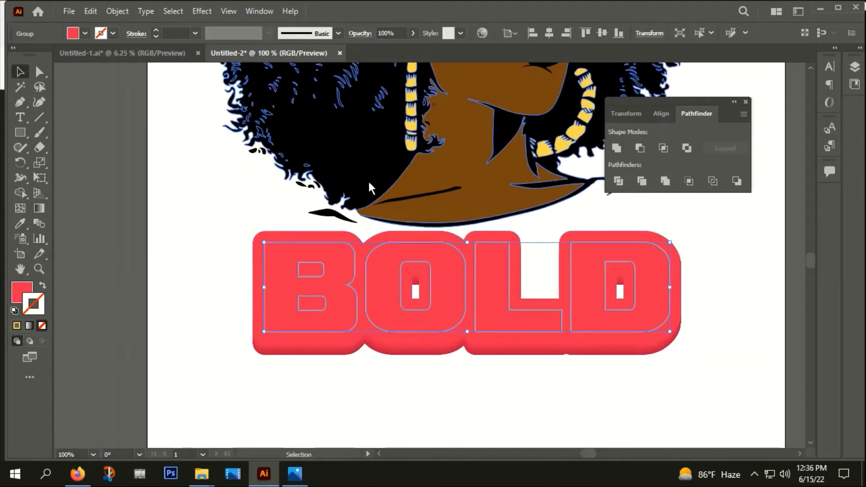
# Offset a coral copy of the letters to the right and slightly down from the yellow outlined letters
pyautogui.hotkey('shift', 'Right')
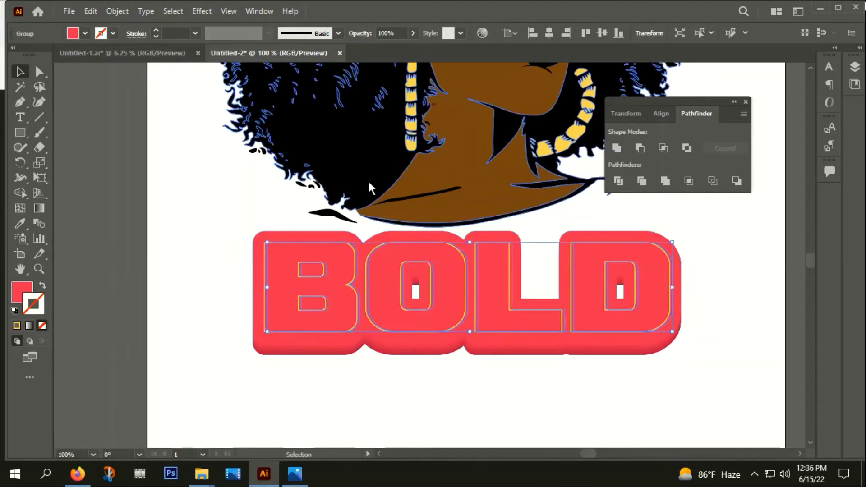
pyautogui.hotkey('shift', 'Right')
pyautogui.hotkey('shift', 'Right')
pyautogui.press('Down')
pyautogui.press('Down')
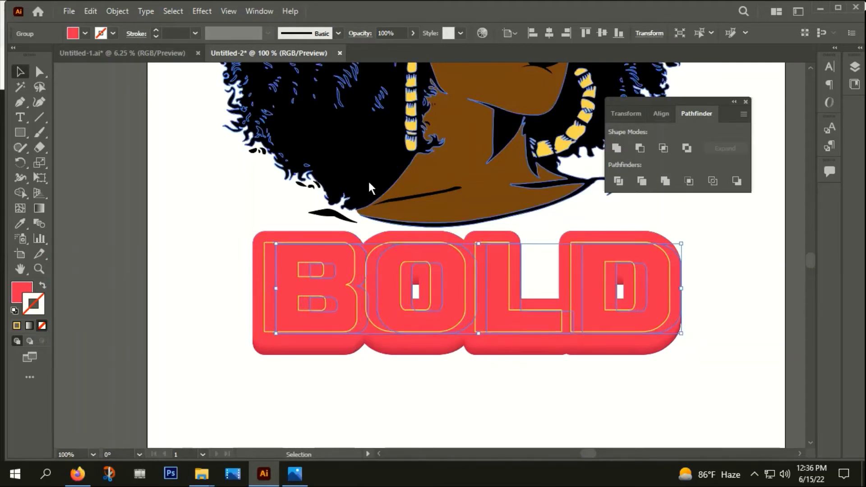
pyautogui.press('Down')
pyautogui.press('Left')
pyautogui.press('Left')
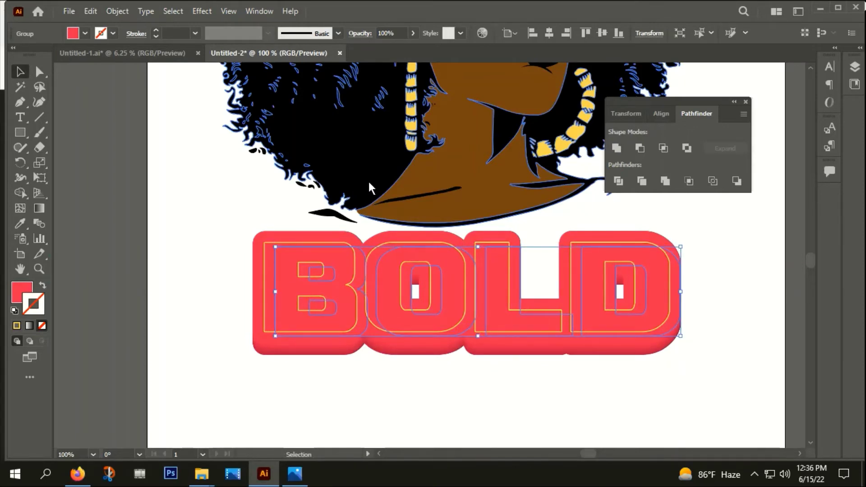
pyautogui.press('Down')
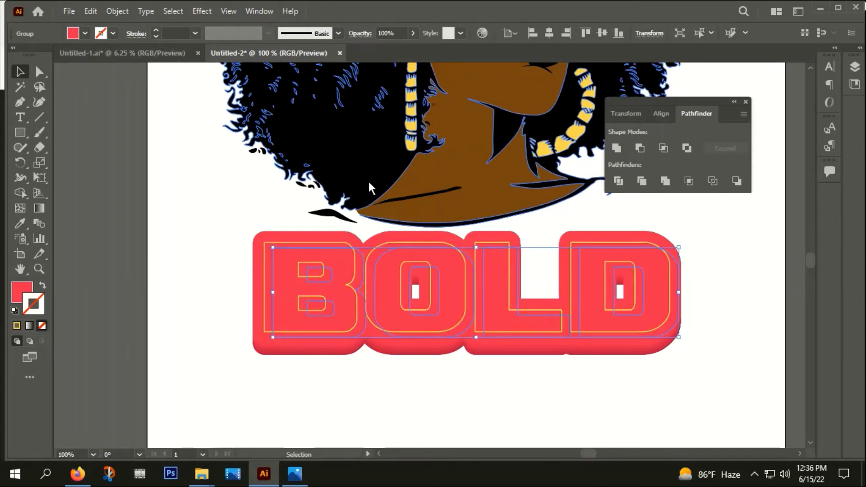
# Fill the offset letter copy with the crimson sampled from the palette swatch and deselect it
pyautogui.scroll(-3, 392, 183)
pyautogui.press('i')
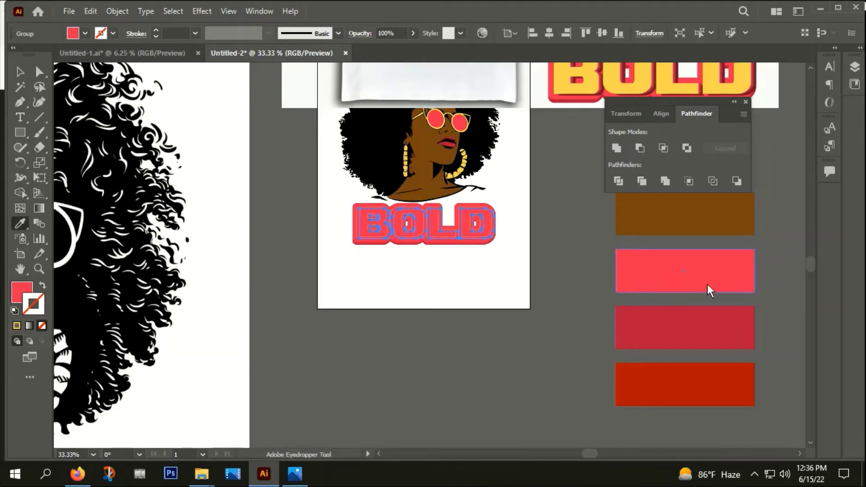
pyautogui.click(683, 325)
pyautogui.click(20, 70)
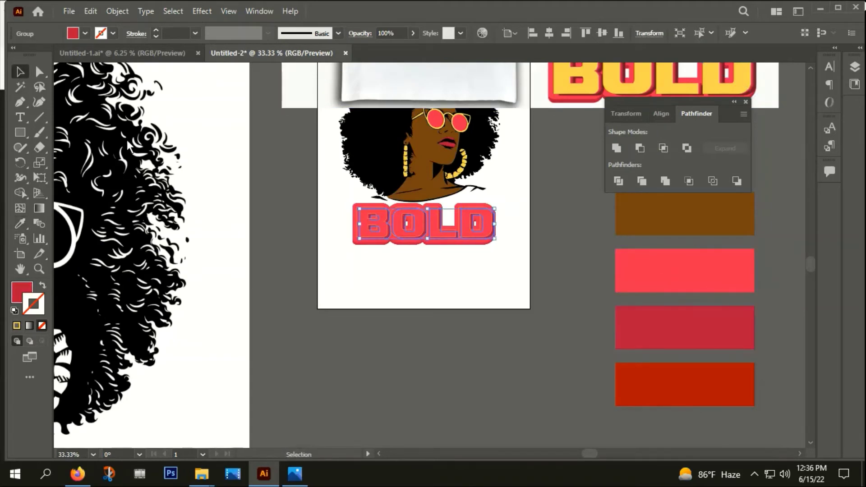
pyautogui.click(362, 273)
# Examine how the coral letters and the offset crimson copy overlap beneath the yellow outlines
pyautogui.scroll(3, 389, 231)
pyautogui.moveTo(448, 337); pyautogui.dragTo(350, 355)
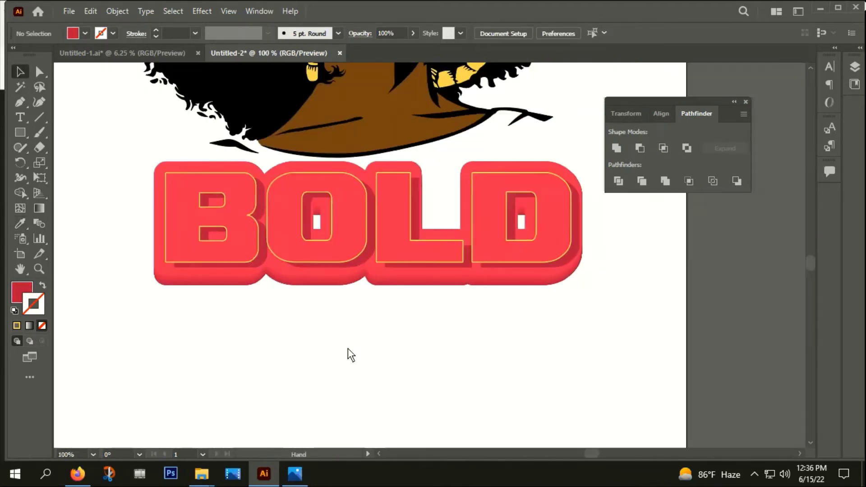
pyautogui.click(355, 214)
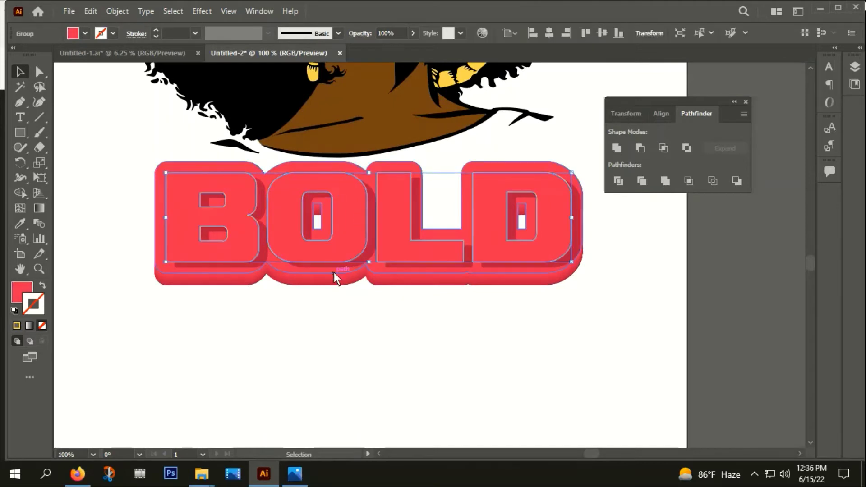
pyautogui.click(319, 289)
pyautogui.scroll(2, 359, 247)
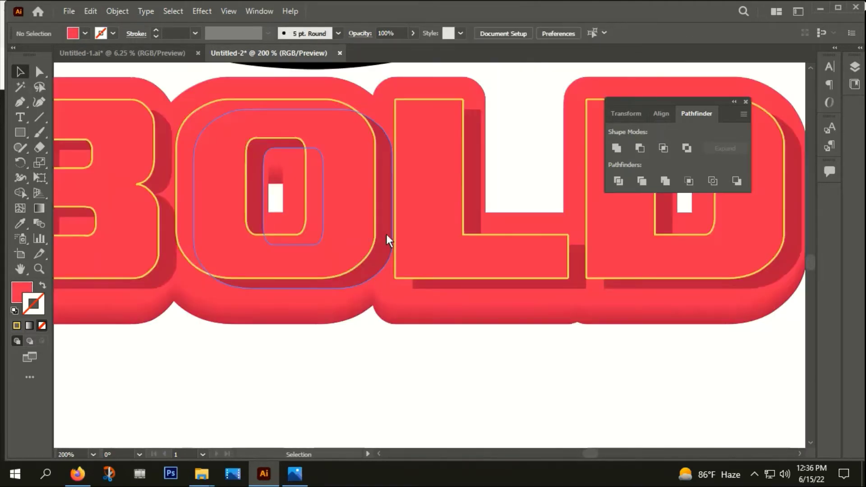
pyautogui.scroll(-5, 387, 235)
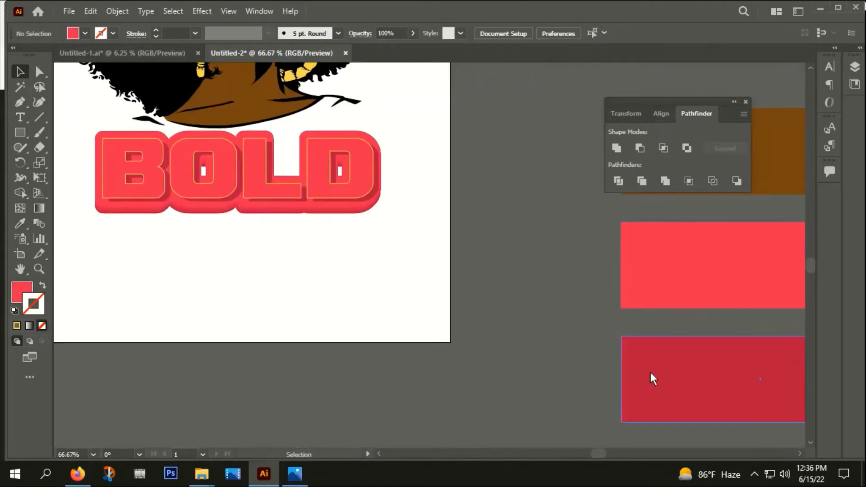
pyautogui.scroll(4, 428, 277)
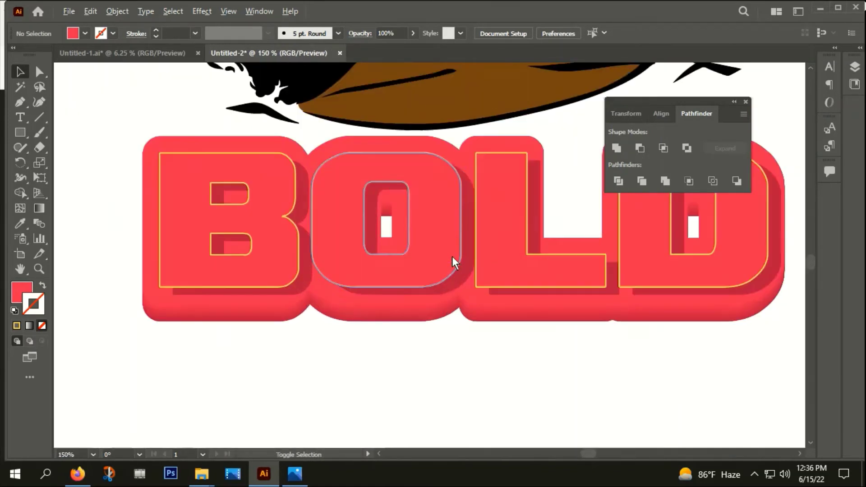
pyautogui.click(472, 254)
pyautogui.click(453, 340)
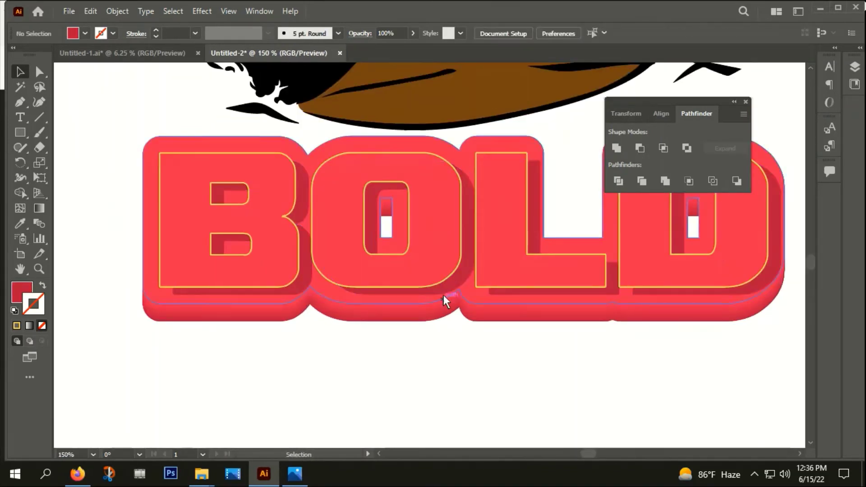
# Select the offset crimson letters together with the coral letters and make a blend between them
pyautogui.scroll(1, 452, 290)
pyautogui.click(460, 281)
pyautogui.keyDown('shift'); pyautogui.click(448, 235); pyautogui.keyUp('shift')
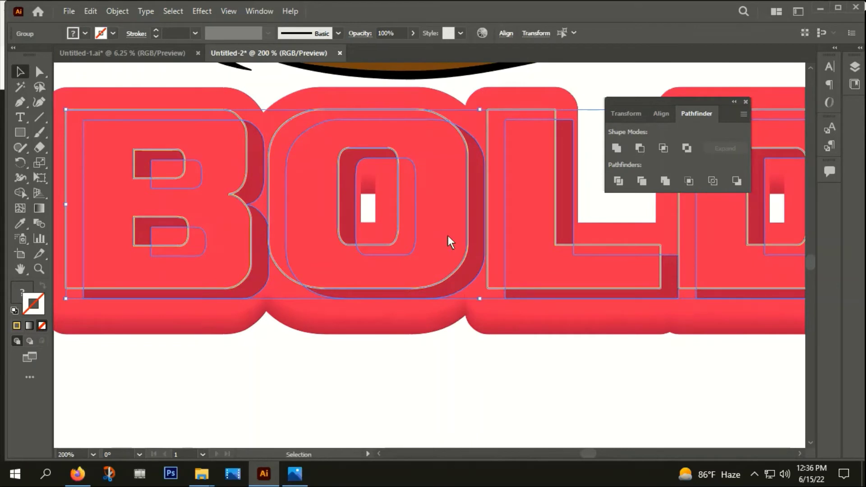
pyautogui.click(117, 12)
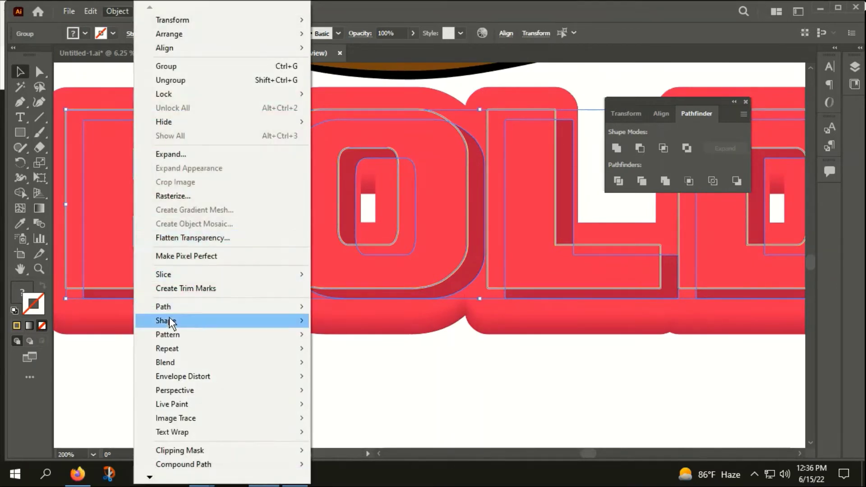
pyautogui.moveTo(168, 337)
pyautogui.moveTo(187, 361)
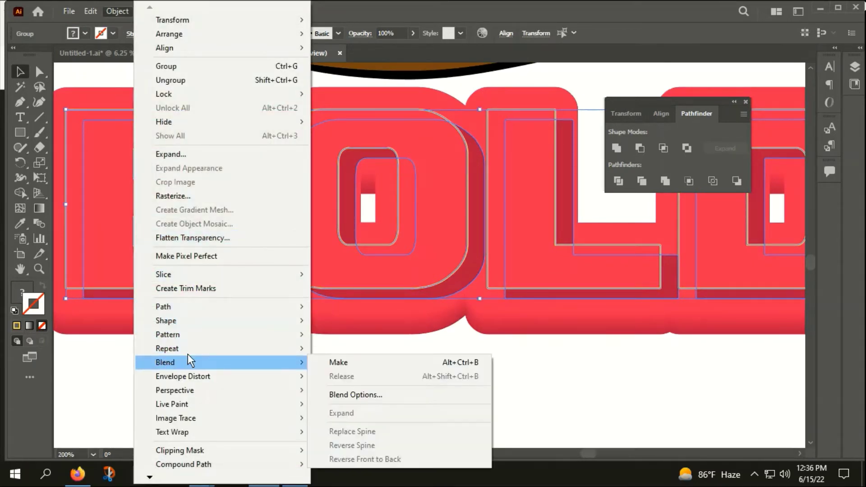
pyautogui.click(347, 364)
pyautogui.scroll(-3, 461, 276)
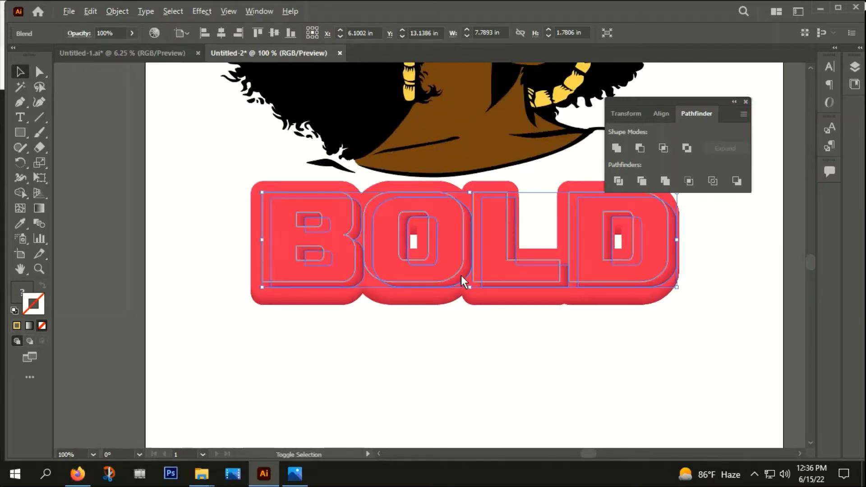
pyautogui.click(419, 314)
# Swap the yellow outlined letters' stroke back to a solid yellow fill above the new blend
pyautogui.scroll(5, 399, 277)
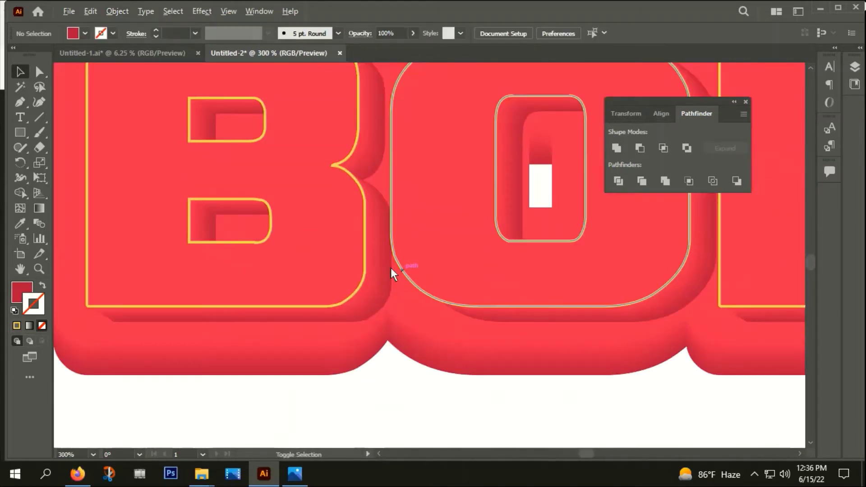
pyautogui.click(364, 242)
pyautogui.click(43, 285)
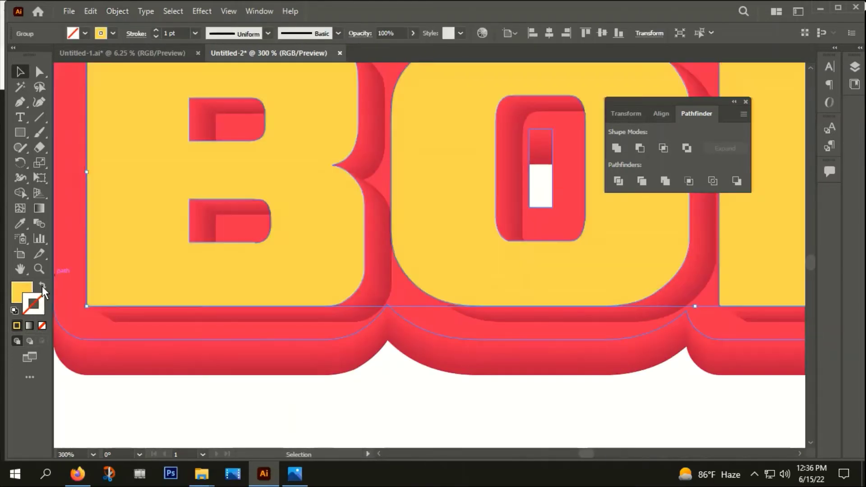
pyautogui.click(205, 408)
pyautogui.scroll(-5, 194, 387)
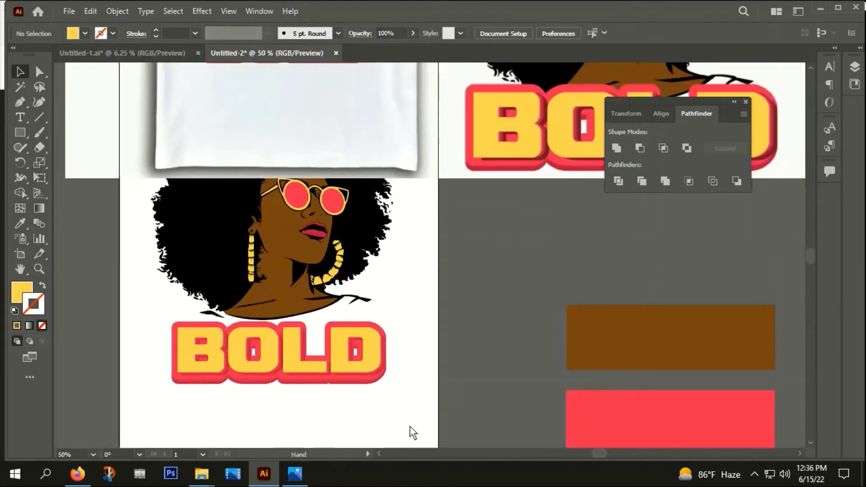
pyautogui.scroll(-3, 410, 426)
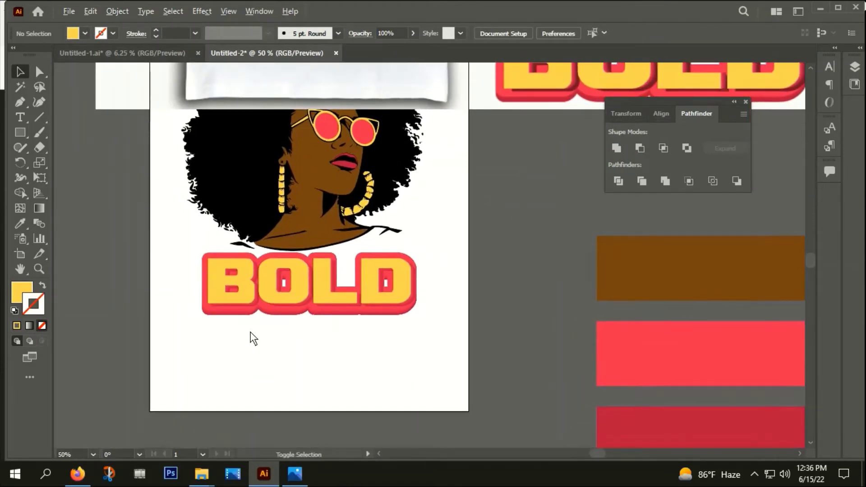
pyautogui.scroll(4, 243, 313)
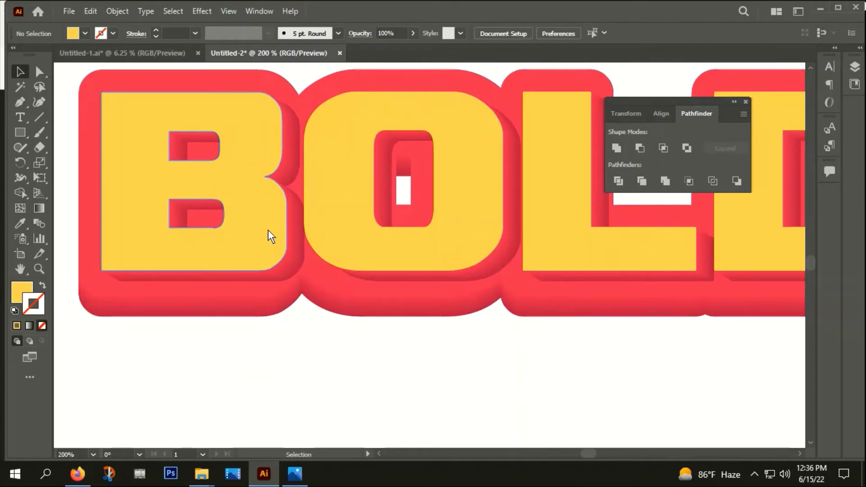
pyautogui.click(271, 236)
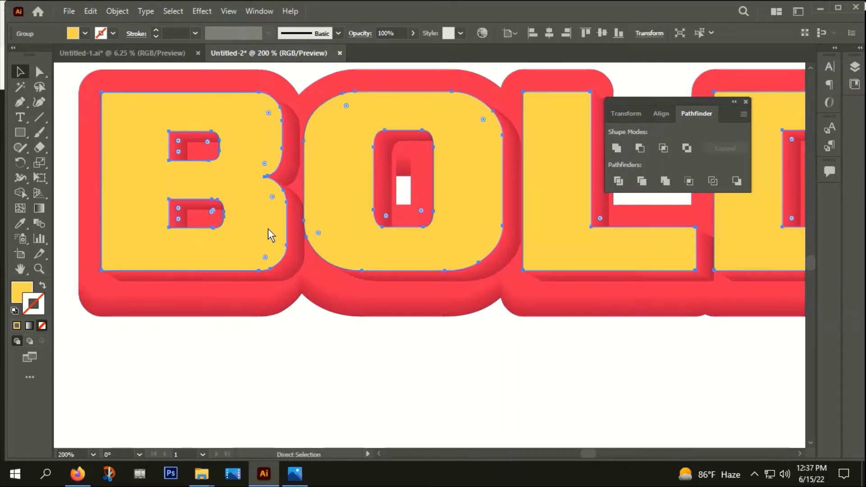
pyautogui.moveTo(268, 228); pyautogui.dragTo(294, 302)
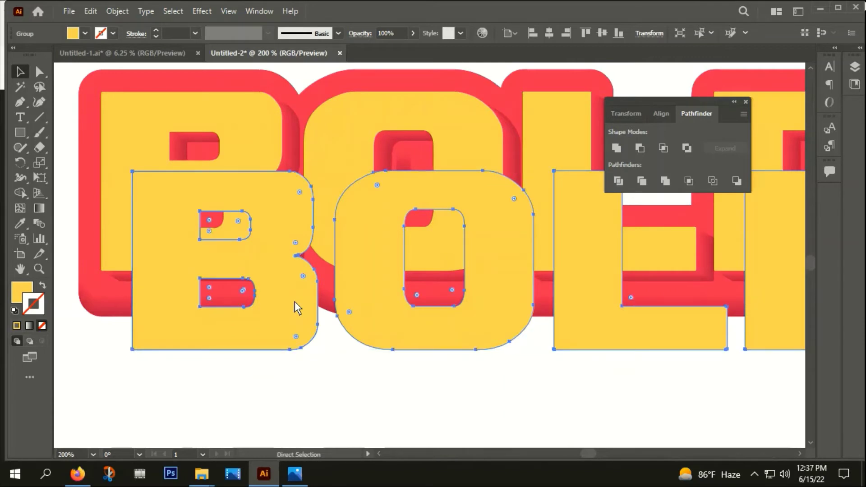
pyautogui.hotkey('ctrl', 'z')
pyautogui.hotkey('ctrl', 'z')
pyautogui.hotkey('ctrl', 'z')
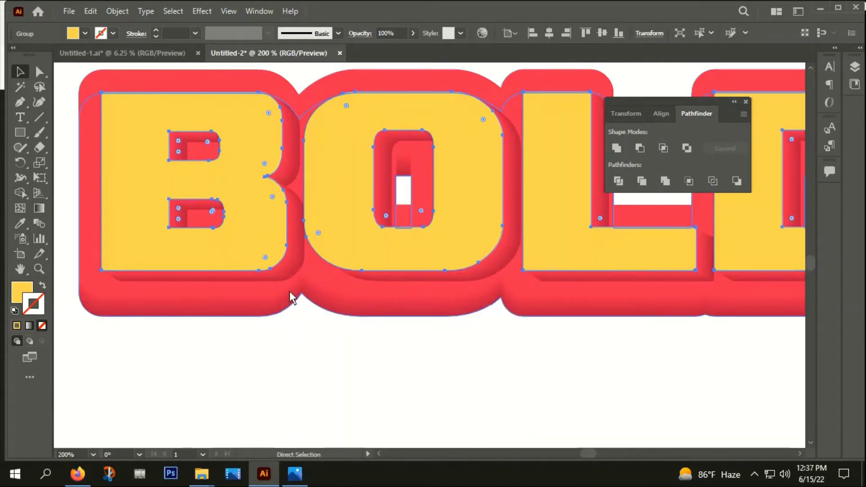
pyautogui.hotkey('ctrl', 'shift', 'a')
pyautogui.press('v')
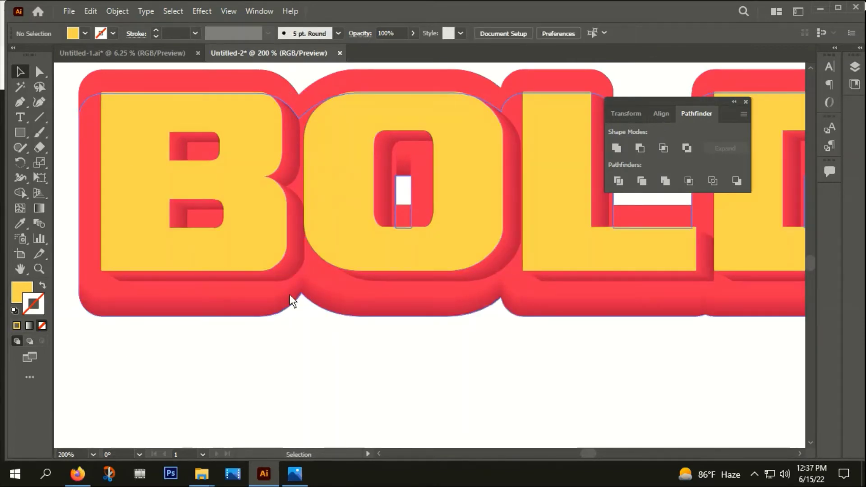
# Select the yellow letter copy behind the blend and nudge it right until it lines up with the blend's offset crimson end
pyautogui.click(296, 251)
pyautogui.press('a')
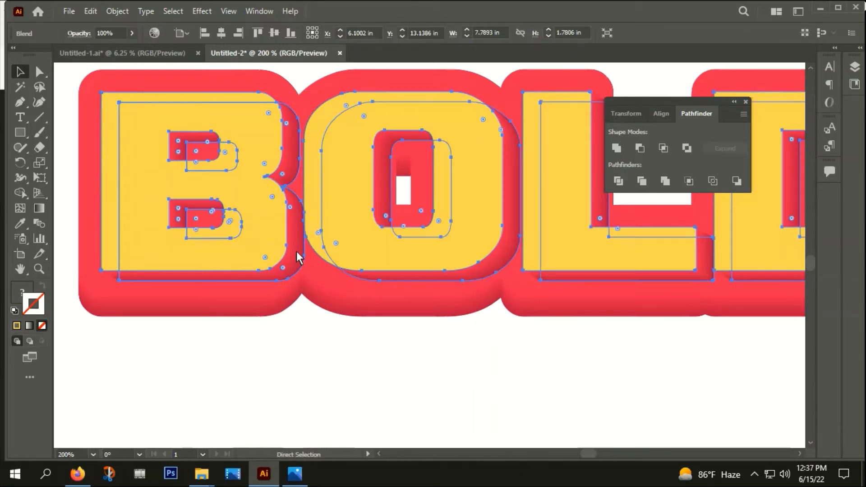
pyautogui.press('v')
pyautogui.click(297, 251)
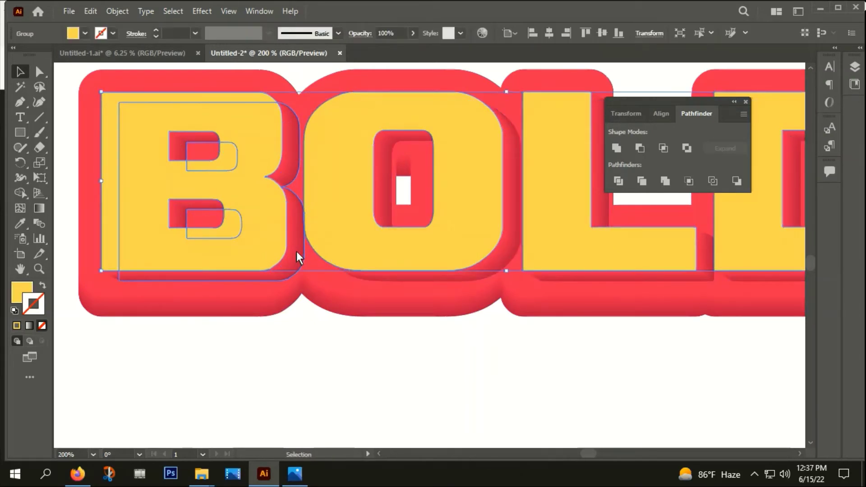
pyautogui.press('Right')
pyautogui.press('Right')
pyautogui.press('Right')
pyautogui.press('Right')
pyautogui.press('Right')
pyautogui.press('Right')
pyautogui.press('Right')
pyautogui.press('Right')
pyautogui.press('Right')
pyautogui.press('Right')
pyautogui.press('Right')
pyautogui.press('Right')
pyautogui.press('Right')
pyautogui.press('Right')
pyautogui.press('Right')
pyautogui.press('Right')
pyautogui.press('Right')
pyautogui.press('Right')
pyautogui.press('Right')
pyautogui.press('Right')
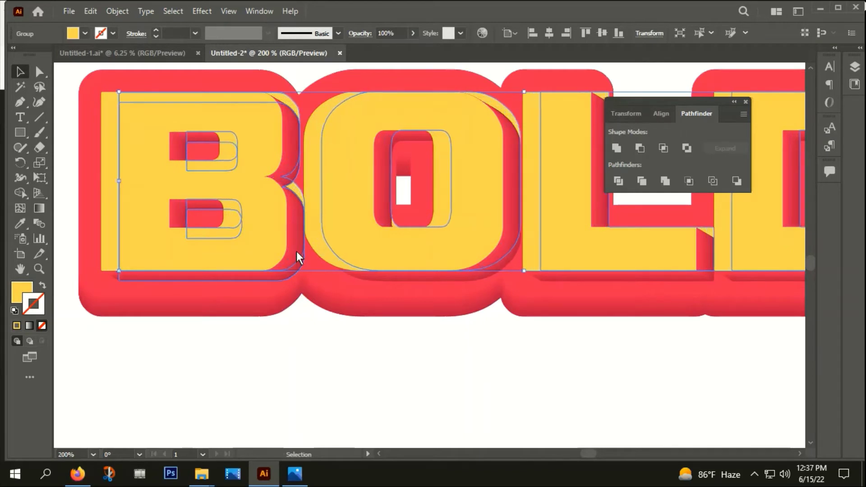
# Nudge the yellow letter copy behind the blend right and down until it peeks out past the blend's offset end
pyautogui.press('Right')
pyautogui.press('Right')
pyautogui.press('Right')
pyautogui.press('Right')
pyautogui.press('Right')
pyautogui.press('Right')
pyautogui.press('Right')
pyautogui.press('Right')
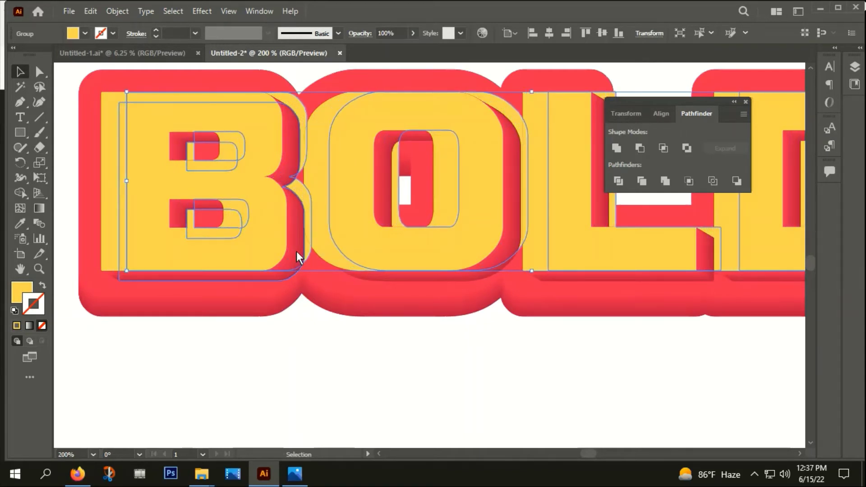
pyautogui.press('Down')
pyautogui.press('Down')
pyautogui.press('Down')
pyautogui.press('Down')
pyautogui.press('Down')
pyautogui.press('Down')
pyautogui.press('Down')
pyautogui.press('Down')
pyautogui.press('Down')
pyautogui.press('Down')
pyautogui.press('Down')
pyautogui.press('Down')
pyautogui.press('Down')
pyautogui.press('Down')
pyautogui.press('Down')
pyautogui.press('Down')
pyautogui.press('Down')
pyautogui.press('Down')
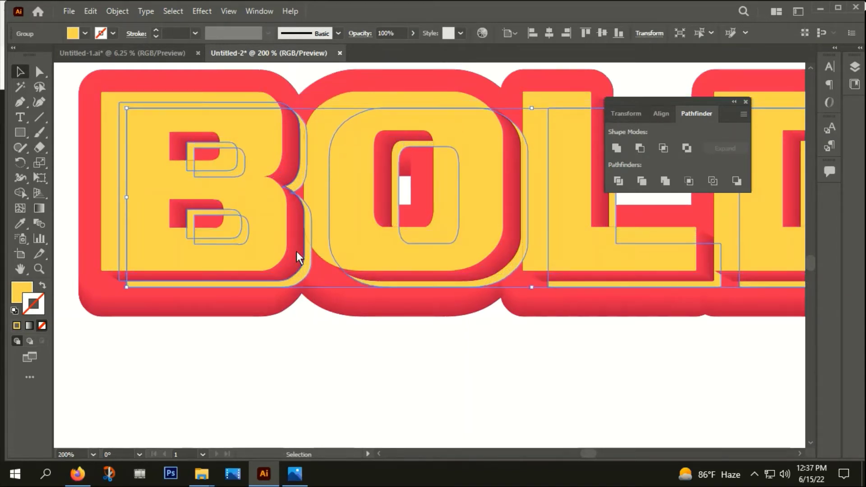
# Fill the offset letter copy behind the blend with black (000000) and reduce its opacity to 51%
pyautogui.doubleClick(19, 292)
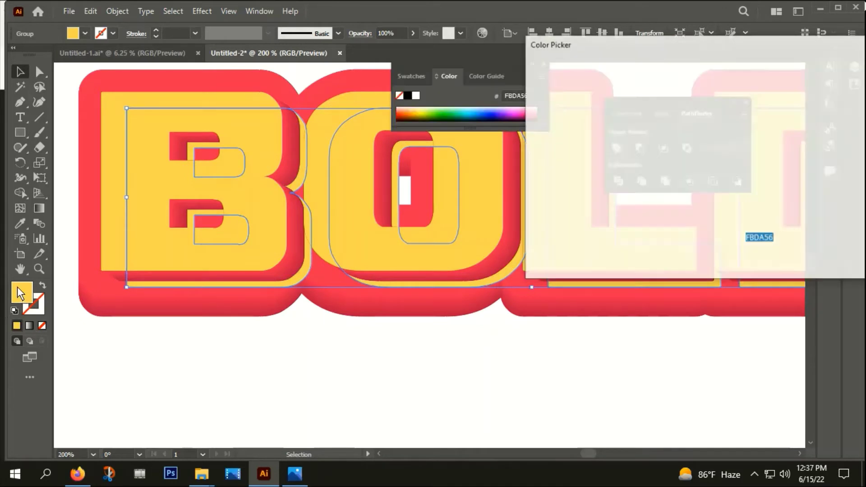
pyautogui.write('000000')
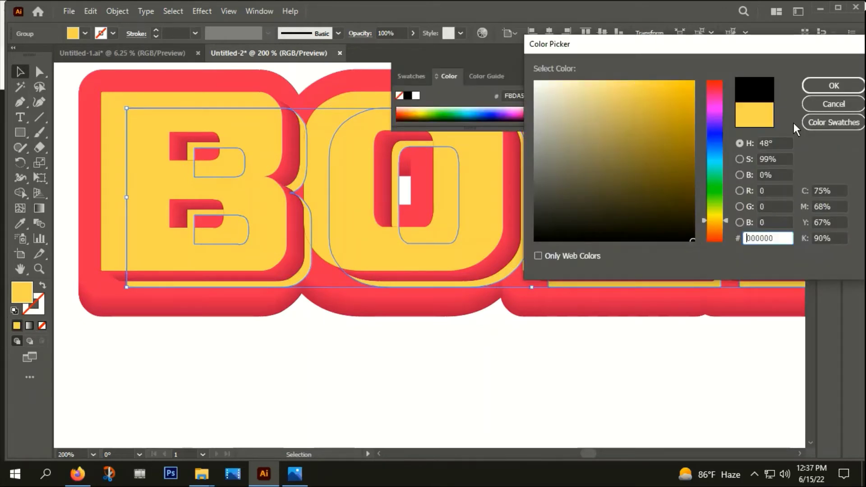
pyautogui.click(815, 86)
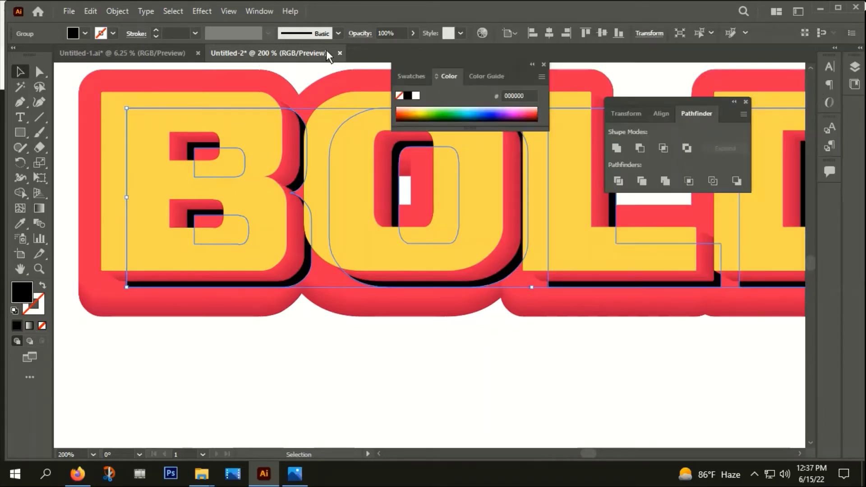
pyautogui.click(413, 33)
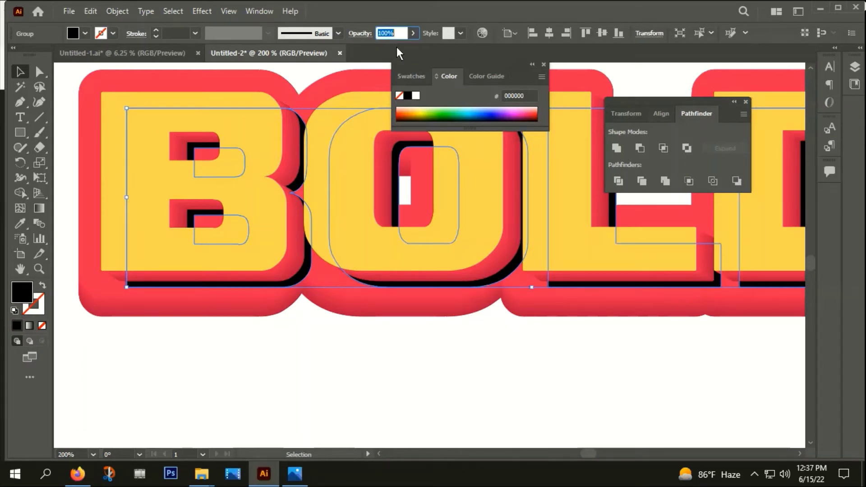
pyautogui.click(409, 34)
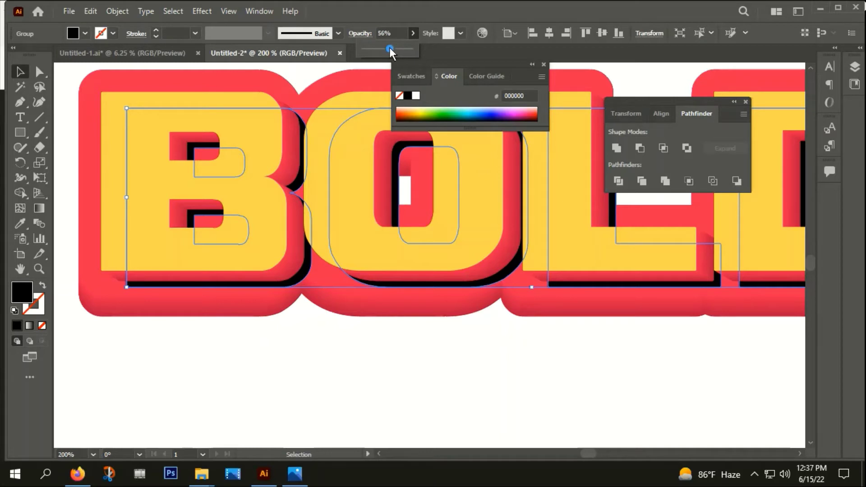
pyautogui.moveTo(389, 47); pyautogui.dragTo(387, 48)
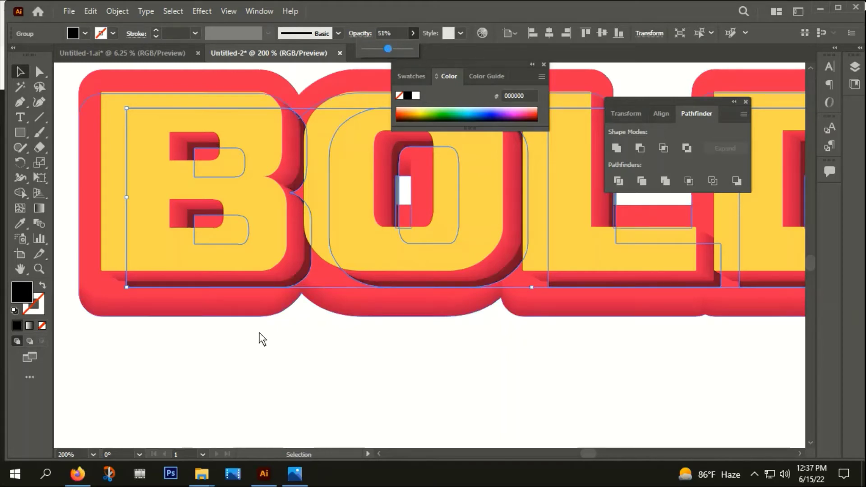
pyautogui.click(316, 337)
# Select every layer of the BOLD lettering below the portrait and group them together
pyautogui.scroll(-3, 319, 337)
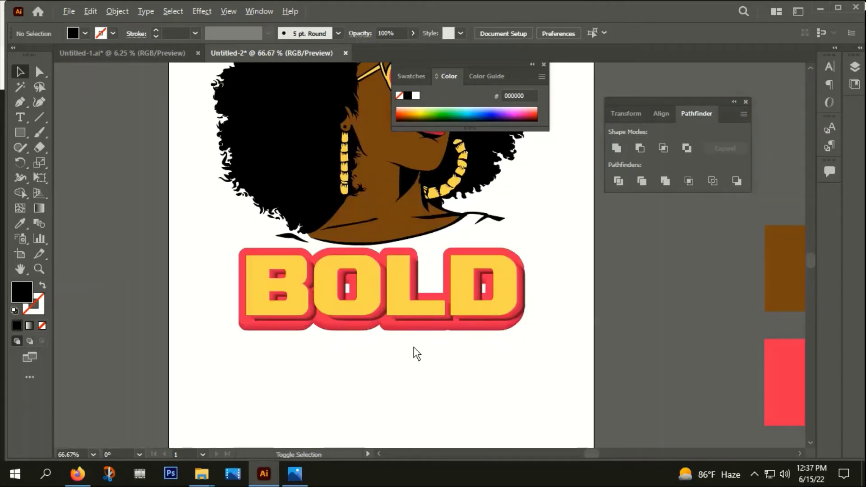
pyautogui.moveTo(235, 392); pyautogui.dragTo(494, 306)
pyautogui.rightClick(513, 293)
pyautogui.click(560, 180)
pyautogui.click(462, 404)
# Bring the BOLD group to the front and move it up so it overlaps the bottom of the portrait
pyautogui.rightClick(494, 307)
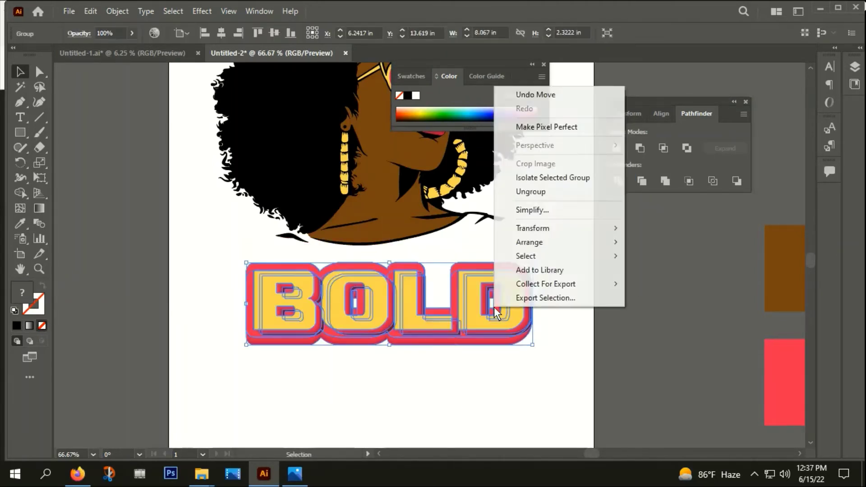
pyautogui.click(686, 243)
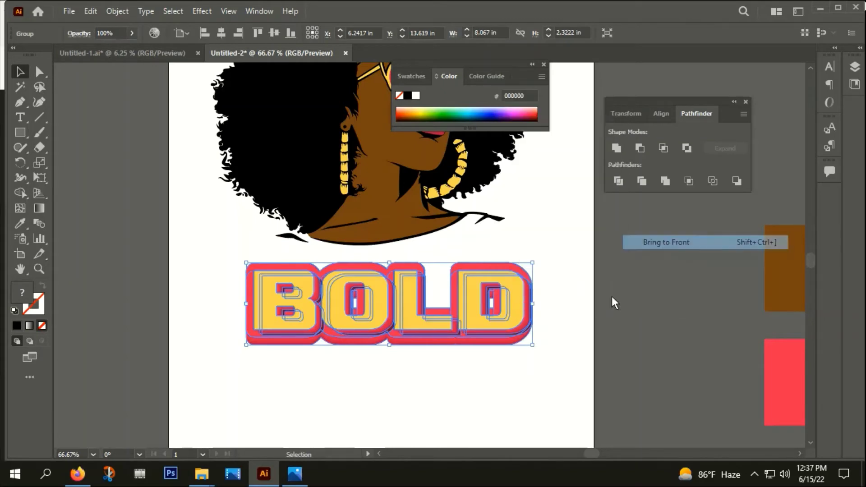
pyautogui.click(613, 297)
pyautogui.moveTo(507, 299); pyautogui.dragTo(515, 265)
# Move the linked white.jpg mockup image up until it sits clear above the portrait artboard
pyautogui.hotkey('ctrl', '-')
pyautogui.moveTo(443, 373); pyautogui.dragTo(457, 436)
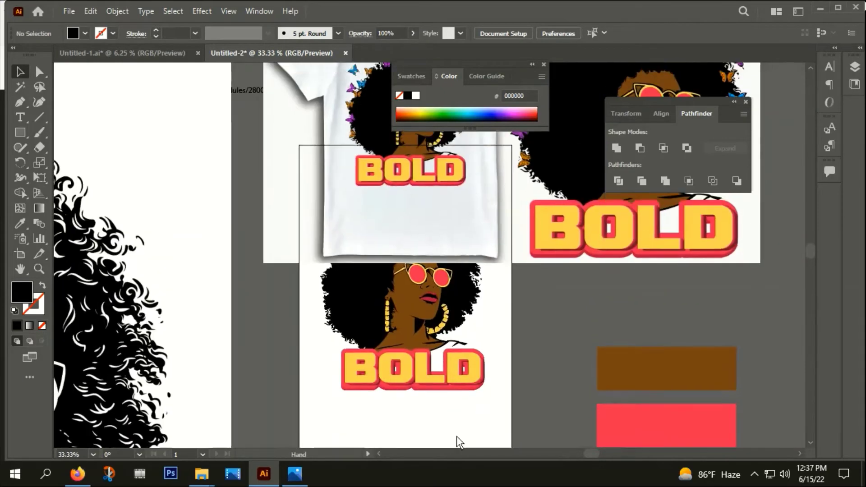
pyautogui.moveTo(452, 242); pyautogui.dragTo(466, 120)
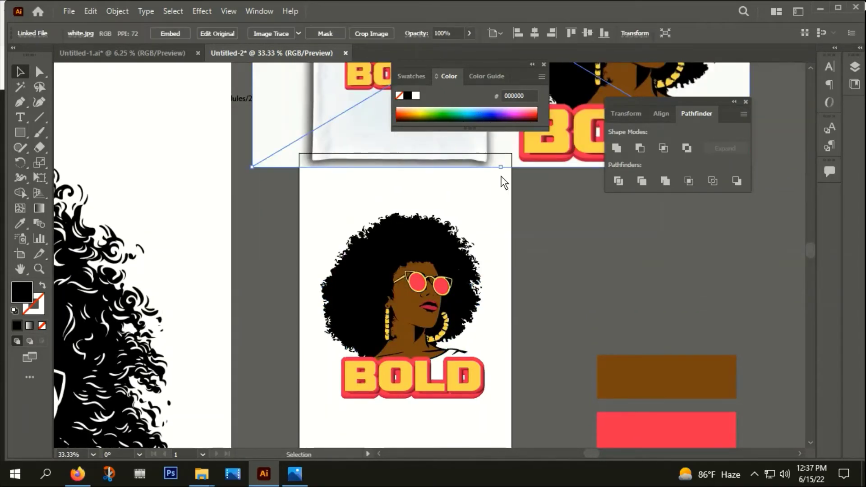
pyautogui.hotkey('ctrl', '-')
pyautogui.moveTo(497, 196)
pyautogui.mouseDown()
pyautogui.moveTo(477, 251)
pyautogui.moveTo(507, 183)
pyautogui.mouseUp()
pyautogui.scroll(-2, 497, 217)
pyautogui.scroll(-1, 380, 411)
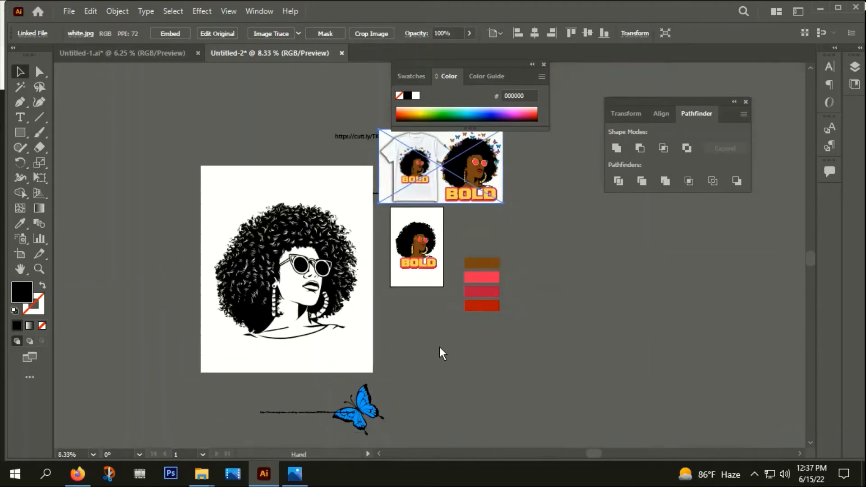
pyautogui.click(293, 411)
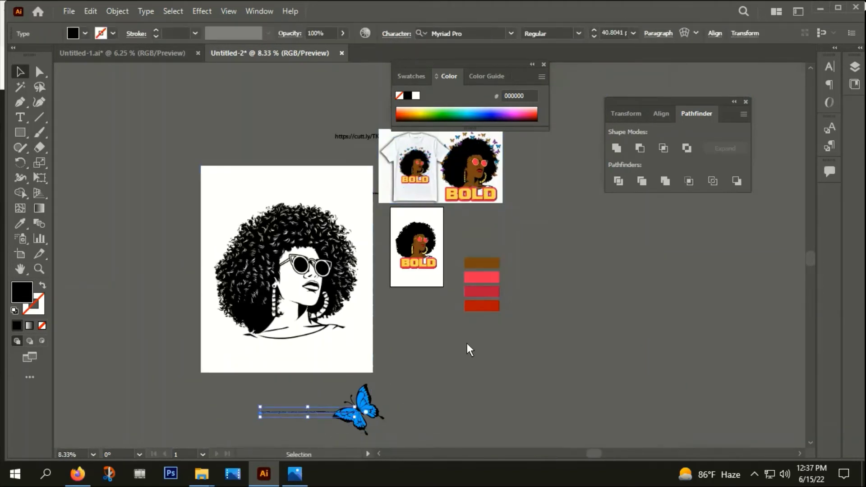
pyautogui.scroll(-3, 467, 351)
pyautogui.press('a')
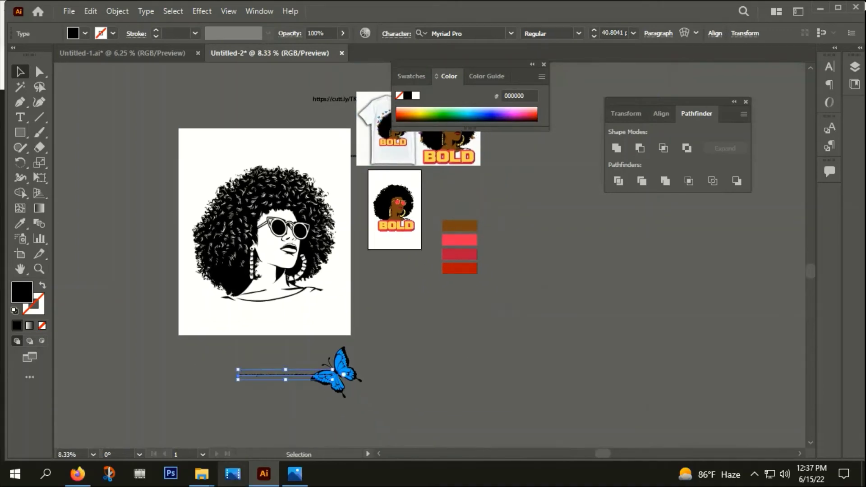
pyautogui.click(78, 473)
pyautogui.click(450, 62)
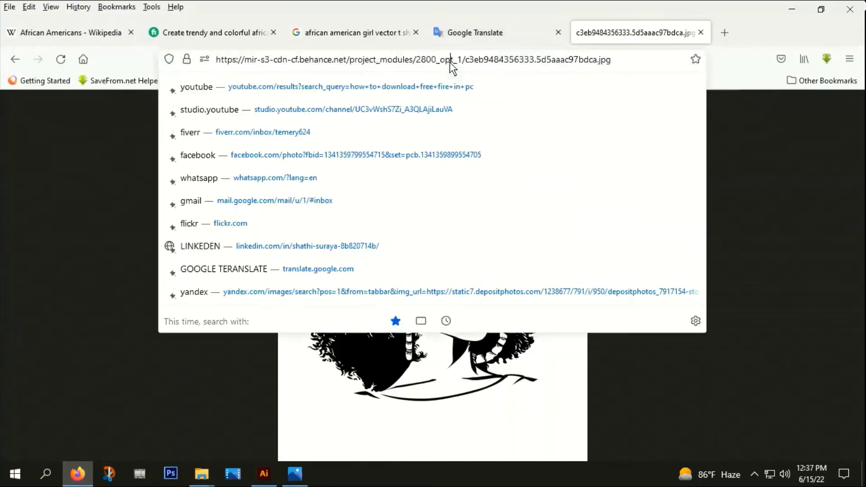
pyautogui.write('https://thetrainingbrokers.co.uk/wp-content/uploads/2020/05/vibrant-blue-butterfly.png')
pyautogui.press('Return')
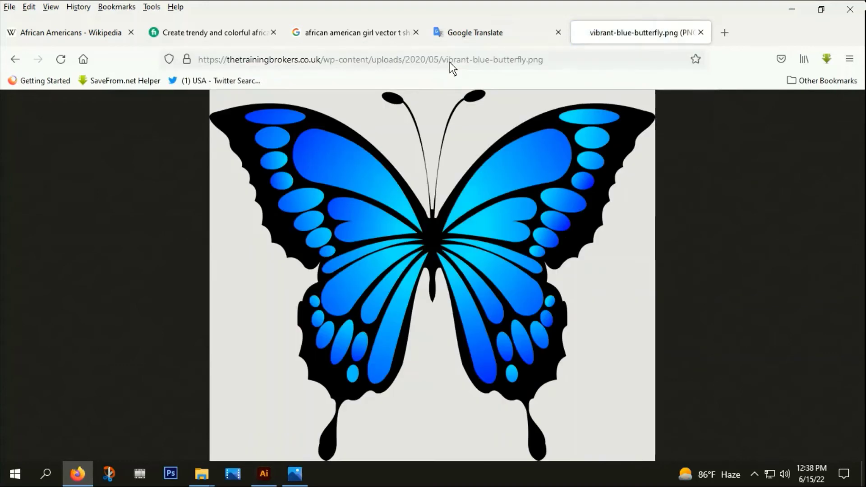
pyautogui.rightClick(404, 148)
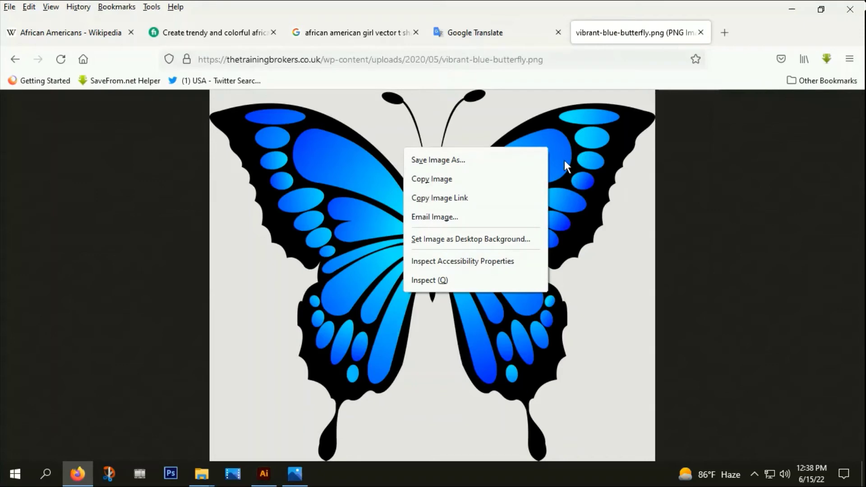
pyautogui.click(433, 159)
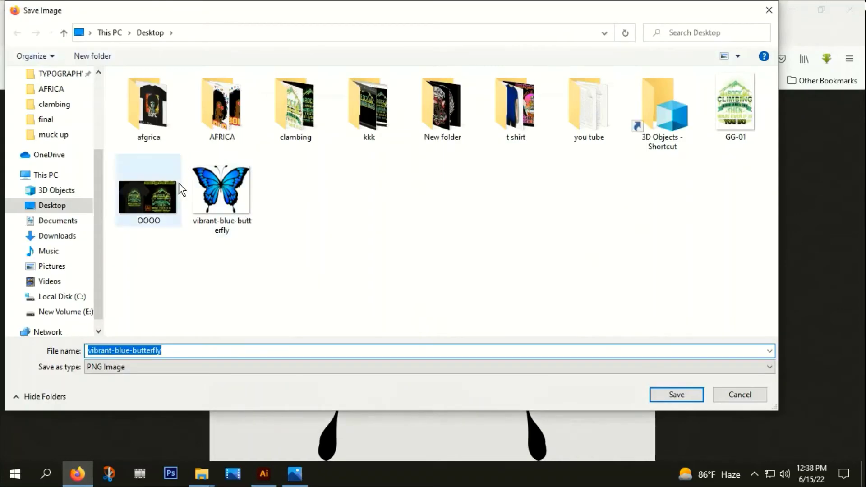
pyautogui.click(766, 11)
# Switch back to Illustrator and place the vibrant-blue-butterfly image from the Desktop as a link beside the color swatches
pyautogui.click(265, 473)
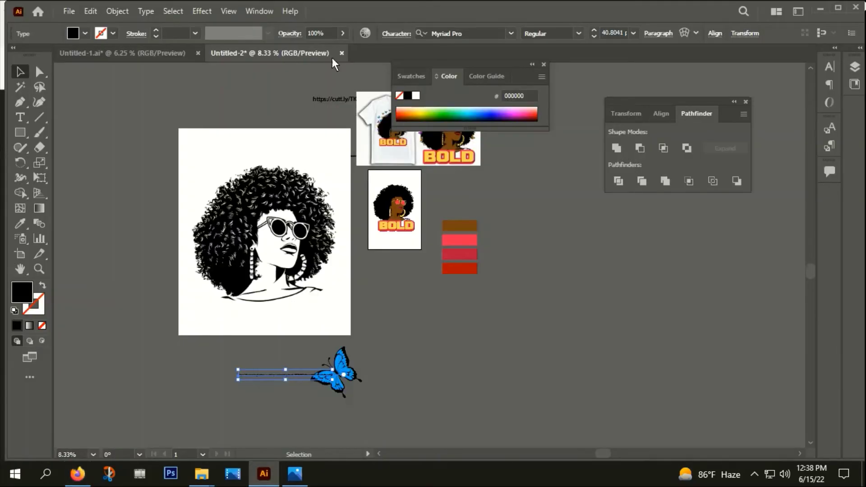
pyautogui.click(70, 14)
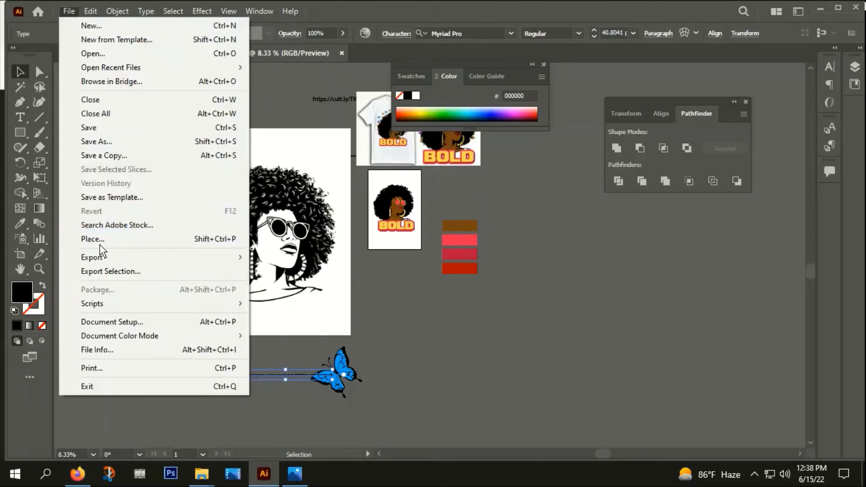
pyautogui.click(99, 244)
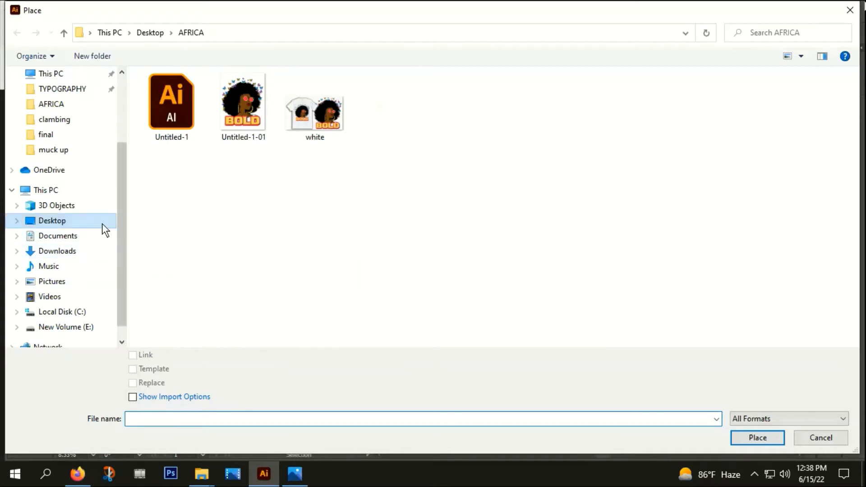
pyautogui.click(58, 221)
pyautogui.doubleClick(663, 190)
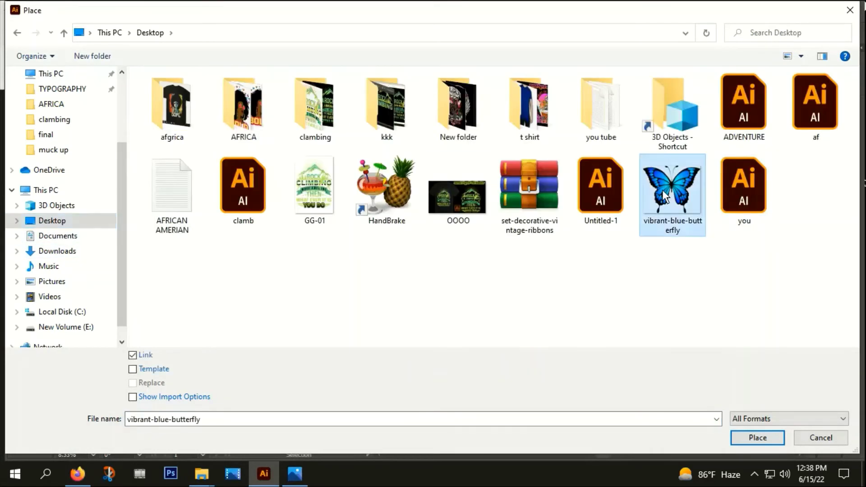
pyautogui.click(512, 255)
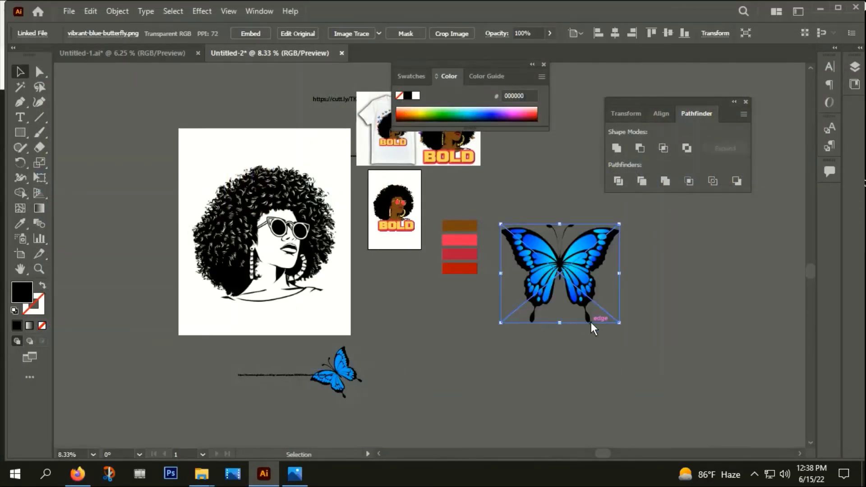
# Close the floating Pathfinder and Color panels around the placed butterfly
pyautogui.scroll(2, 591, 261)
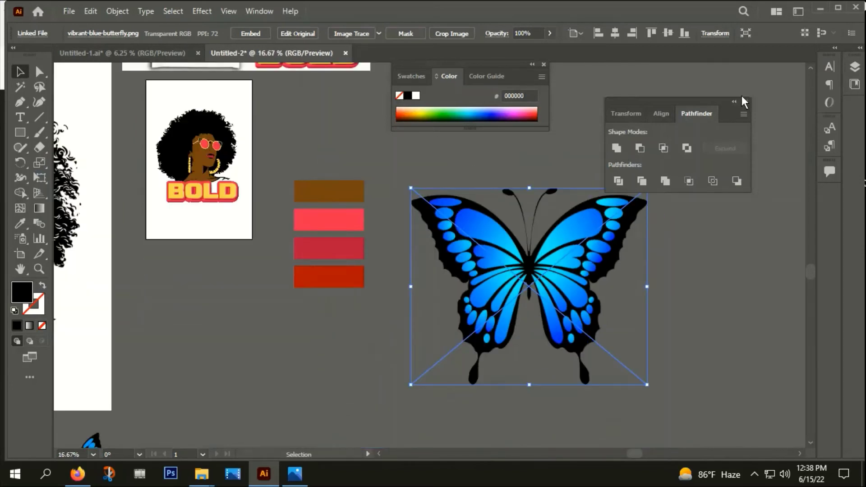
pyautogui.hotkey('ctrl', 'shift', 'F9')
pyautogui.click(544, 65)
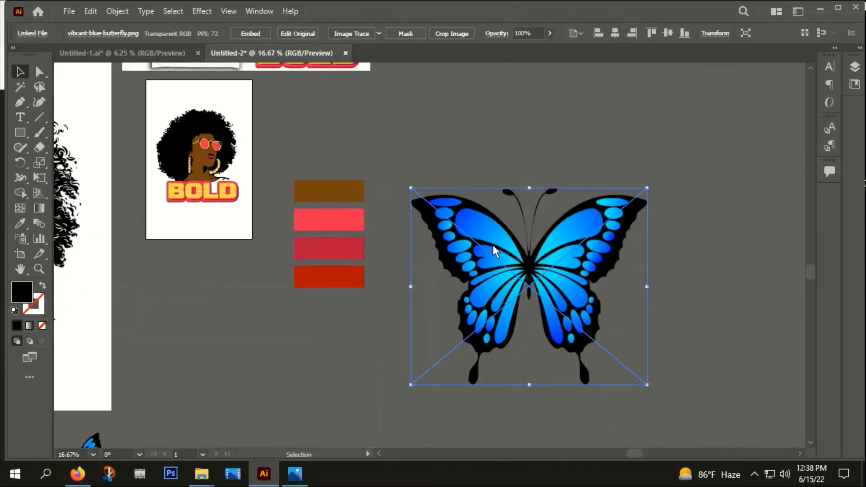
pyautogui.click(261, 12)
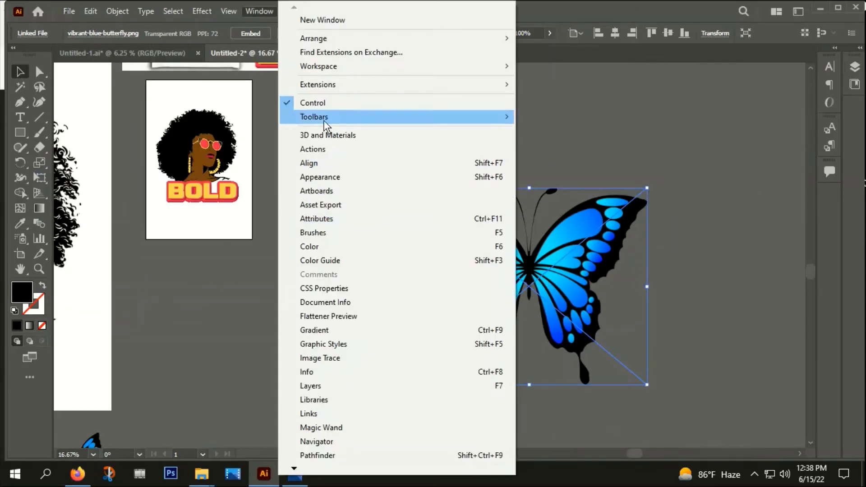
pyautogui.click(322, 358)
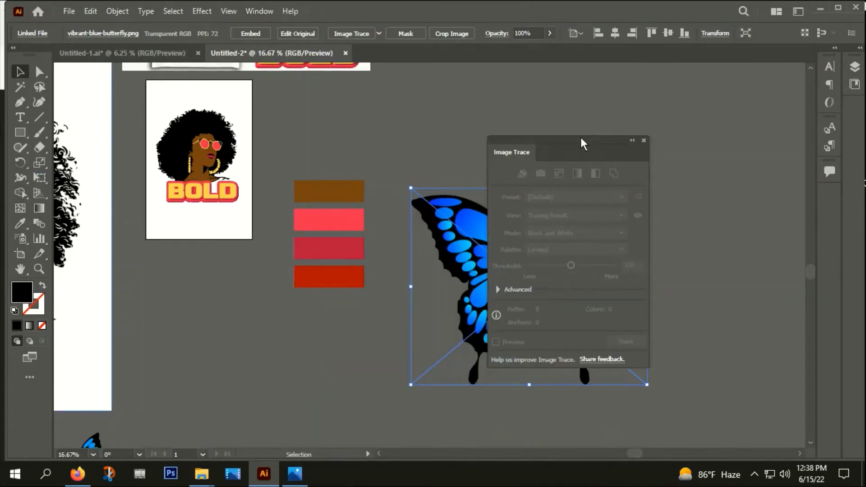
pyautogui.moveTo(582, 137)
pyautogui.mouseDown()
pyautogui.moveTo(694, 130)
pyautogui.moveTo(775, 103)
pyautogui.mouseUp()
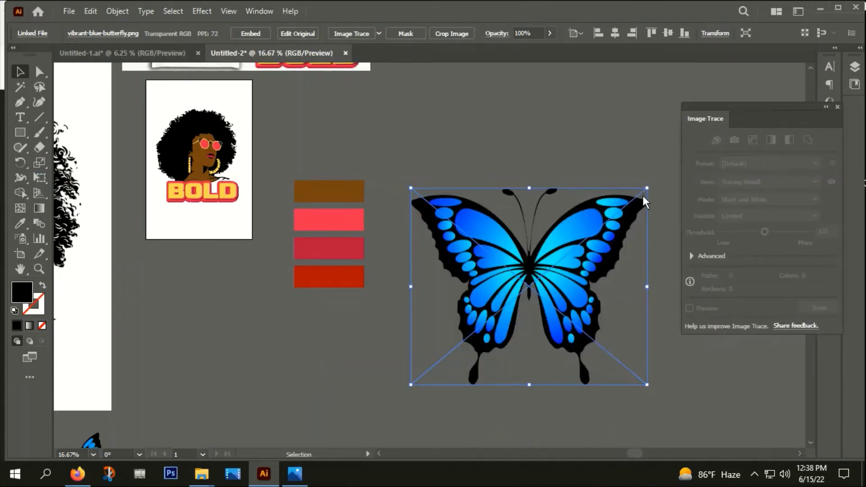
pyautogui.click(573, 144)
pyautogui.click(837, 109)
pyautogui.click(535, 297)
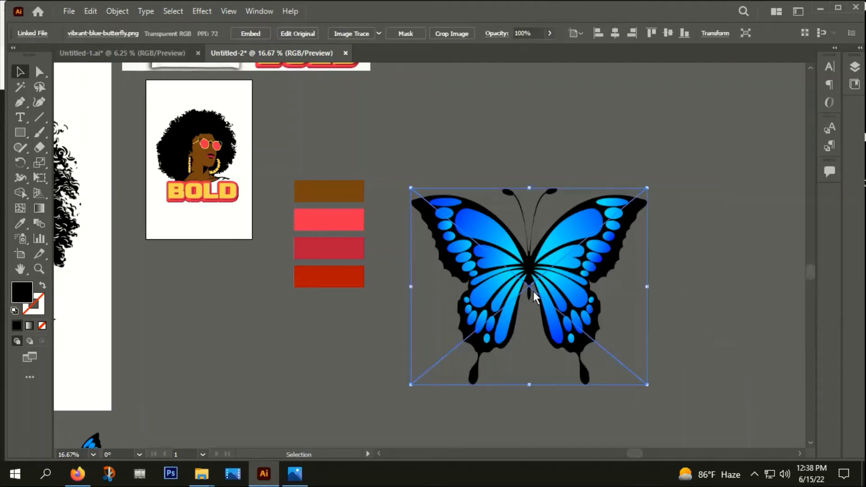
# Move the placed butterfly closer to the color swatches and run Image Trace on it with the 3 Colors preset
pyautogui.click(258, 11)
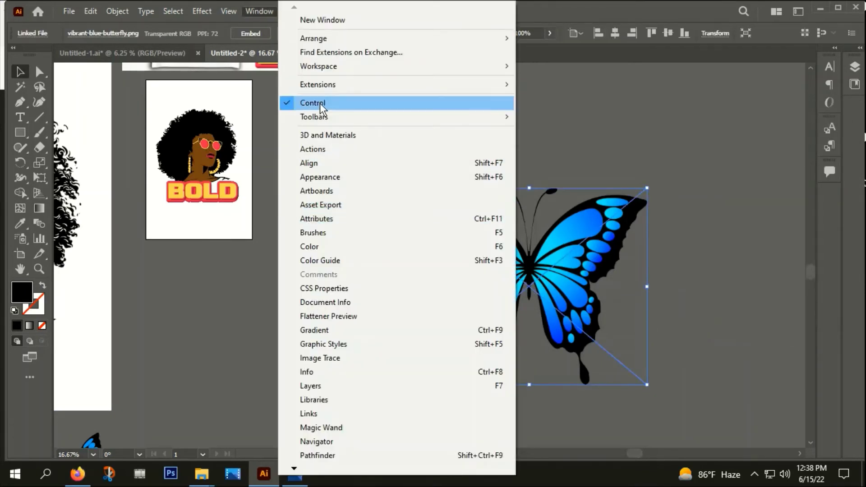
pyautogui.click(313, 359)
pyautogui.moveTo(560, 285); pyautogui.dragTo(473, 211)
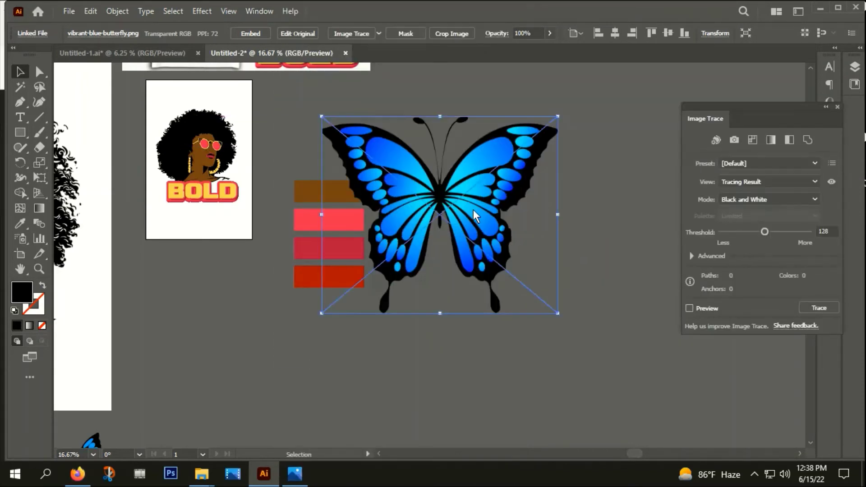
pyautogui.click(767, 165)
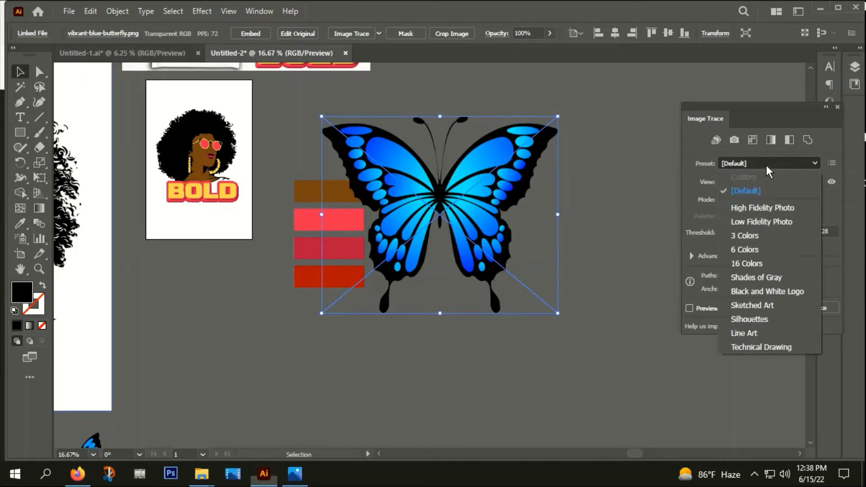
pyautogui.click(749, 237)
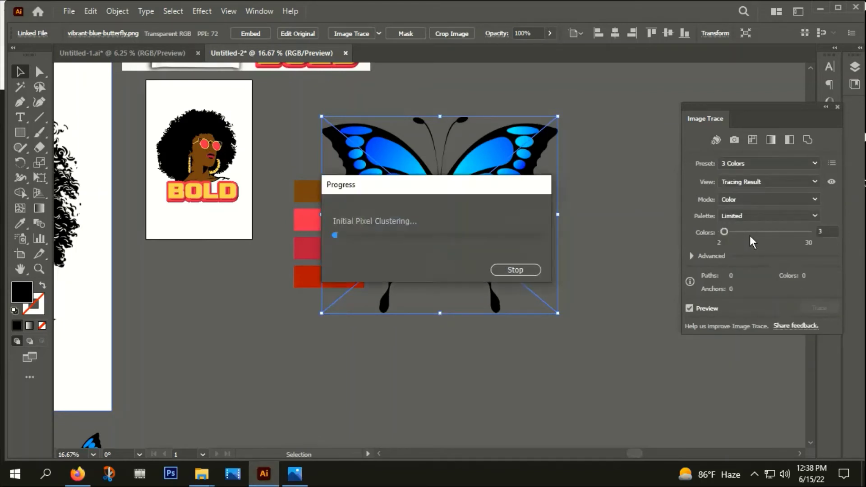
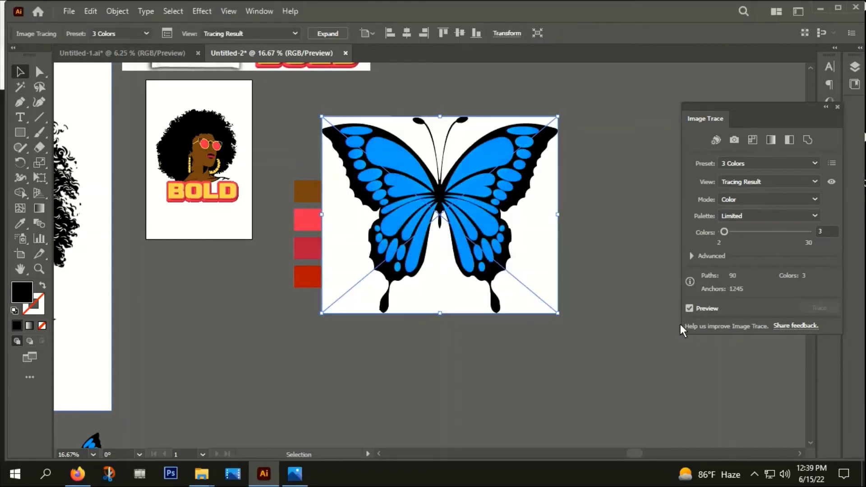
# Expand the butterfly's image tracing and ungroup it into separate pieces
pyautogui.click(333, 34)
pyautogui.rightClick(456, 159)
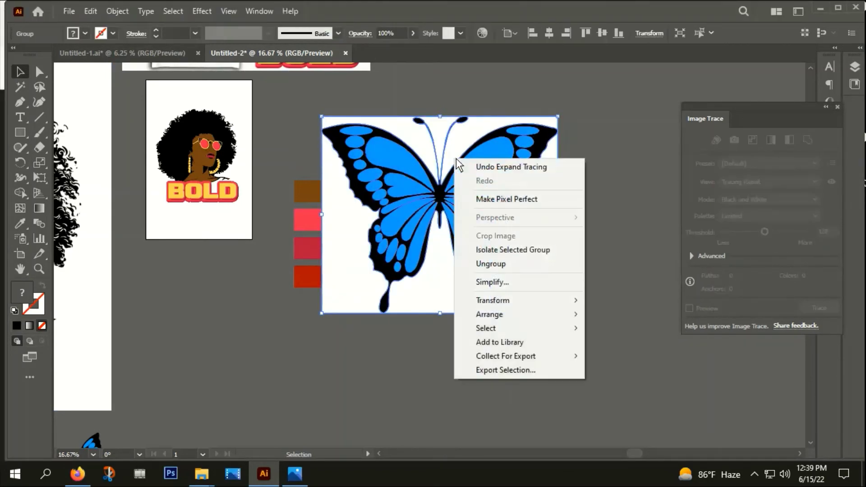
pyautogui.click(510, 259)
pyautogui.click(564, 278)
# Delete the white background pieces around the traced butterfly and between its lower wings
pyautogui.click(526, 283)
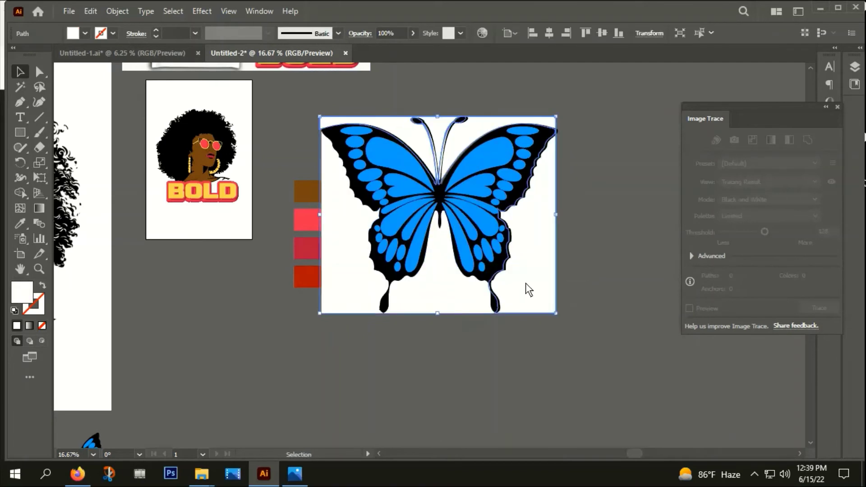
pyautogui.press('Delete')
pyautogui.click(410, 280)
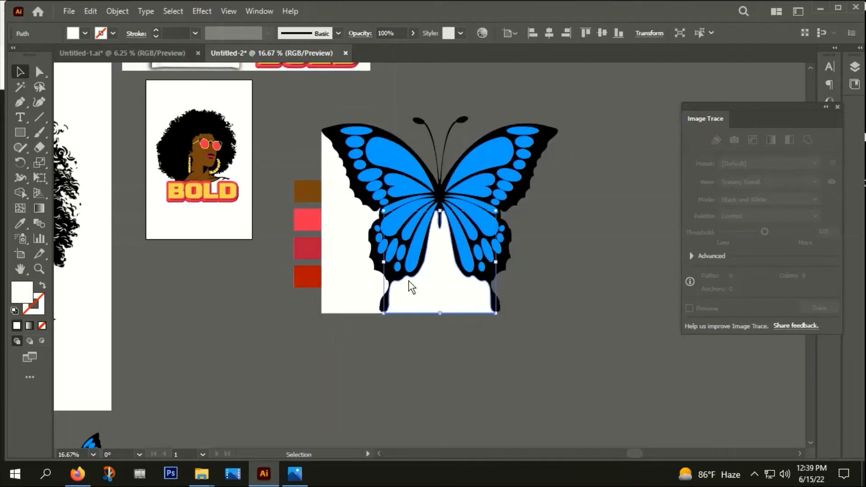
pyautogui.press('Delete')
pyautogui.click(371, 281)
pyautogui.press('Delete')
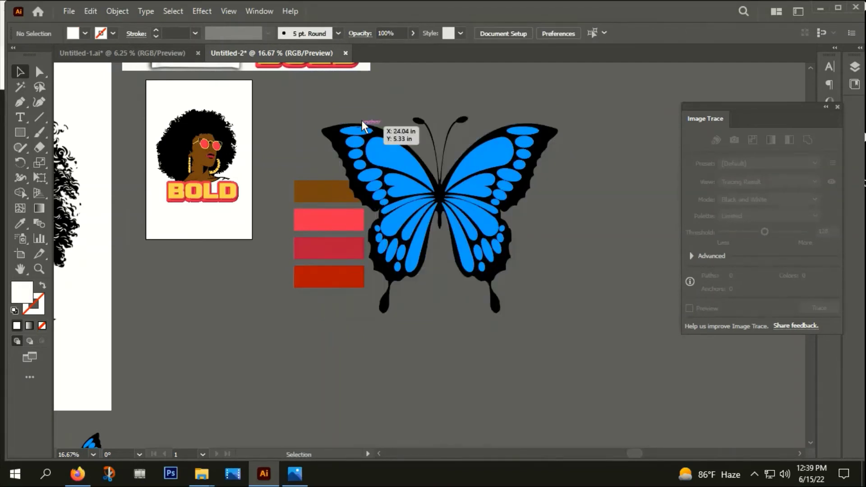
# Select all pieces of the traced butterfly and move them clear of the color swatches
pyautogui.moveTo(498, 251); pyautogui.dragTo(517, 269)
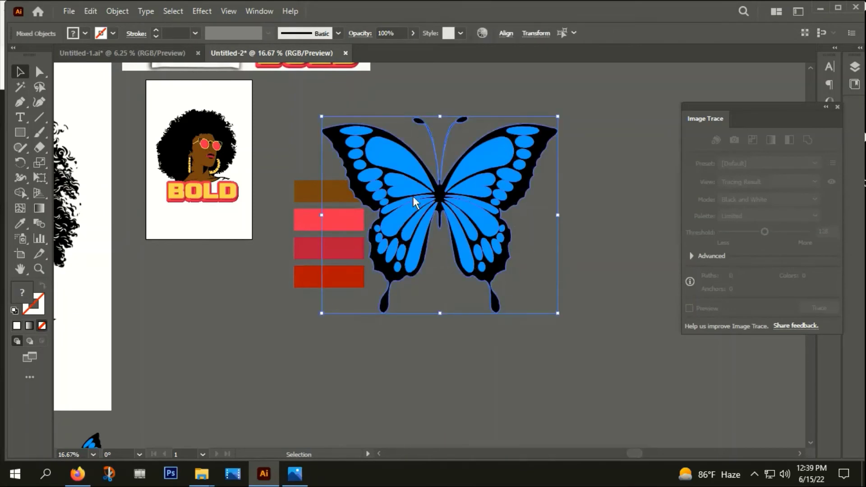
pyautogui.moveTo(418, 188); pyautogui.dragTo(484, 183)
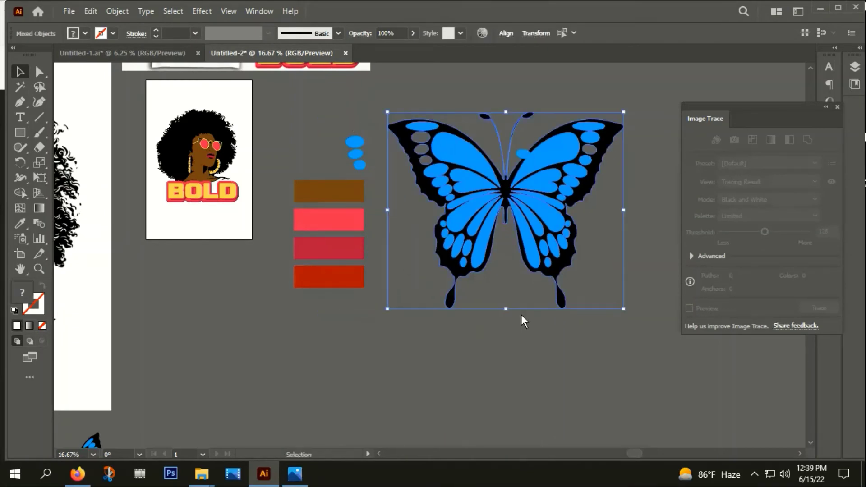
pyautogui.hotkey('ctrl', 'z')
pyautogui.scroll(2, 354, 163)
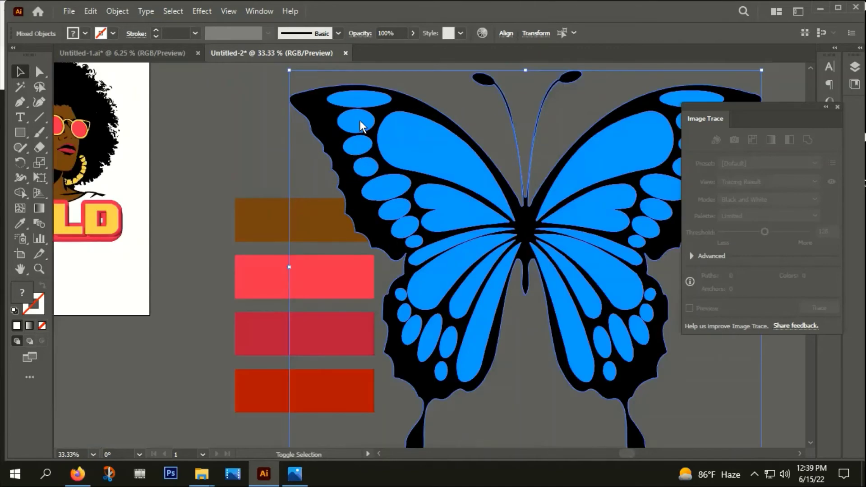
pyautogui.scroll(-2, 368, 172)
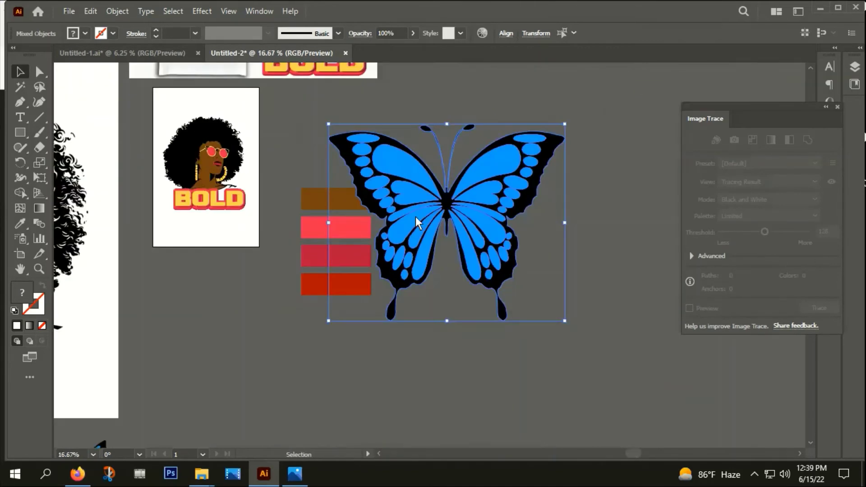
pyautogui.moveTo(416, 217); pyautogui.dragTo(489, 211)
pyautogui.click(506, 321)
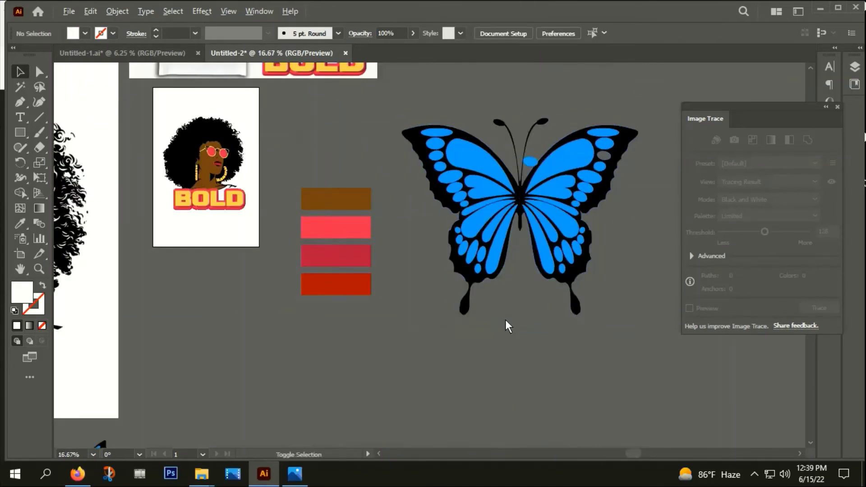
# Move the stray blue oval near the antennae back into the empty spot at the butterfly's right wing edge
pyautogui.scroll(-1, 506, 319)
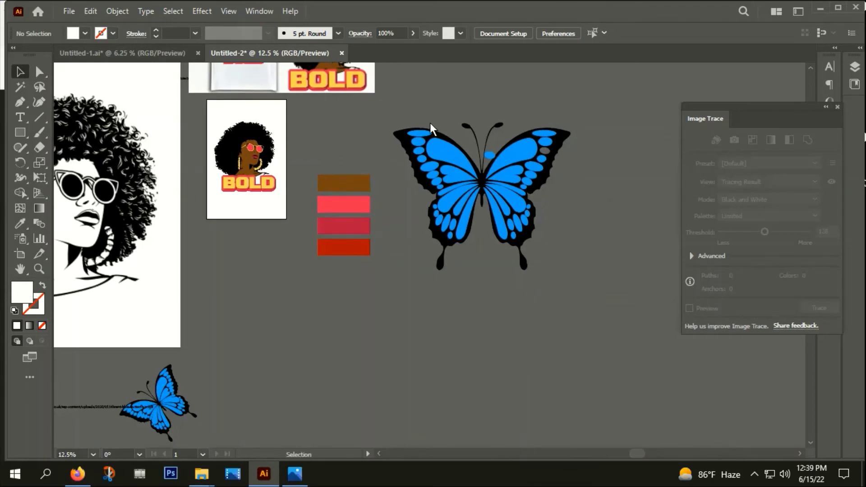
pyautogui.click(516, 200)
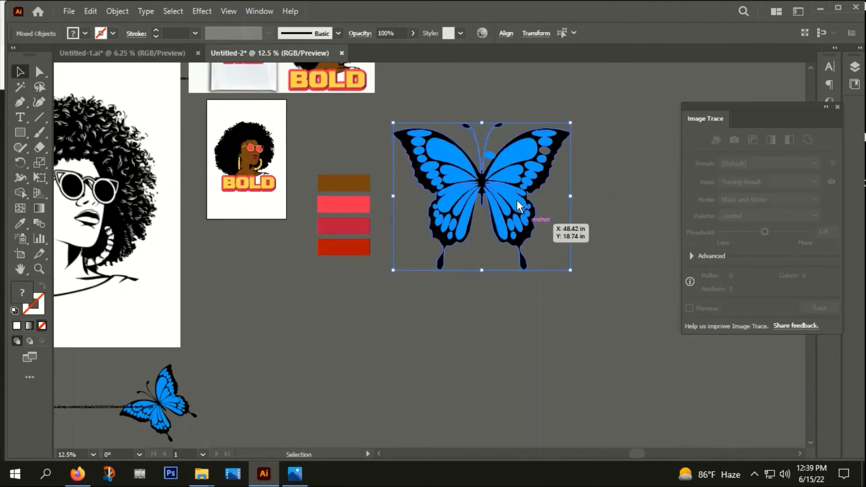
pyautogui.click(581, 183)
pyautogui.scroll(2, 496, 149)
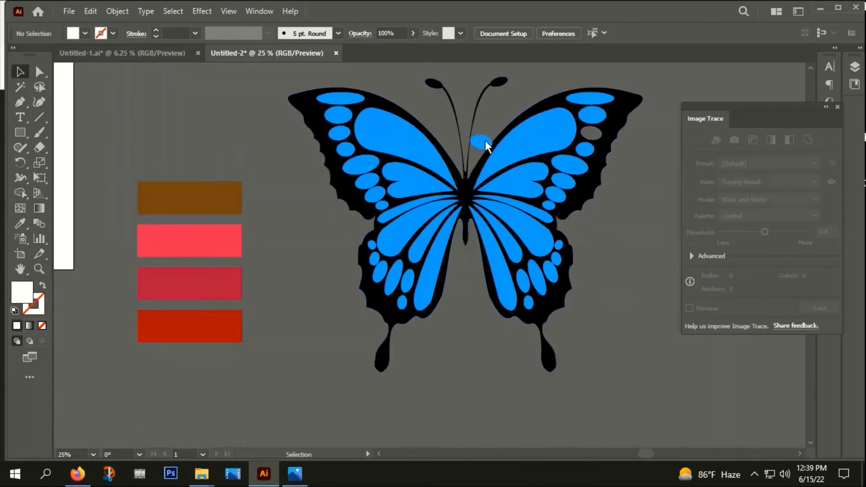
pyautogui.moveTo(485, 140); pyautogui.dragTo(569, 131)
pyautogui.scroll(8, 589, 131)
pyautogui.scroll(-6, 558, 148)
pyautogui.scroll(-3, 558, 148)
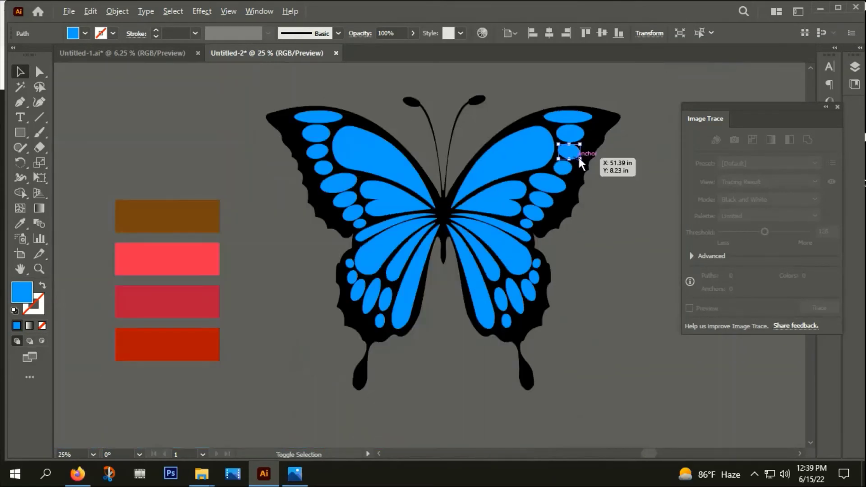
pyautogui.click(624, 229)
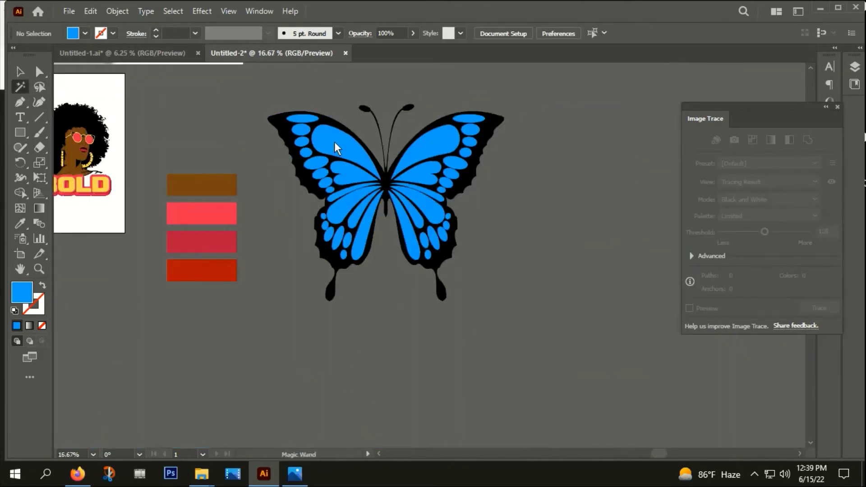
# Try to select the butterfly's blue areas with the Magic Wand and check how far the selection extends across the canvas
pyautogui.click(334, 142)
pyautogui.click(20, 72)
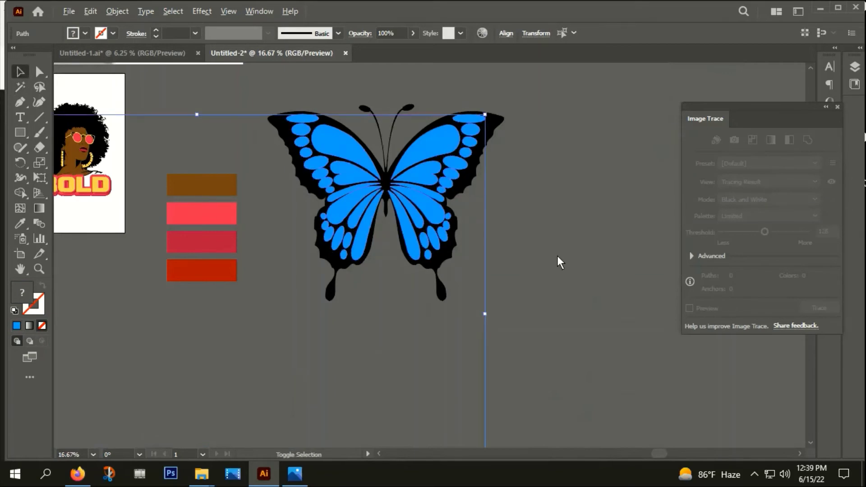
pyautogui.hotkey('ctrl', '0')
pyautogui.scroll(4, 424, 348)
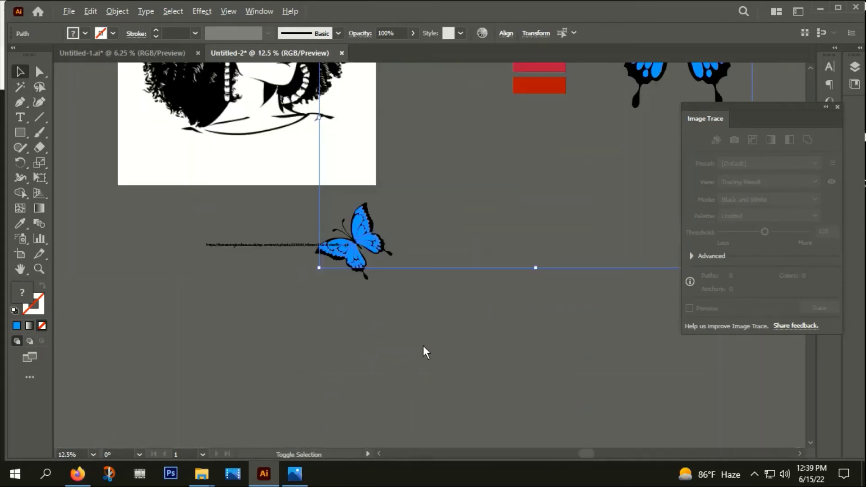
# Delete the small blue butterfly and its link text below the black-and-white portrait
pyautogui.hotkey('ctrl', 'a')
pyautogui.click(403, 310)
pyautogui.scroll(-1, 404, 307)
pyautogui.moveTo(404, 303); pyautogui.dragTo(381, 241)
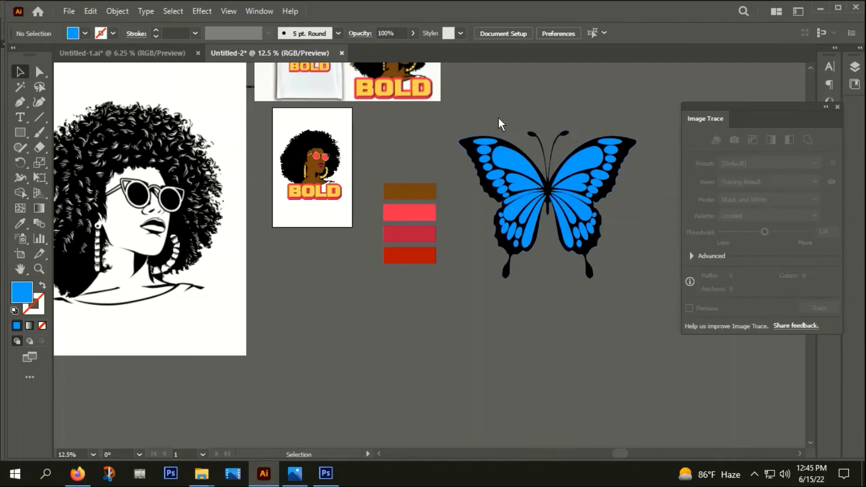
# Select all the blue areas of the large butterfly with the Magic Wand and group them
pyautogui.click(18, 88)
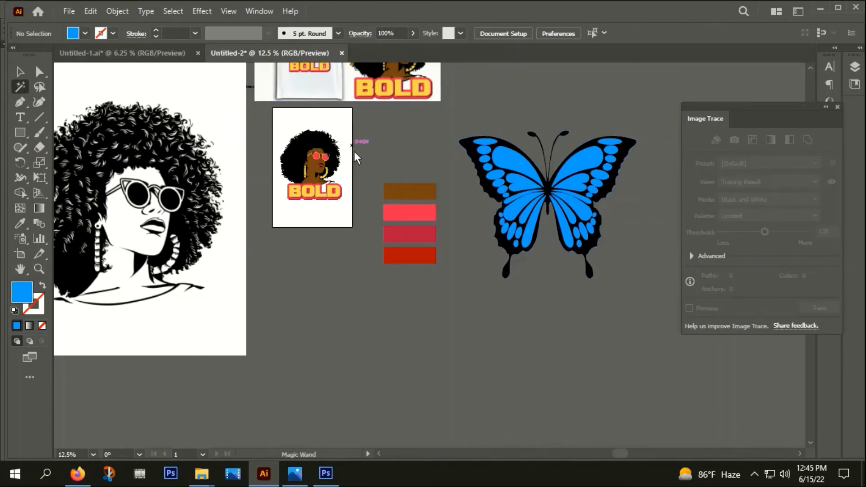
pyautogui.click(505, 158)
pyautogui.press('v')
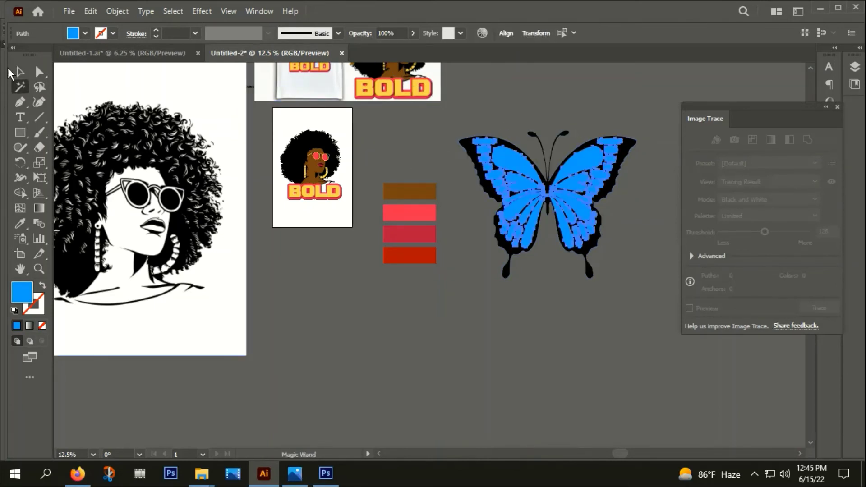
pyautogui.click(547, 193)
pyautogui.rightClick(511, 163)
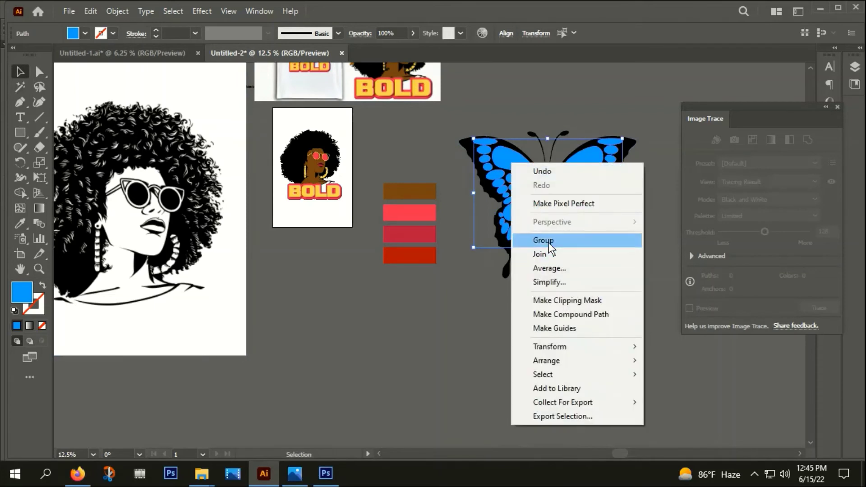
pyautogui.click(541, 244)
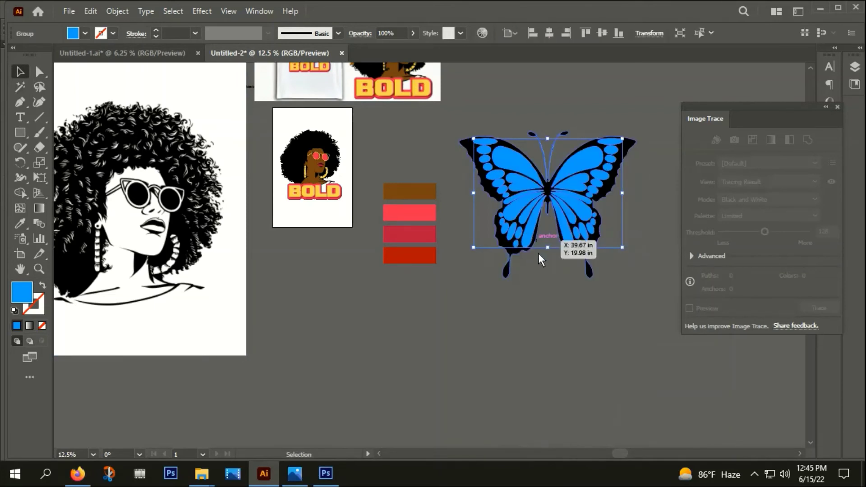
pyautogui.click(521, 99)
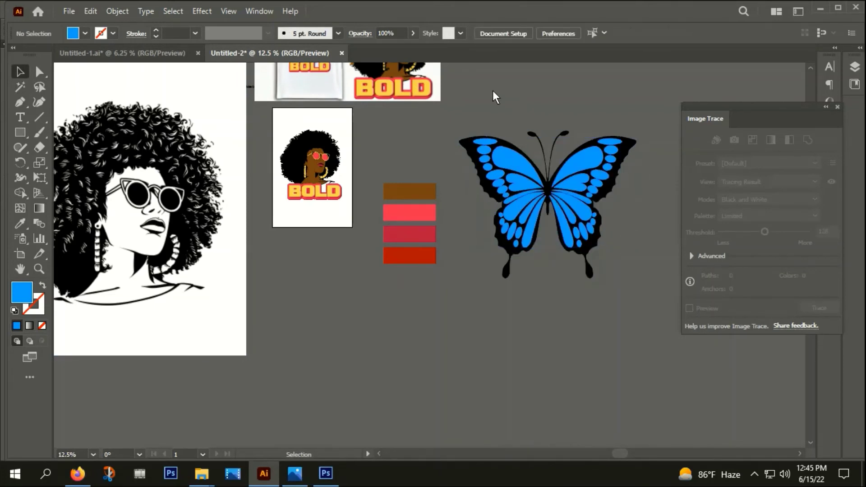
# Select the whole blue butterfly and place a duplicate of it directly below the original
pyautogui.moveTo(560, 259); pyautogui.dragTo(601, 290)
pyautogui.moveTo(580, 174); pyautogui.dragTo(569, 342)
pyautogui.scroll(-5, 648, 315)
pyautogui.hscroll(2, 648, 315)
pyautogui.click(580, 255)
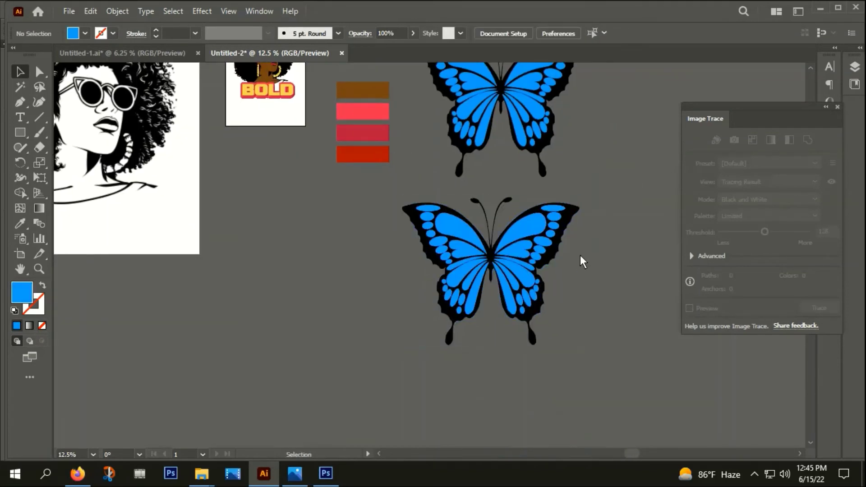
# Recolor the lower butterfly's blue wing group to orange, hex F9B40B
pyautogui.click(519, 230)
pyautogui.doubleClick(19, 295)
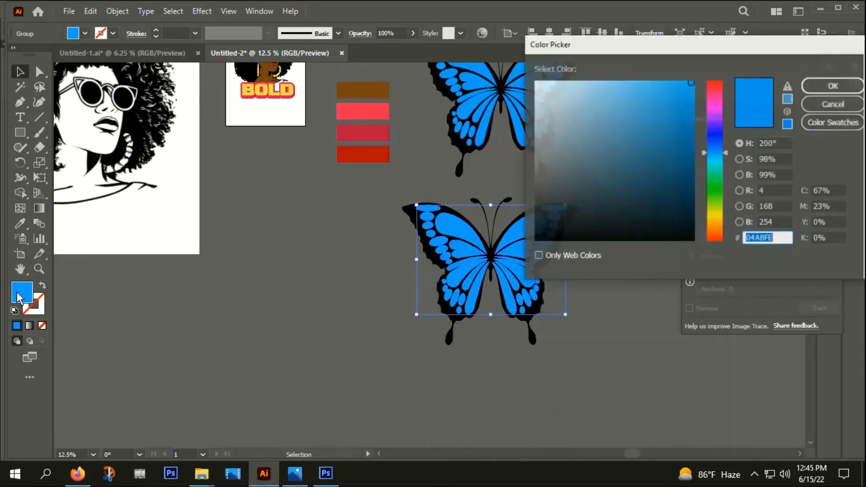
pyautogui.click(715, 223)
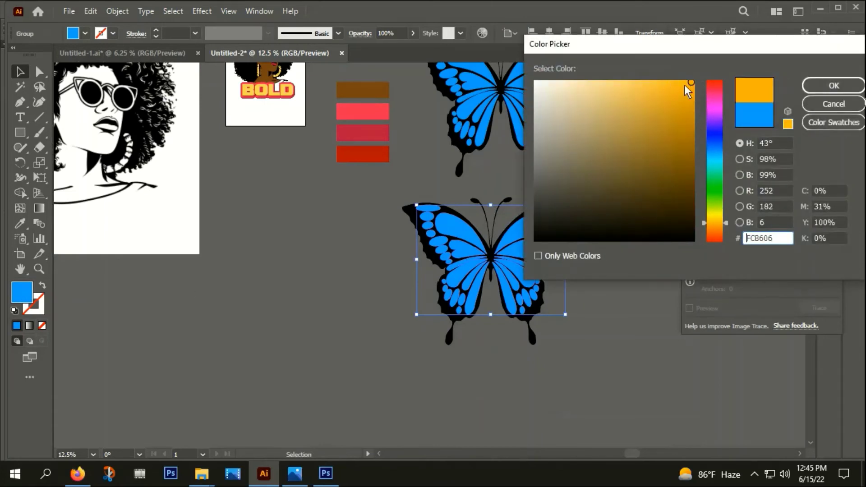
pyautogui.click(691, 83)
pyautogui.click(836, 85)
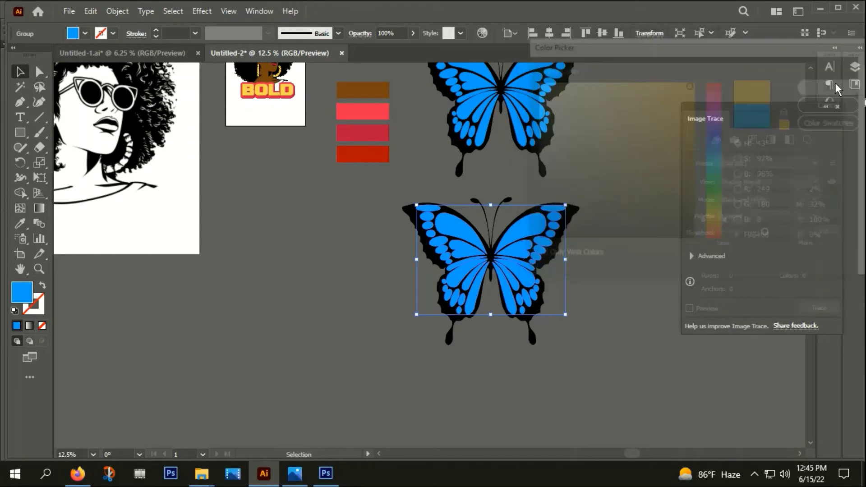
pyautogui.click(478, 182)
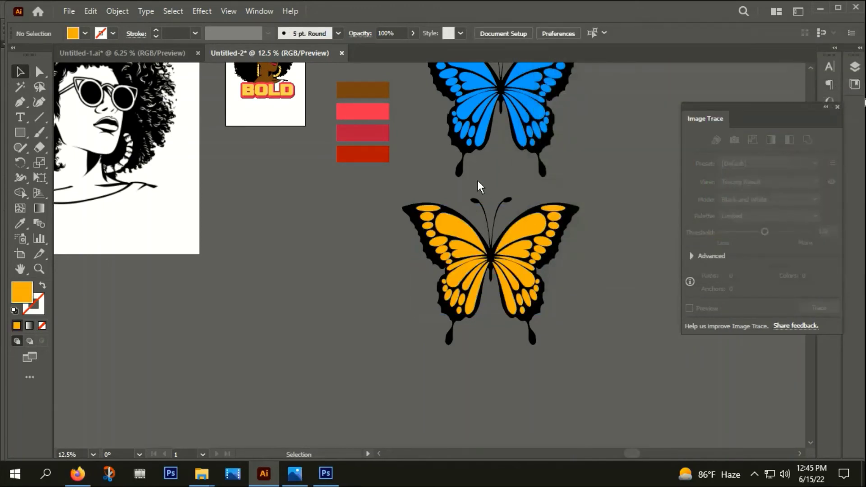
# Duplicate the orange butterfly beside it and recolor the copy's wing group bright pink, RGB 247, 11, 236
pyautogui.moveTo(529, 255); pyautogui.dragTo(498, 234)
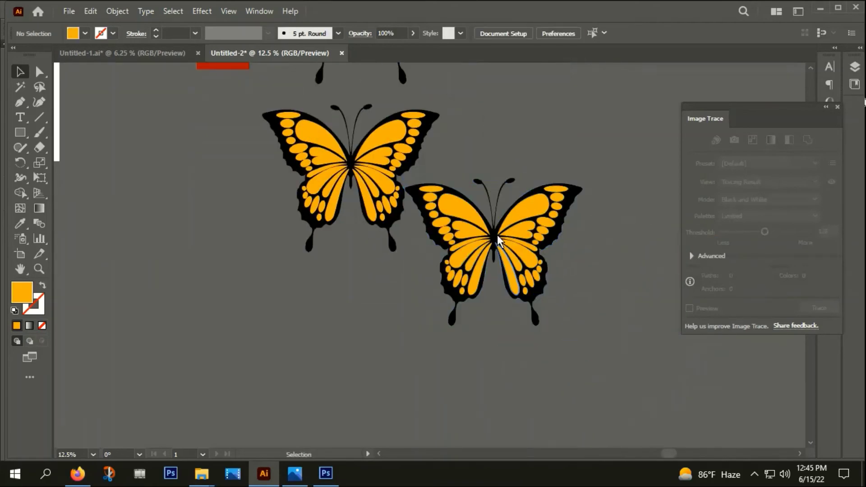
pyautogui.click(456, 204)
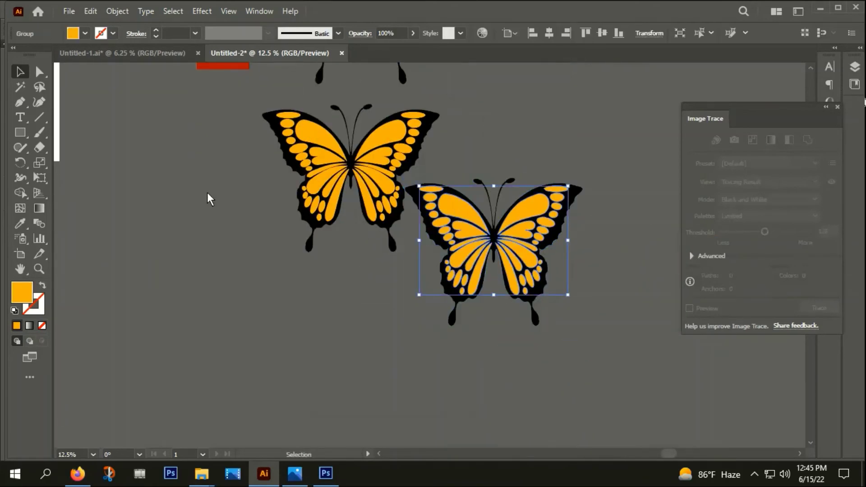
pyautogui.doubleClick(22, 291)
pyautogui.click(714, 105)
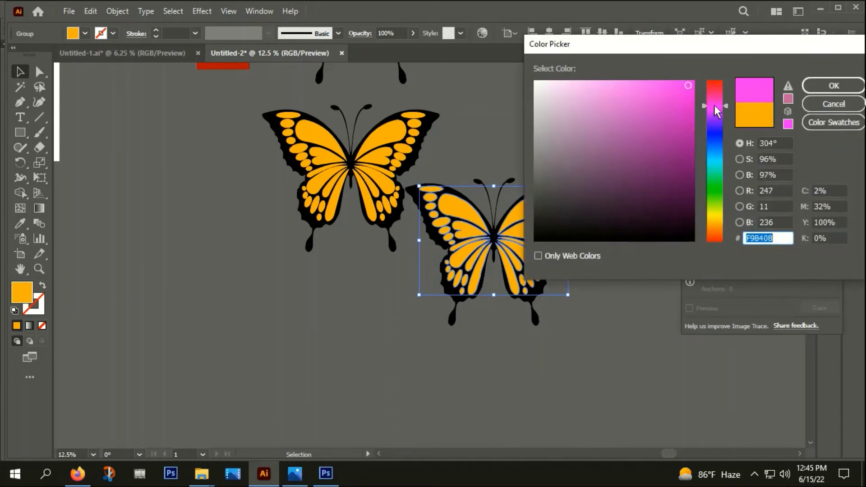
pyautogui.click(830, 91)
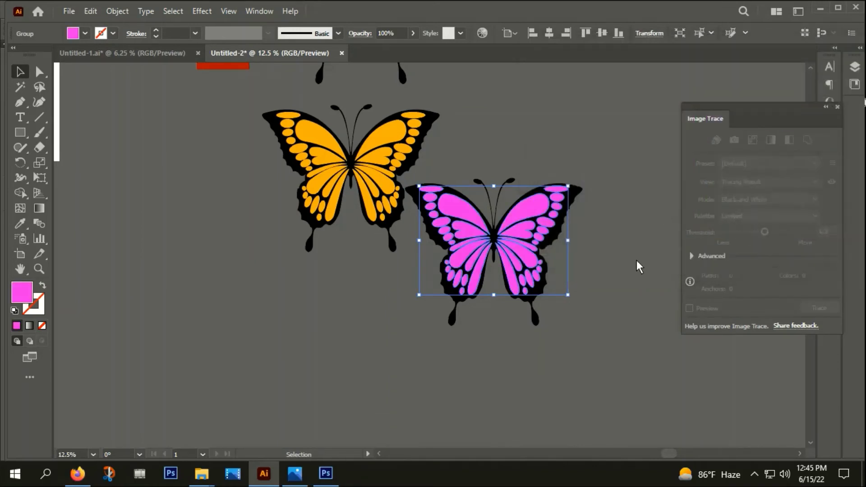
# Group the pink butterfly's wing fills with its black parts, and do the same for the orange butterfly
pyautogui.moveTo(467, 152); pyautogui.dragTo(542, 253)
pyautogui.rightClick(571, 266)
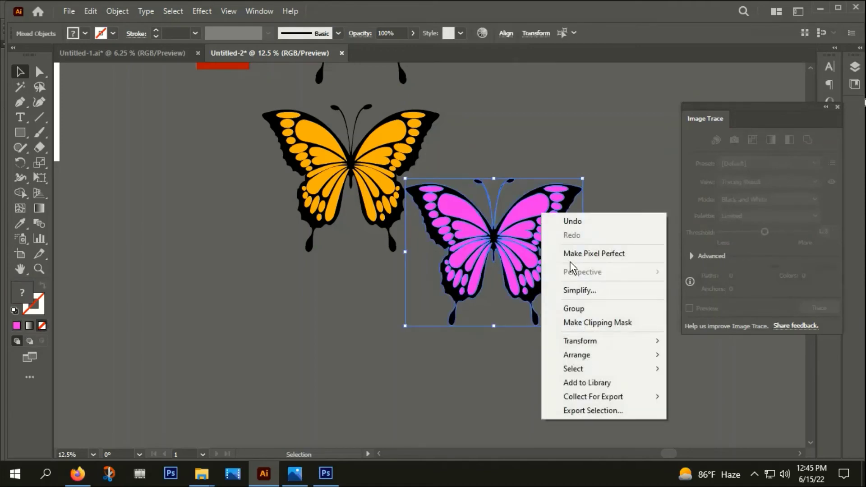
pyautogui.click(571, 309)
pyautogui.scroll(4, 585, 372)
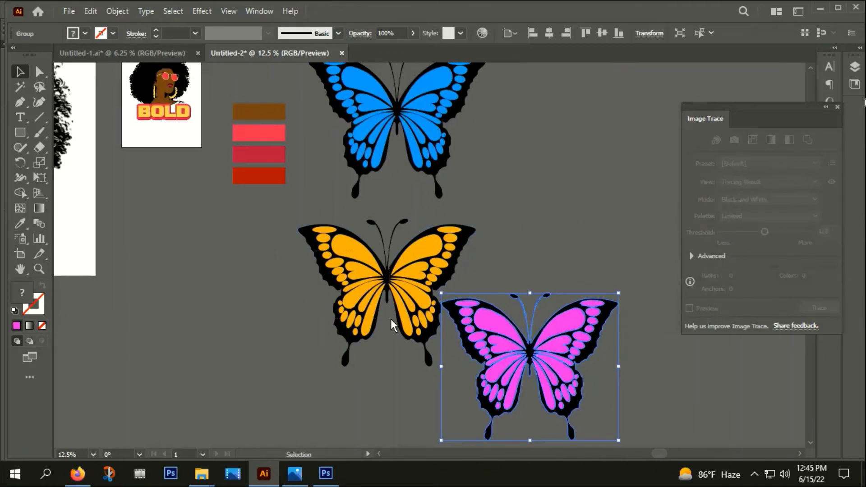
pyautogui.rightClick(407, 257)
pyautogui.click(425, 147)
pyautogui.scroll(3, 519, 180)
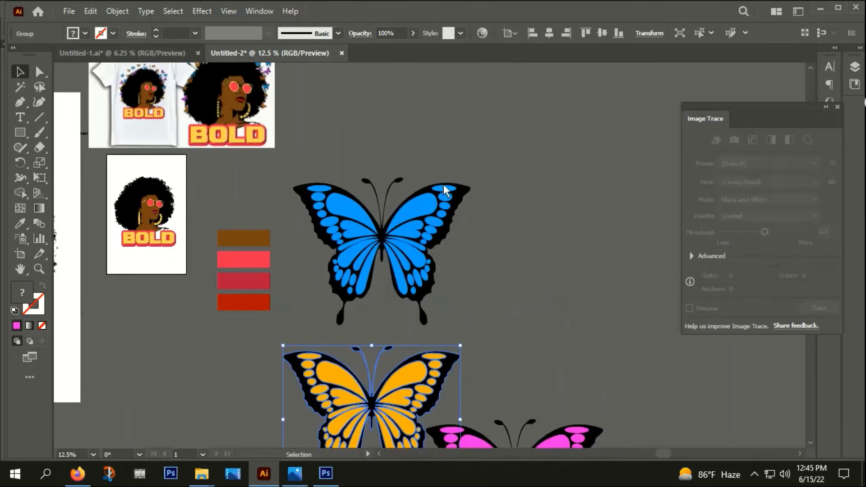
# Group the blue butterfly with its black parts, scale it down and place it just above the woman's hair
pyautogui.rightClick(431, 204)
pyautogui.click(466, 298)
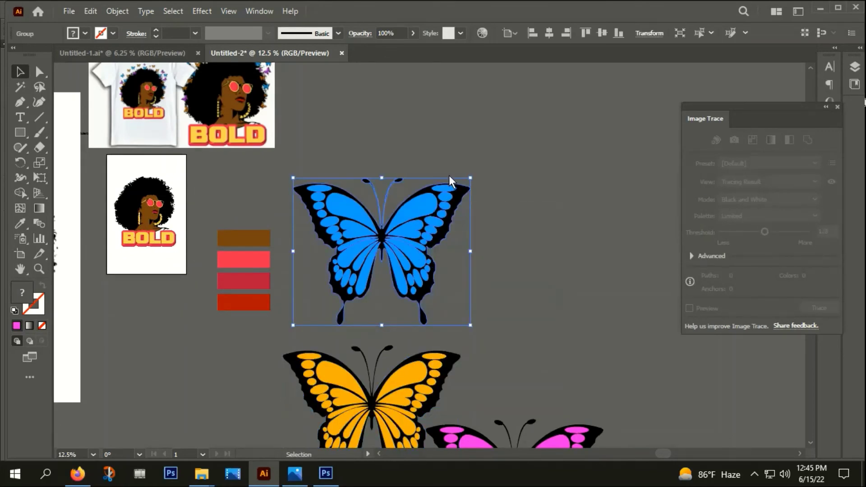
pyautogui.moveTo(470, 178); pyautogui.dragTo(154, 177)
pyautogui.click(391, 252)
pyautogui.click(382, 251)
pyautogui.click(389, 256)
# Scale down the orange and pink butterflies and move both onto the artboard above the woman's hair
pyautogui.scroll(-3, 334, 149)
pyautogui.click(392, 293)
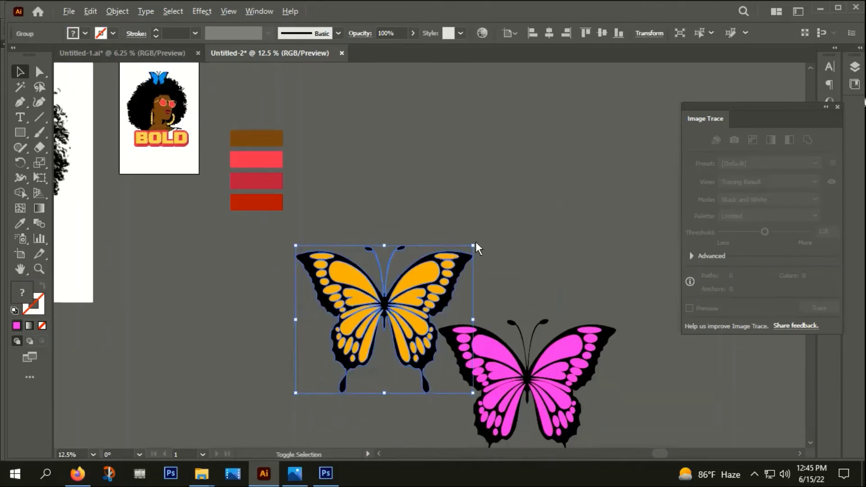
pyautogui.moveTo(472, 246); pyautogui.dragTo(402, 305)
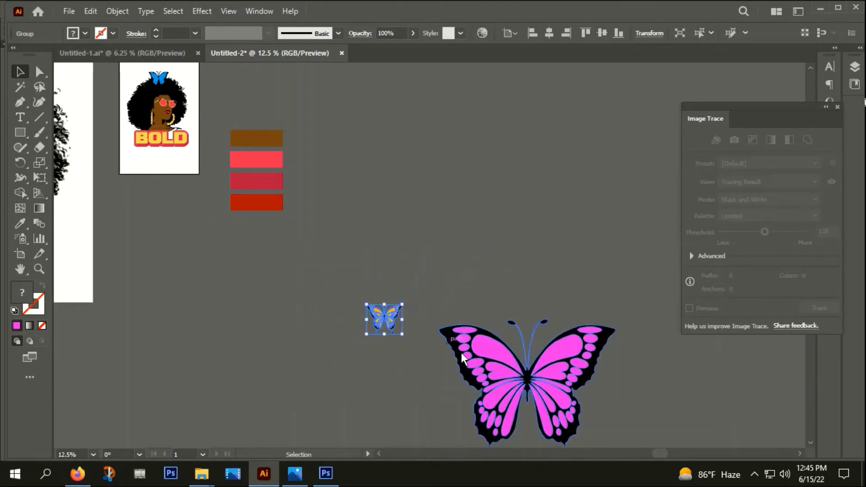
pyautogui.click(540, 316)
pyautogui.moveTo(621, 321); pyautogui.dragTo(153, 93)
pyautogui.click(449, 169)
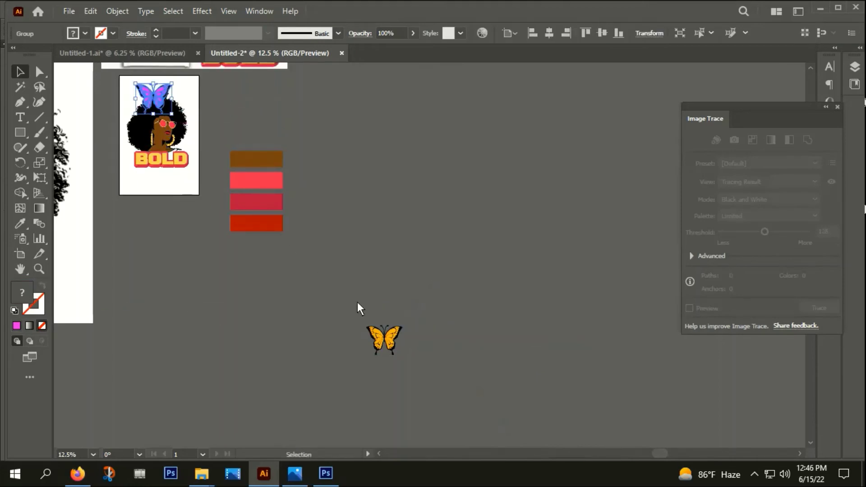
pyautogui.moveTo(388, 336); pyautogui.dragTo(180, 103)
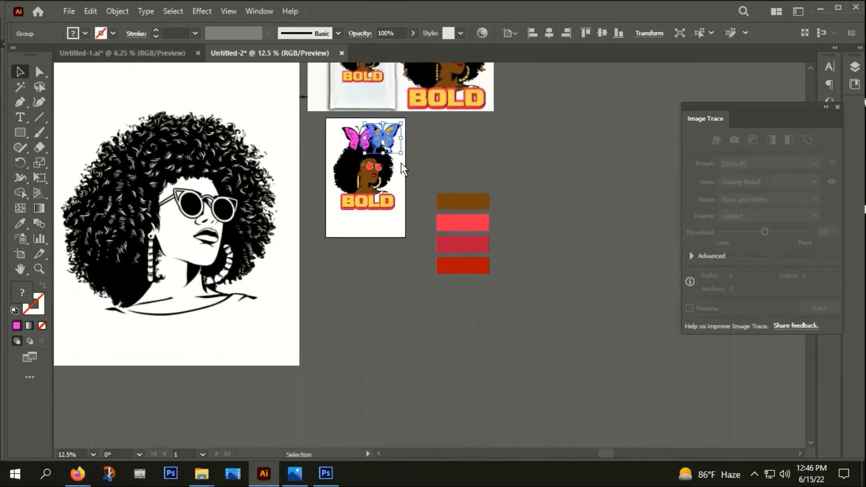
# Shrink the pink butterfly, tilt it outward and place it beside the upper-left edge of the hair
pyautogui.scroll(4, 402, 163)
pyautogui.moveTo(348, 127); pyautogui.dragTo(233, 189)
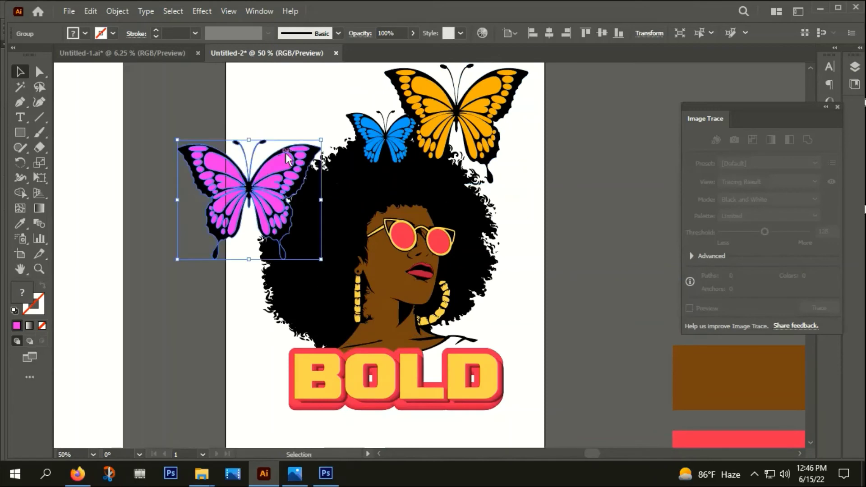
pyautogui.moveTo(322, 143); pyautogui.dragTo(271, 119)
pyautogui.scroll(2, 275, 191)
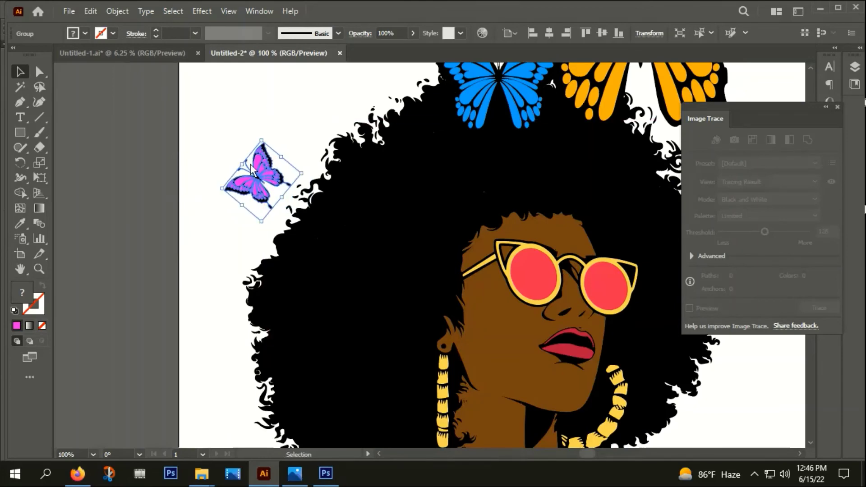
pyautogui.moveTo(259, 179); pyautogui.dragTo(275, 199)
# Shrink and tilt the blue butterfly, placing it along the hair edge just above the pink one
pyautogui.scroll(-1, 276, 185)
pyautogui.moveTo(400, 121); pyautogui.dragTo(271, 99)
pyautogui.moveTo(334, 70); pyautogui.dragTo(294, 155)
pyautogui.click(327, 118)
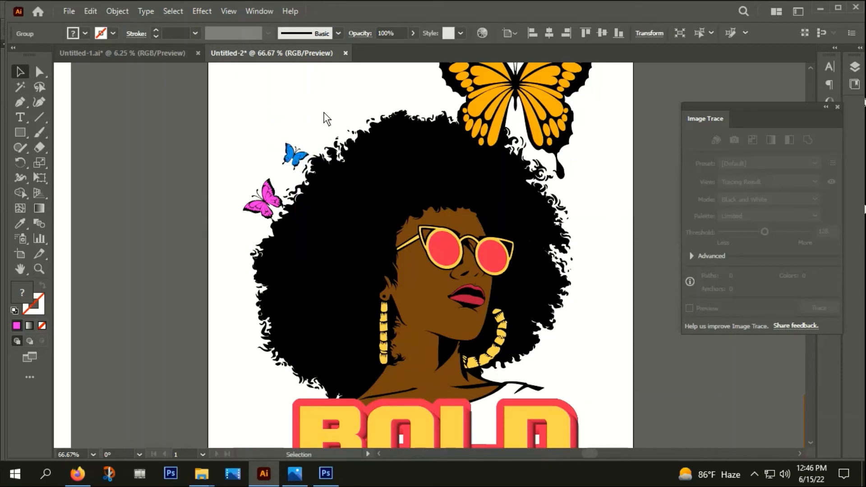
# Scale down the orange butterfly and place it at the upper-right edge of the hair
pyautogui.scroll(-3, 327, 118)
pyautogui.click(426, 89)
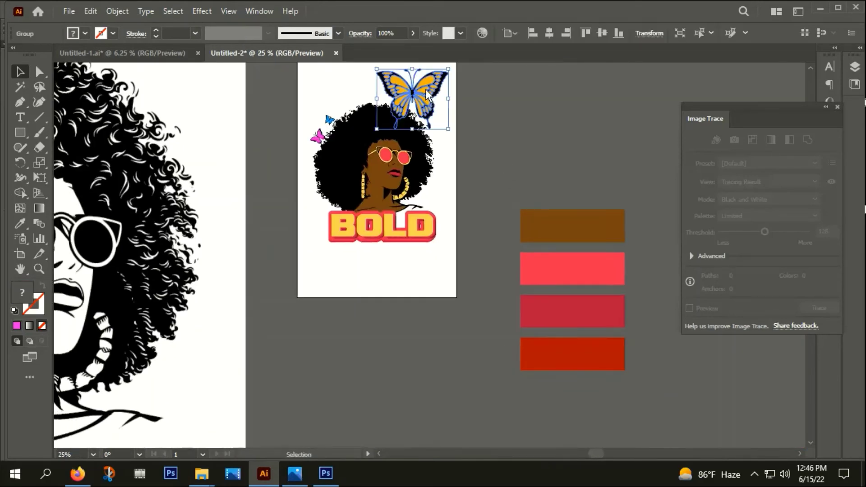
pyautogui.scroll(1, 426, 89)
pyautogui.moveTo(456, 146); pyautogui.dragTo(443, 118)
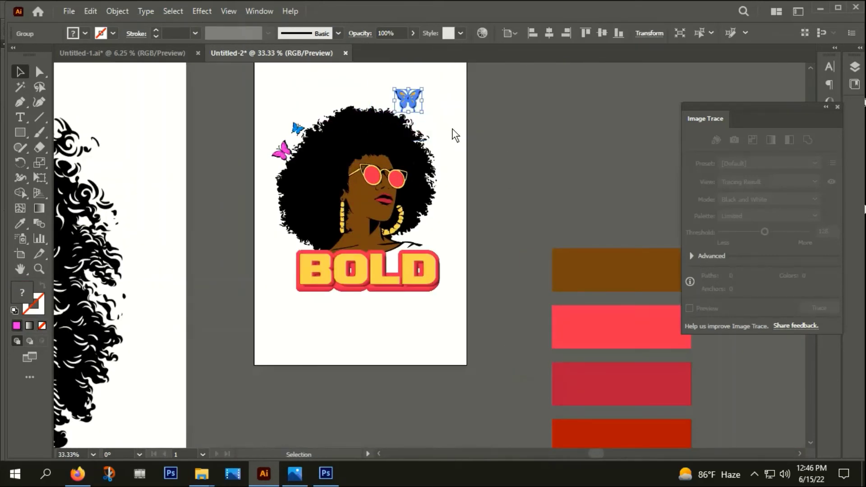
pyautogui.click(454, 131)
pyautogui.moveTo(405, 91); pyautogui.dragTo(419, 127)
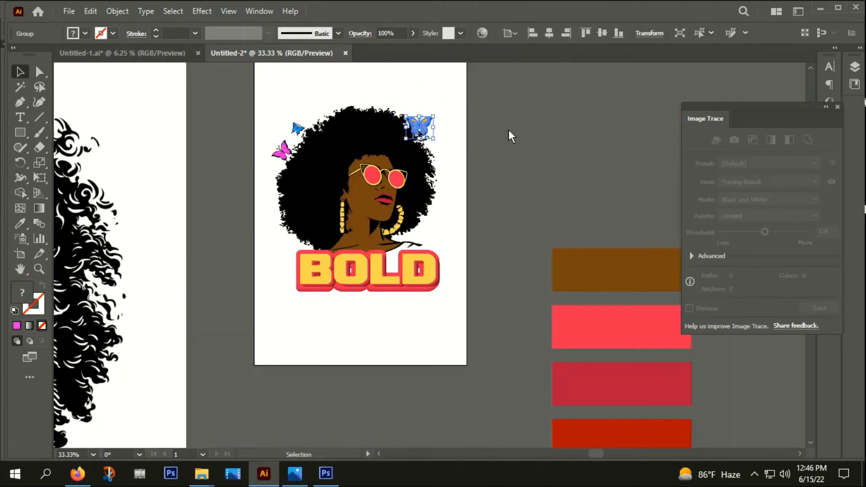
pyautogui.click(510, 130)
# Duplicate the blue, pink and orange butterflies and distribute the copies around the outline of the hair
pyautogui.moveTo(307, 124); pyautogui.dragTo(323, 98)
pyautogui.click(474, 126)
pyautogui.moveTo(283, 152); pyautogui.dragTo(325, 115)
pyautogui.moveTo(325, 115); pyautogui.dragTo(457, 136)
pyautogui.scroll(4, 456, 188)
pyautogui.scroll(-3, 463, 167)
pyautogui.click(454, 169)
pyautogui.scroll(-1, 437, 174)
pyautogui.click(450, 176)
pyautogui.click(447, 122)
pyautogui.moveTo(399, 80); pyautogui.dragTo(373, 84)
pyautogui.moveTo(422, 108); pyautogui.dragTo(272, 169)
pyautogui.click(536, 130)
# Group the portrait, BOLD lettering and butterflies, enlarge the group to about 11.1 in wide and center it on the artboard
pyautogui.scroll(-2, 536, 130)
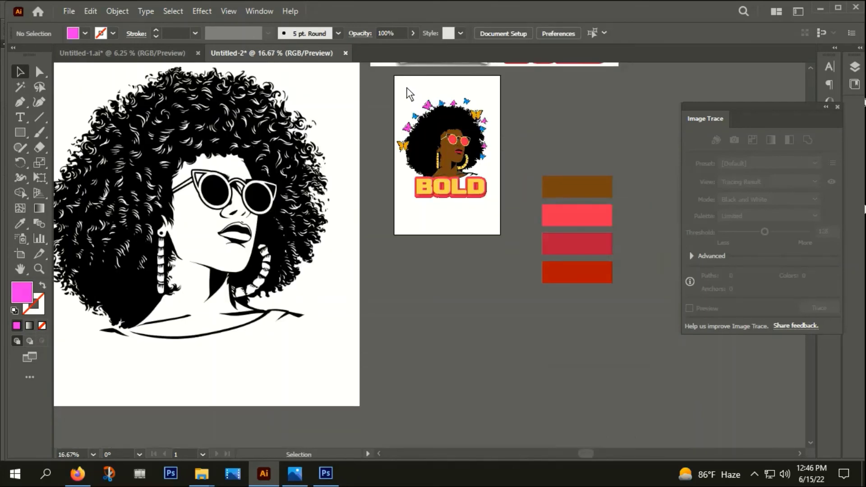
pyautogui.scroll(1, 442, 130)
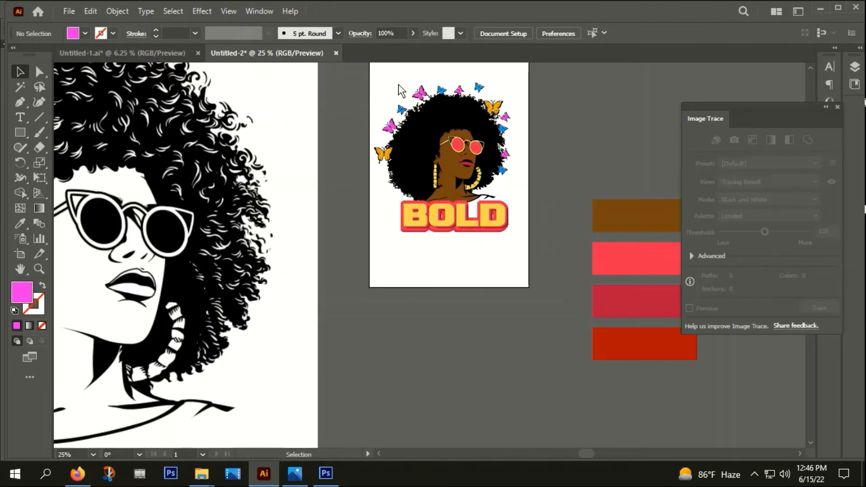
pyautogui.moveTo(372, 82); pyautogui.dragTo(510, 234)
pyautogui.rightClick(509, 245)
pyautogui.click(523, 247)
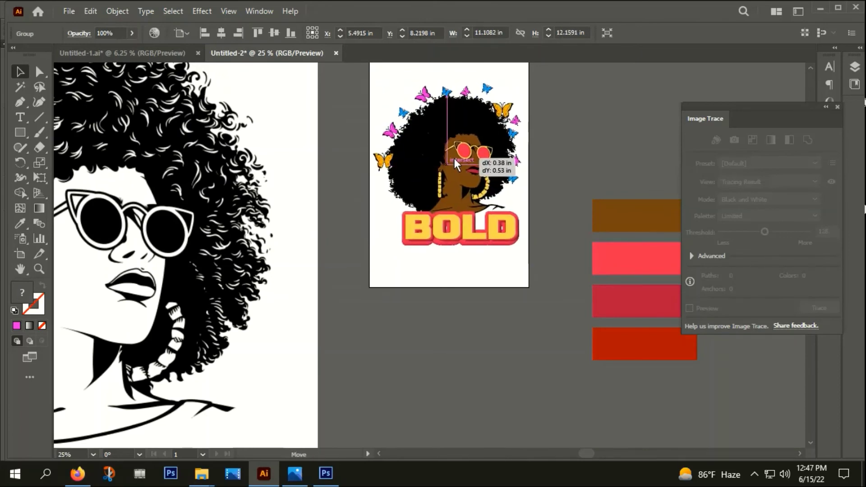
pyautogui.click(579, 130)
# Trim the artboard's top and bottom edges closer to the design, to a height of about 13.79 in
pyautogui.scroll(3, 188, 291)
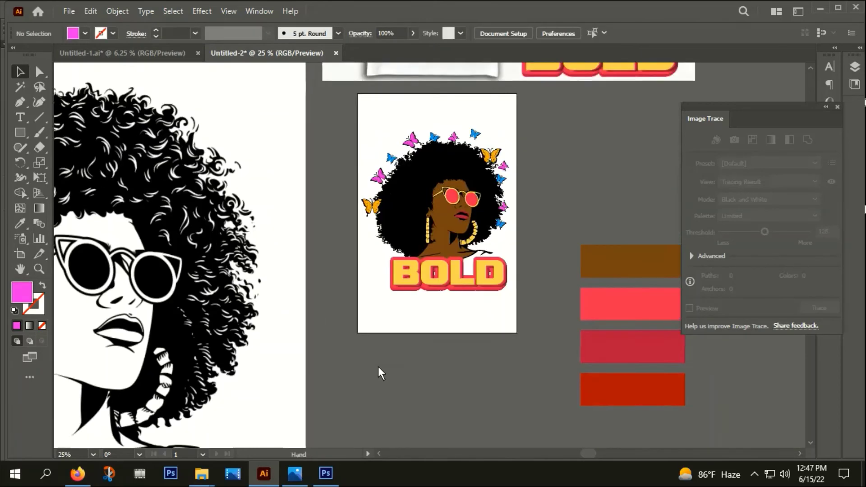
pyautogui.click(20, 254)
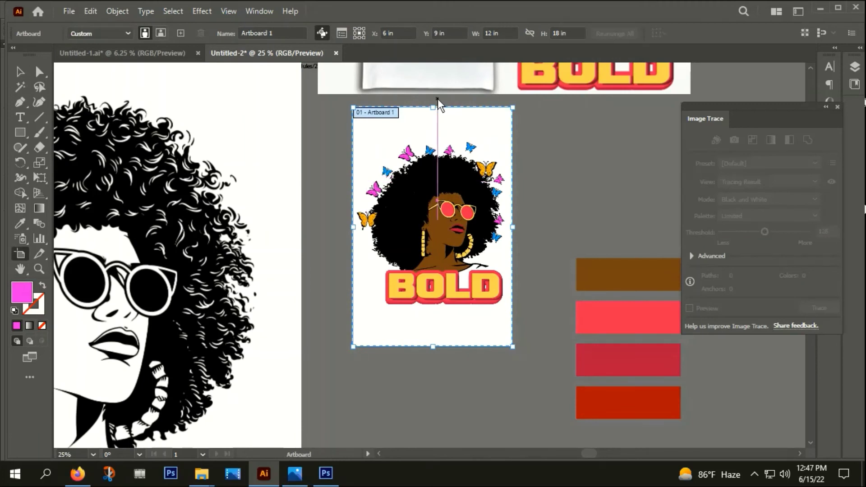
pyautogui.moveTo(434, 107); pyautogui.dragTo(433, 131)
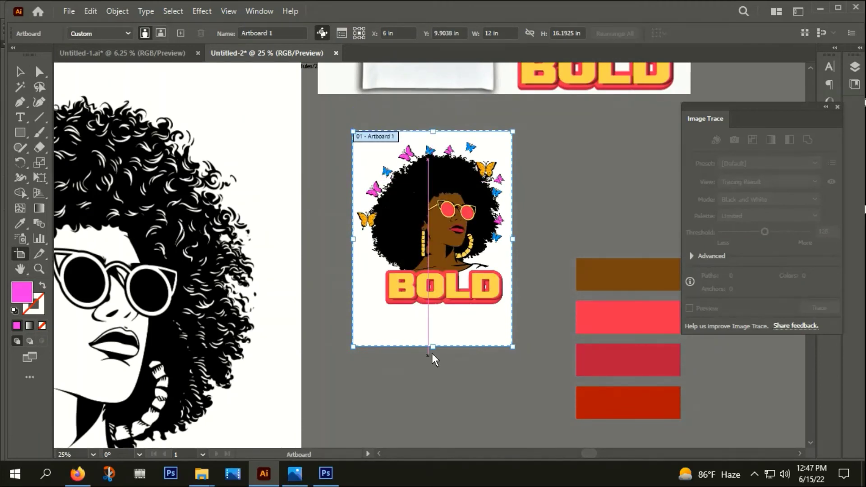
pyautogui.moveTo(433, 346); pyautogui.dragTo(431, 314)
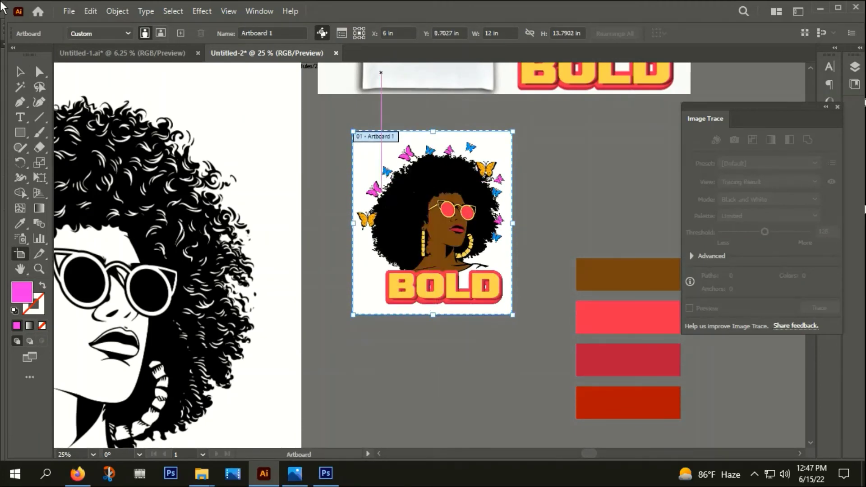
pyautogui.click(20, 71)
pyautogui.click(68, 11)
pyautogui.click(68, 11)
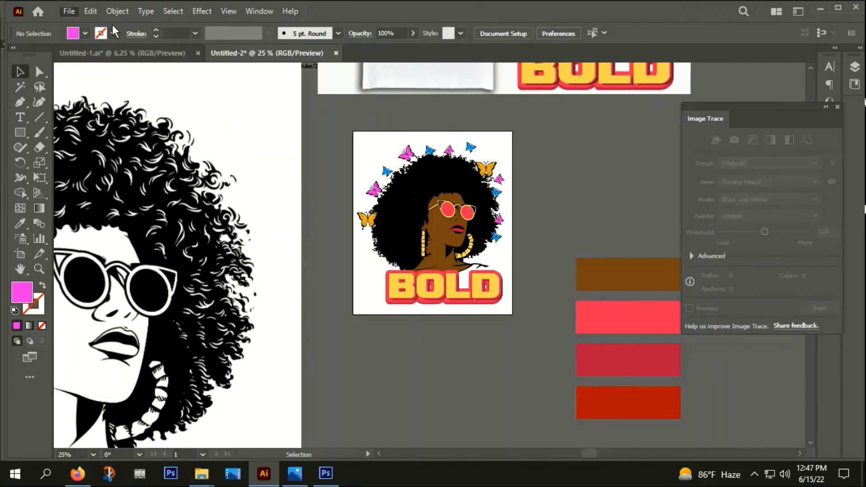
pyautogui.click(90, 11)
pyautogui.click(449, 116)
# Export all artboards to the Desktop as a PNG named png, at 72 ppi with a transparent background
pyautogui.click(68, 12)
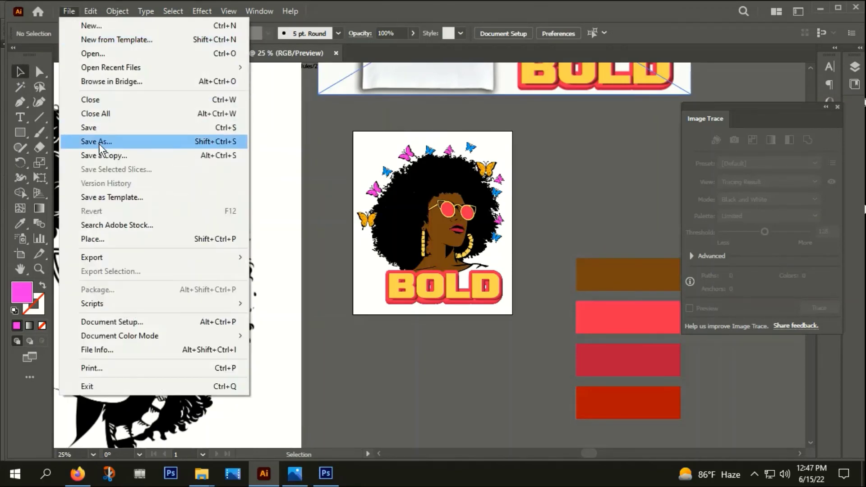
pyautogui.moveTo(68, 258)
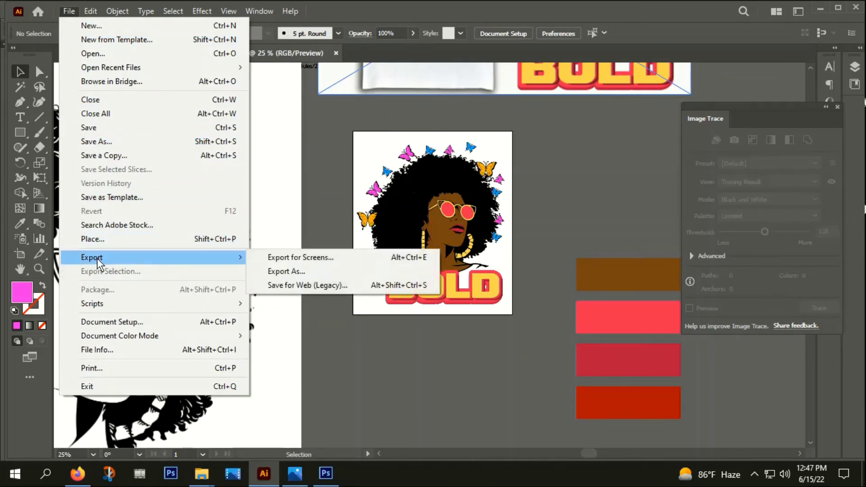
pyautogui.click(276, 272)
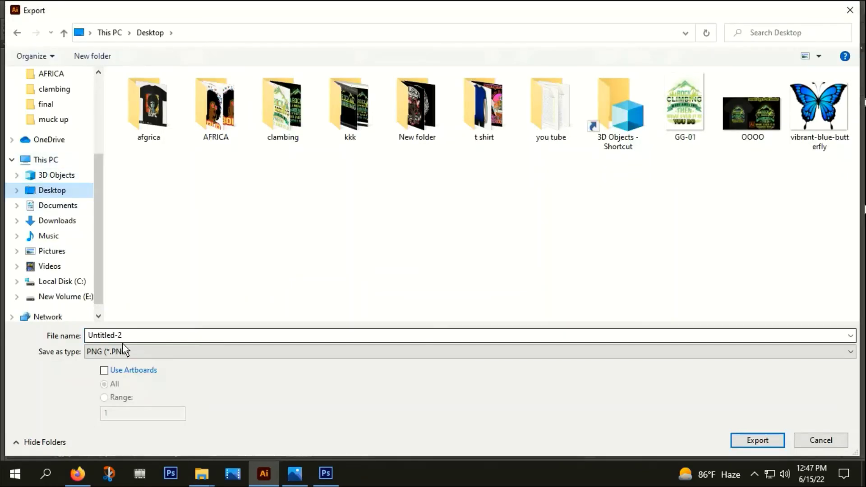
pyautogui.doubleClick(130, 336)
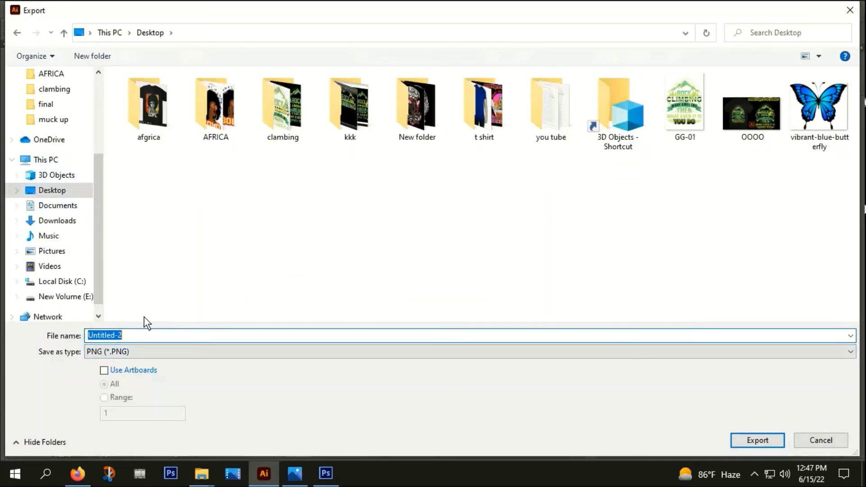
pyautogui.write('png')
pyautogui.click(103, 372)
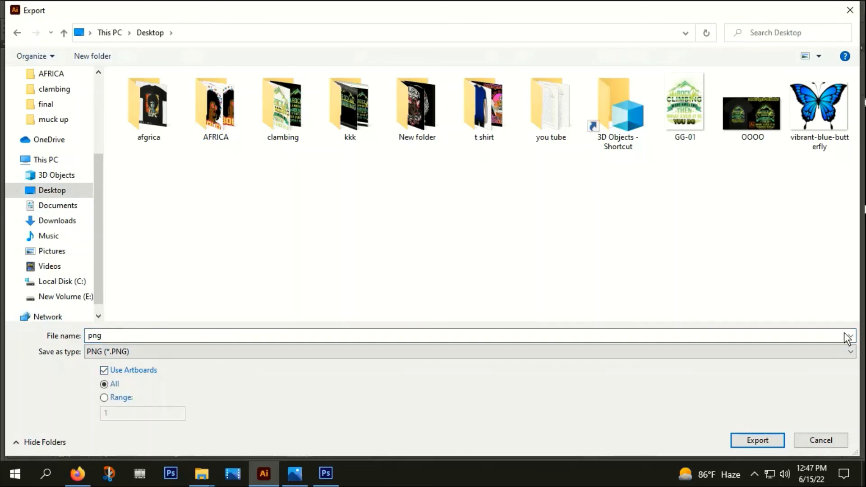
pyautogui.click(756, 441)
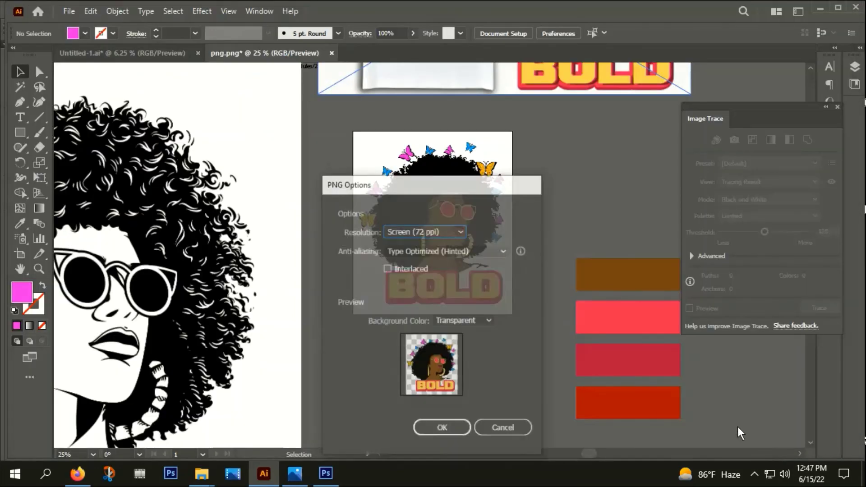
pyautogui.click(443, 428)
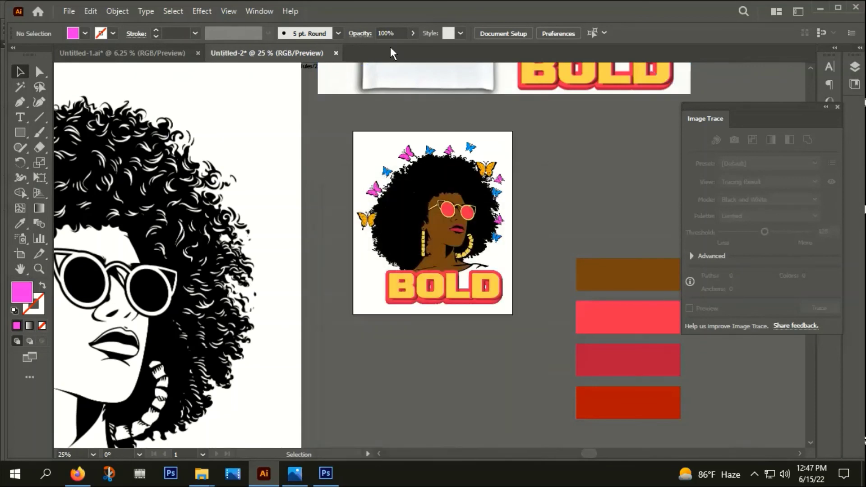
# Save the document to the Desktop as an Illustrator 2020 EPS named source file, using all artboards
pyautogui.click(72, 14)
pyautogui.click(108, 146)
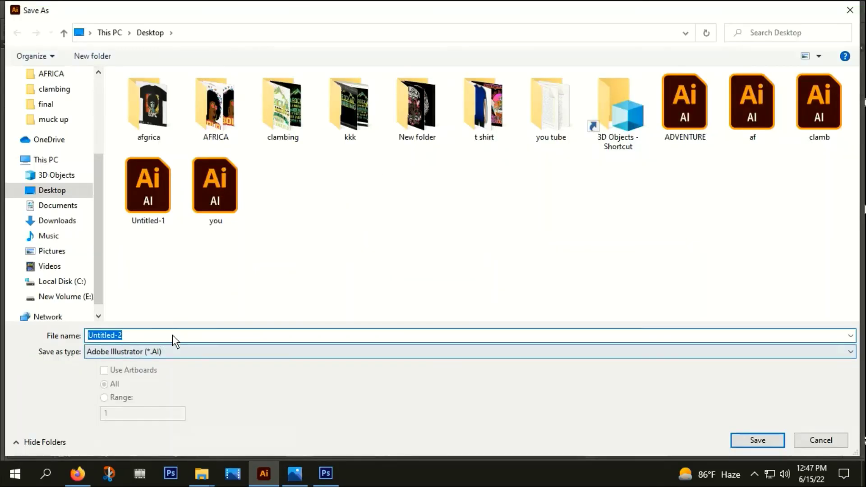
pyautogui.write('source fi')
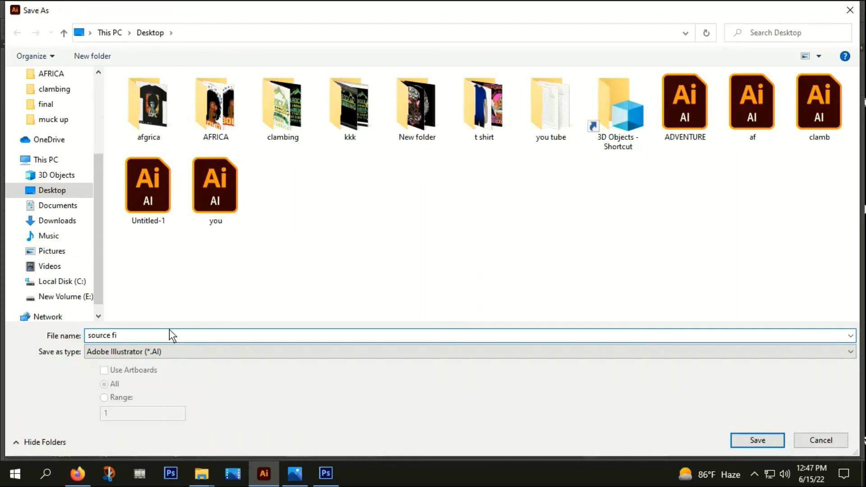
pyautogui.write('le')
pyautogui.click(169, 354)
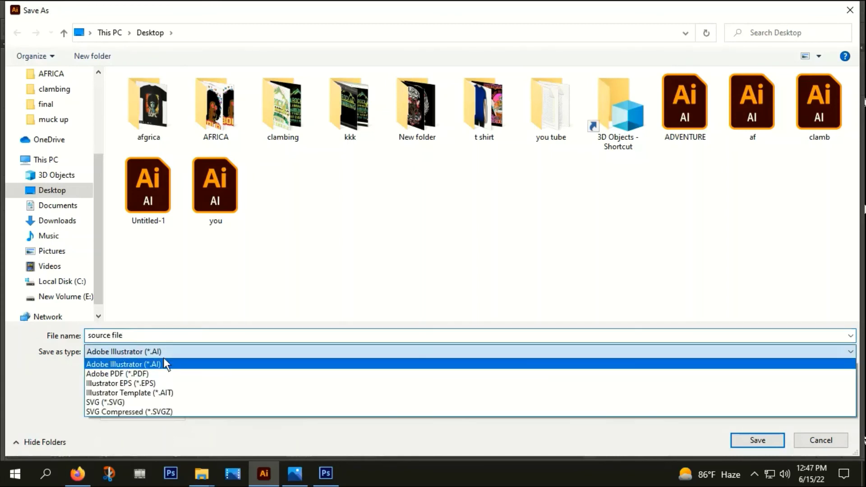
pyautogui.click(150, 383)
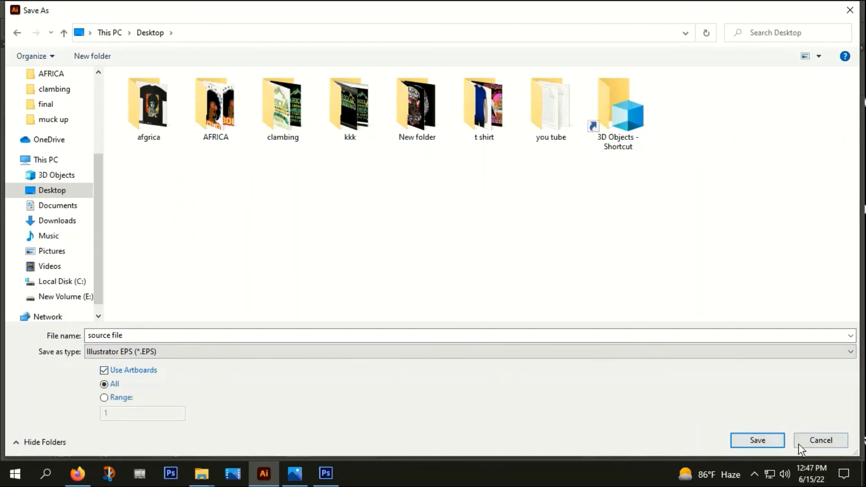
pyautogui.click(756, 440)
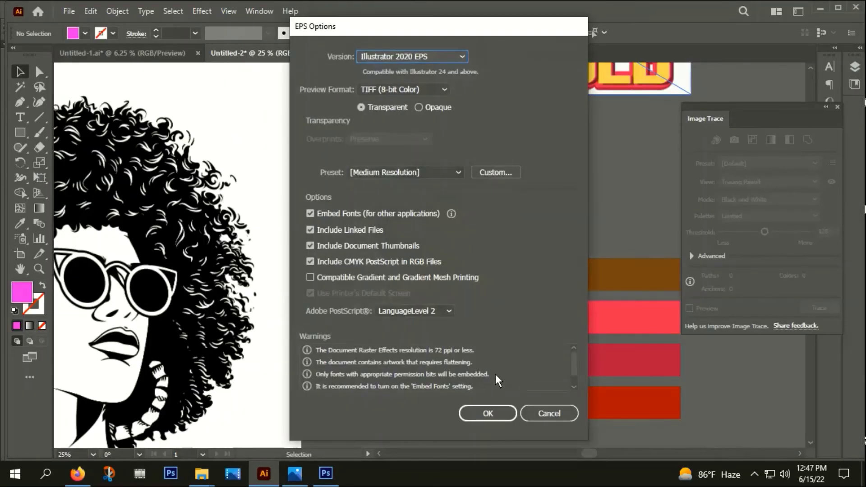
pyautogui.click(487, 414)
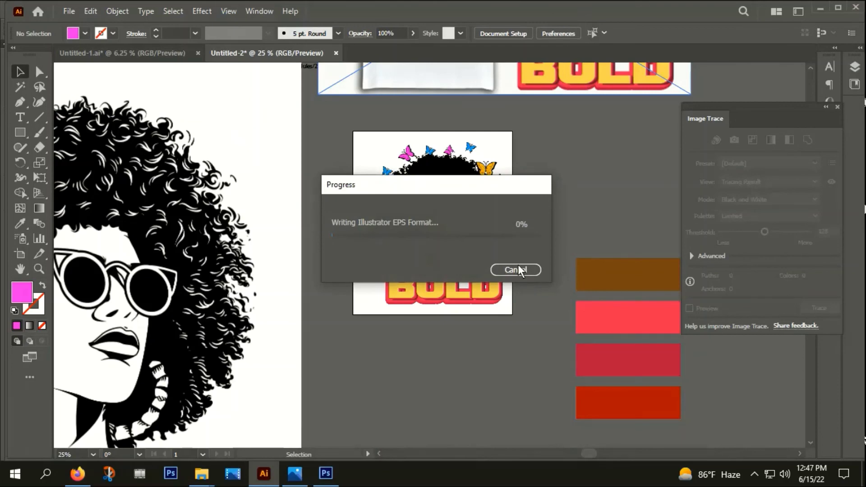
# Switch to Photoshop and place png-01 from the Desktop into the white t-shirt mockup document
pyautogui.click(325, 473)
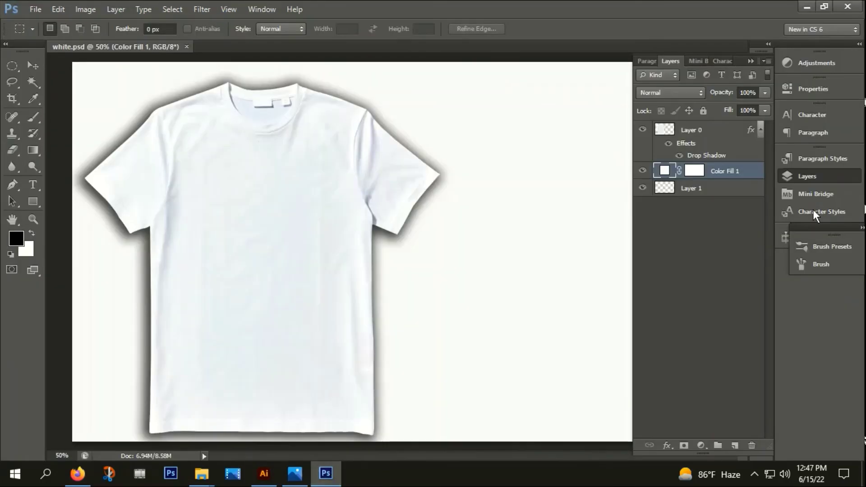
pyautogui.click(34, 8)
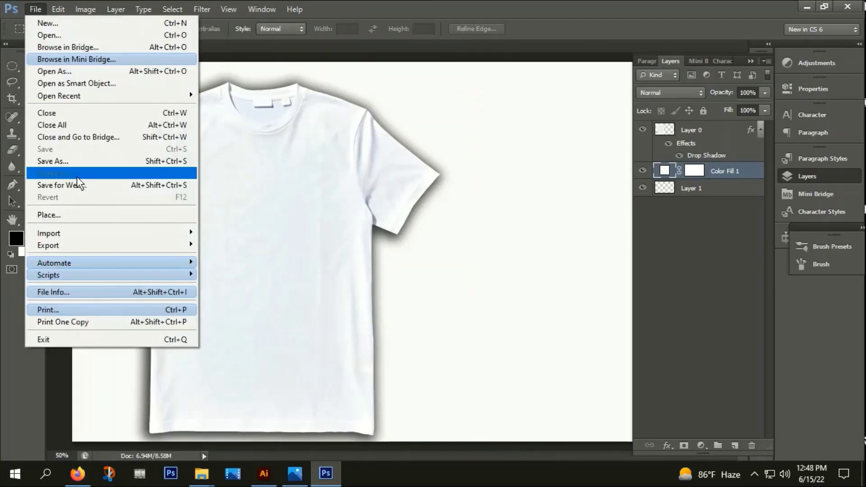
pyautogui.click(49, 215)
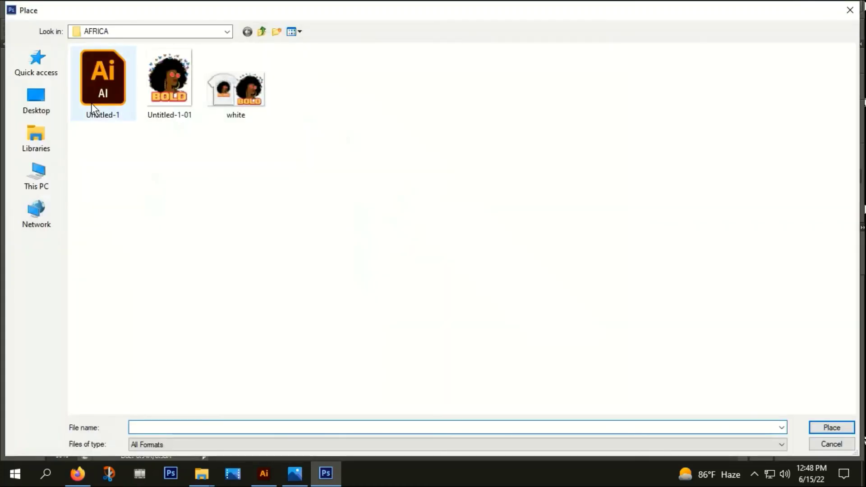
pyautogui.click(39, 102)
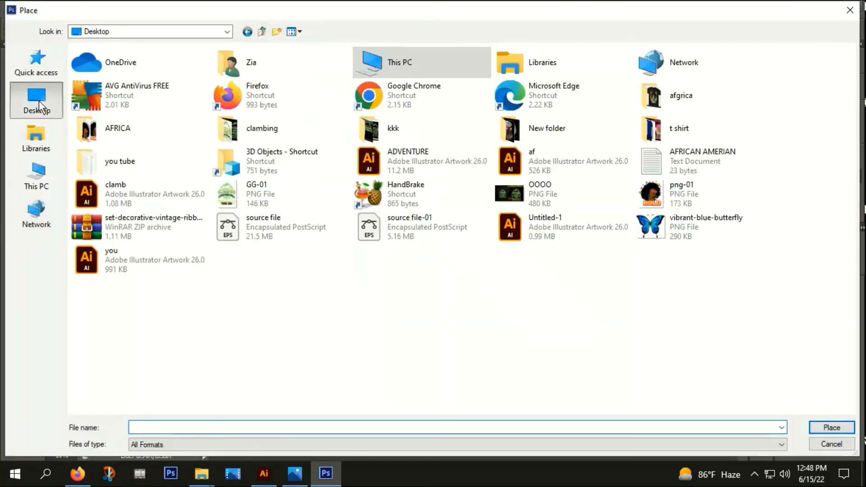
pyautogui.click(661, 194)
pyautogui.doubleClick(660, 194)
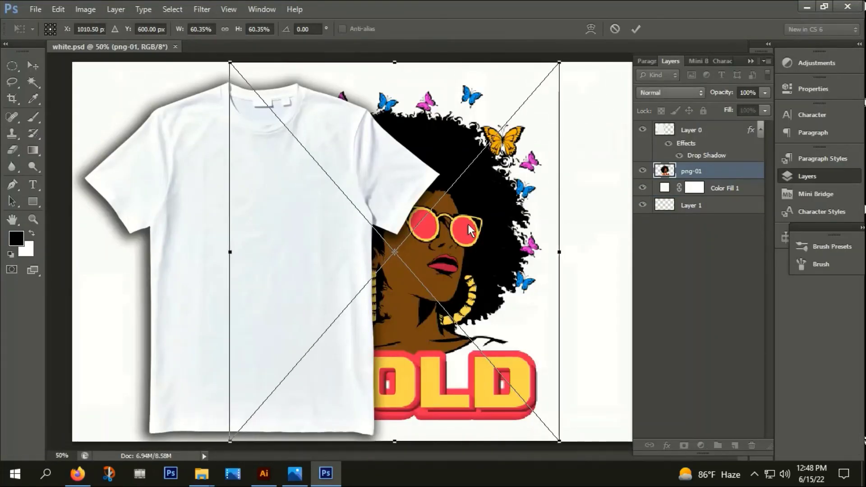
# Move the placed BOLD design to the empty area beside the t-shirt and apply the placement
pyautogui.moveTo(464, 230); pyautogui.dragTo(534, 230)
pyautogui.click(636, 30)
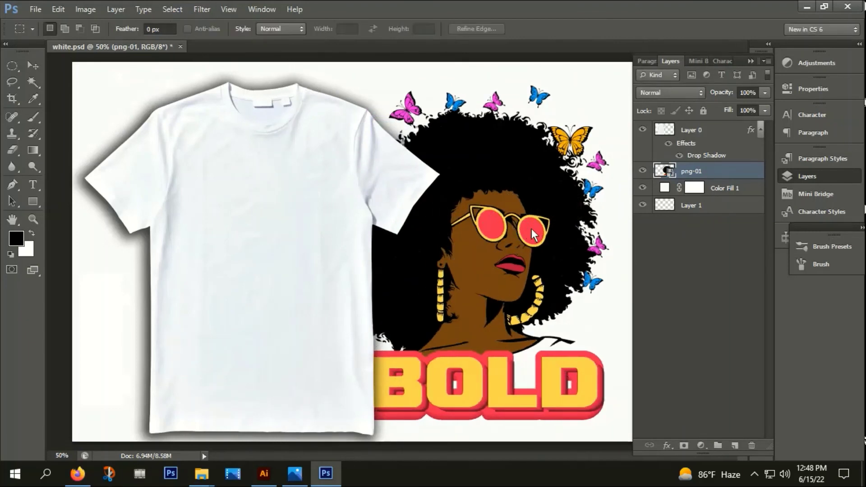
pyautogui.hotkey('ctrl', 'd')
pyautogui.click(32, 66)
pyautogui.moveTo(510, 213); pyautogui.dragTo(526, 224)
# Duplicate the png-01 layer above the t-shirt layer, scale the copy to about 28% and move it onto the shirt's chest
pyautogui.moveTo(703, 171); pyautogui.dragTo(715, 132)
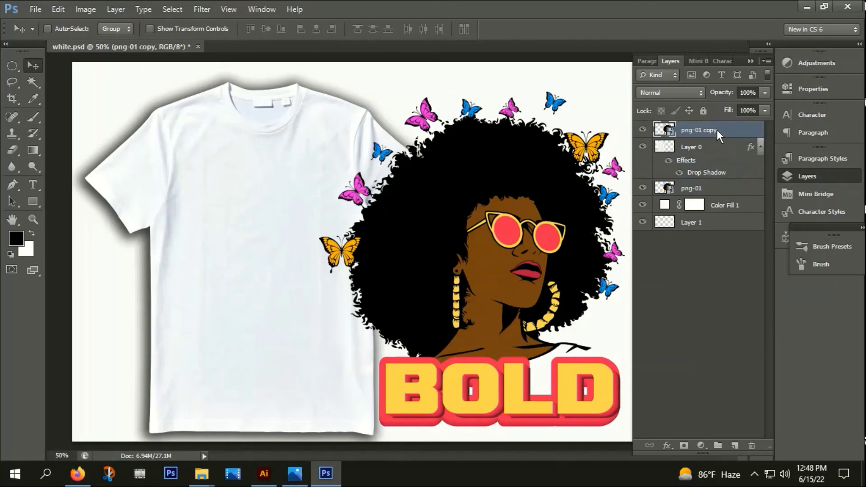
pyautogui.hotkey('ctrl', 't')
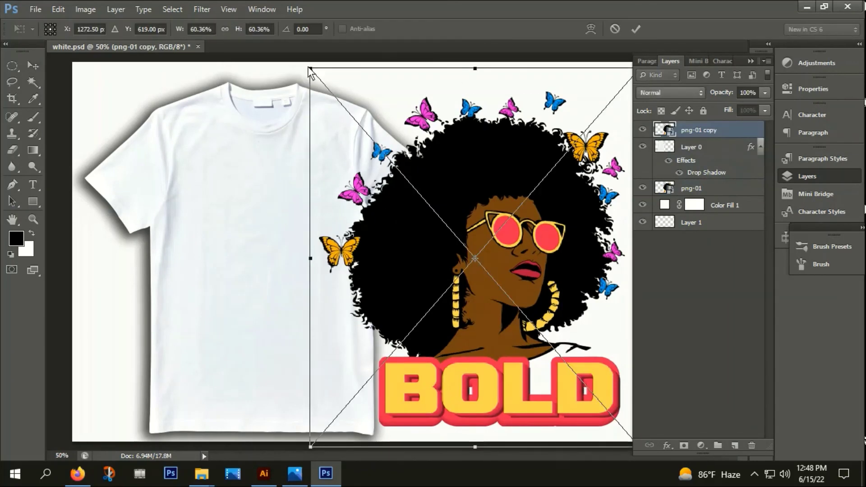
pyautogui.moveTo(310, 68); pyautogui.dragTo(368, 180)
pyautogui.moveTo(516, 220); pyautogui.dragTo(283, 213)
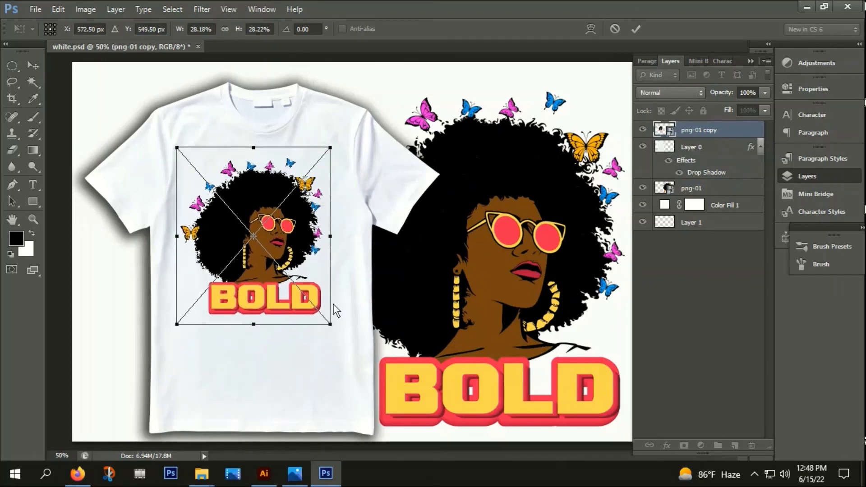
# Enlarge the design copy further to fill the shirt's chest, center it across the shirt and apply the transformation
pyautogui.moveTo(331, 324); pyautogui.dragTo(346, 332)
pyautogui.moveTo(264, 248); pyautogui.dragTo(273, 256)
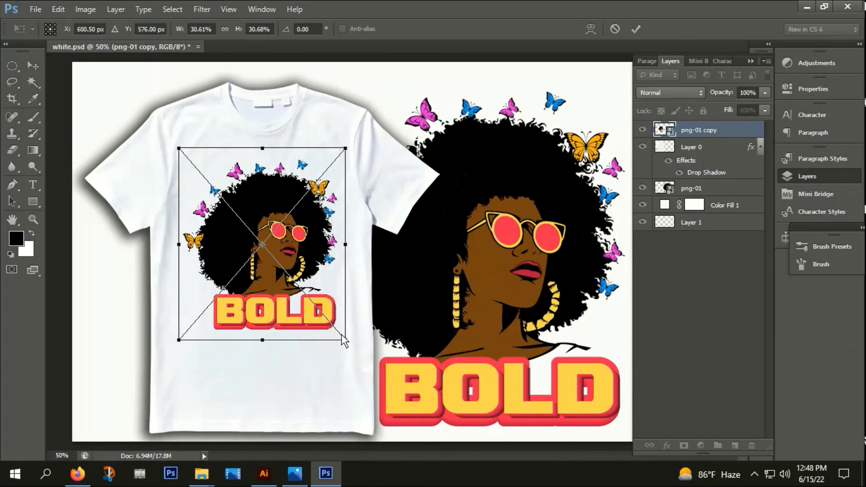
pyautogui.moveTo(346, 341); pyautogui.dragTo(361, 357)
pyautogui.moveTo(288, 215)
pyautogui.mouseDown()
pyautogui.moveTo(284, 221)
pyautogui.moveTo(283, 213)
pyautogui.mouseUp()
pyautogui.click(636, 29)
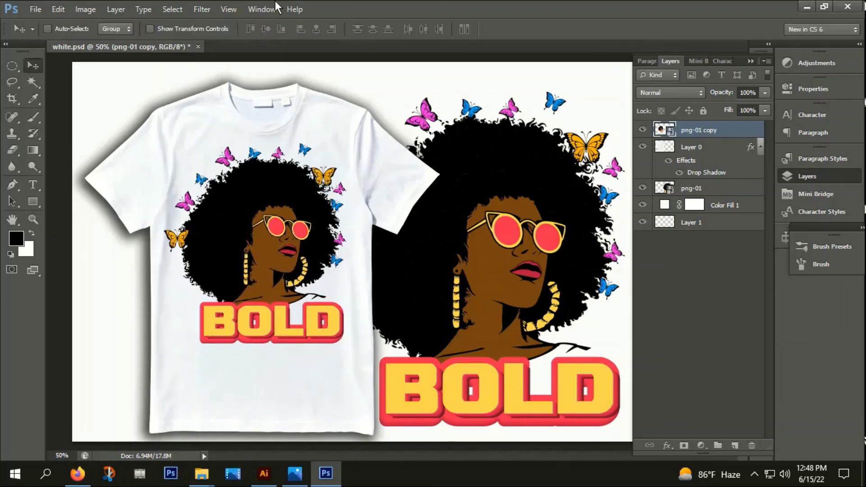
# Save the mockup to the Desktop as a JPEG named with muck up, accepting the image options
pyautogui.click(35, 9)
pyautogui.click(58, 167)
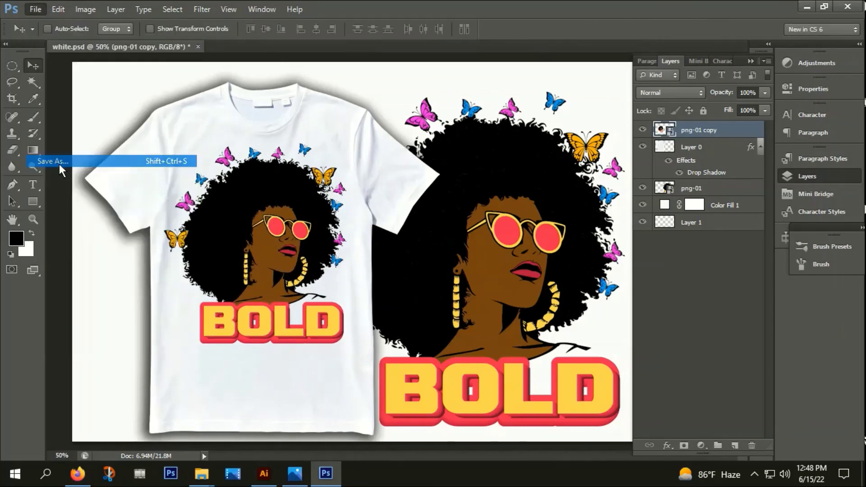
pyautogui.click(46, 103)
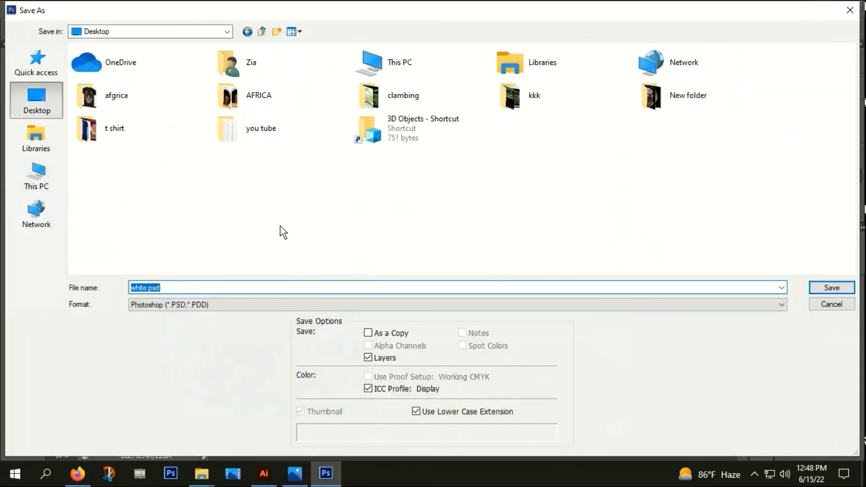
pyautogui.click(156, 304)
pyautogui.click(205, 379)
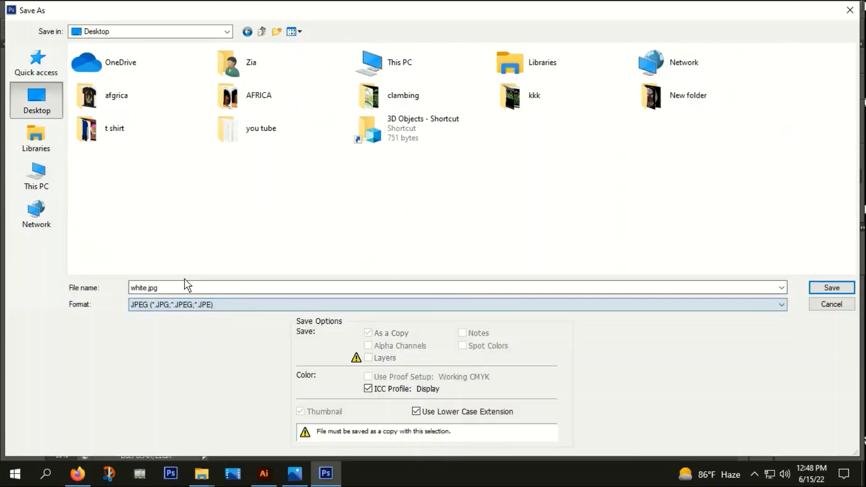
pyautogui.doubleClick(169, 288)
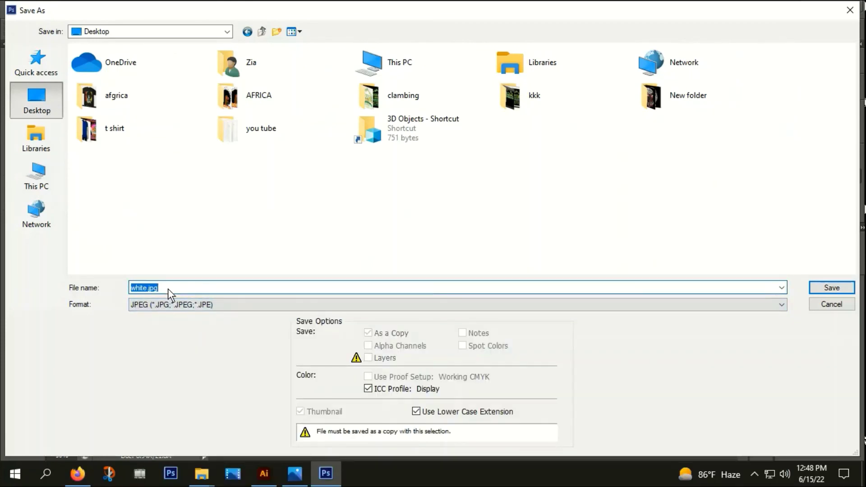
pyautogui.write('with muck up')
pyautogui.click(831, 288)
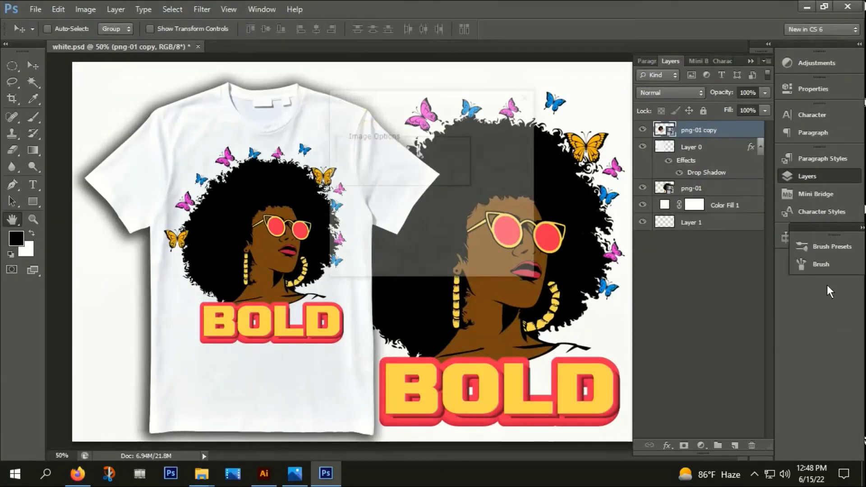
pyautogui.click(527, 118)
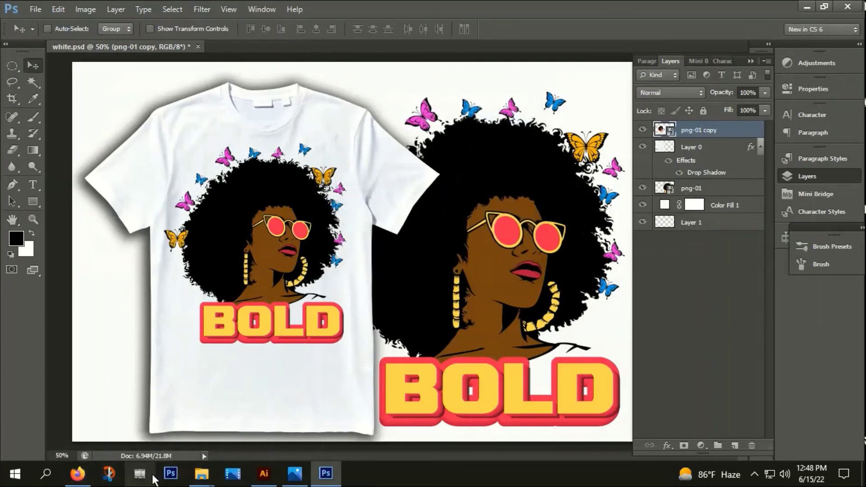
# Switch to File Explorer, go to the Desktop folder and open the with muck up image for review
pyautogui.moveTo(199, 480)
pyautogui.click(221, 428)
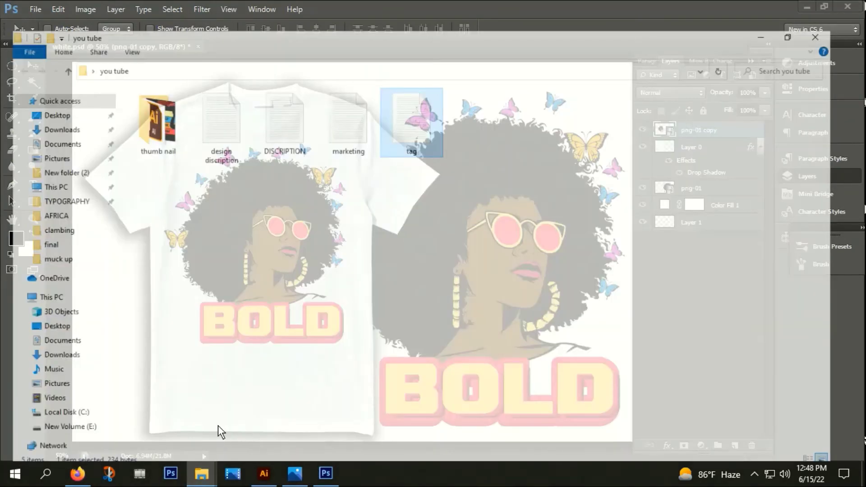
pyautogui.click(59, 91)
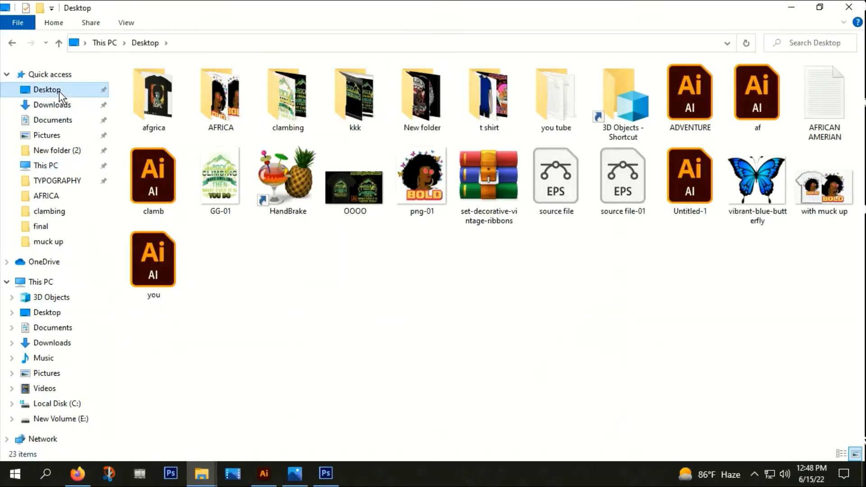
pyautogui.doubleClick(810, 198)
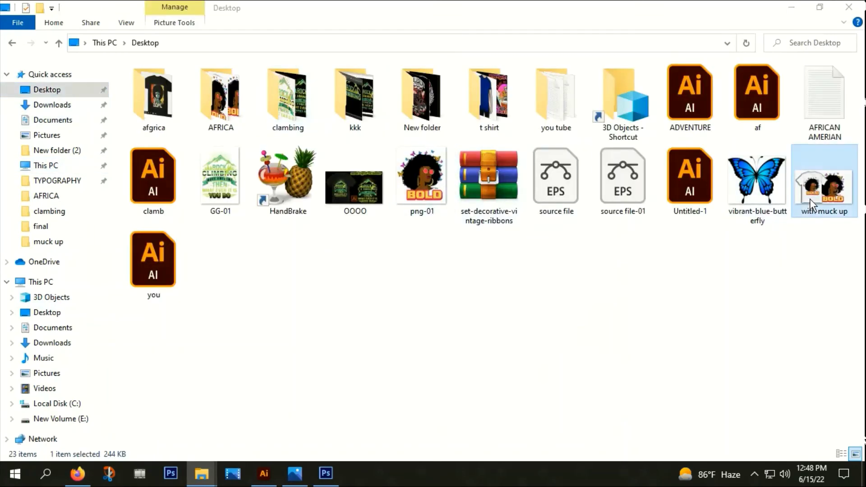